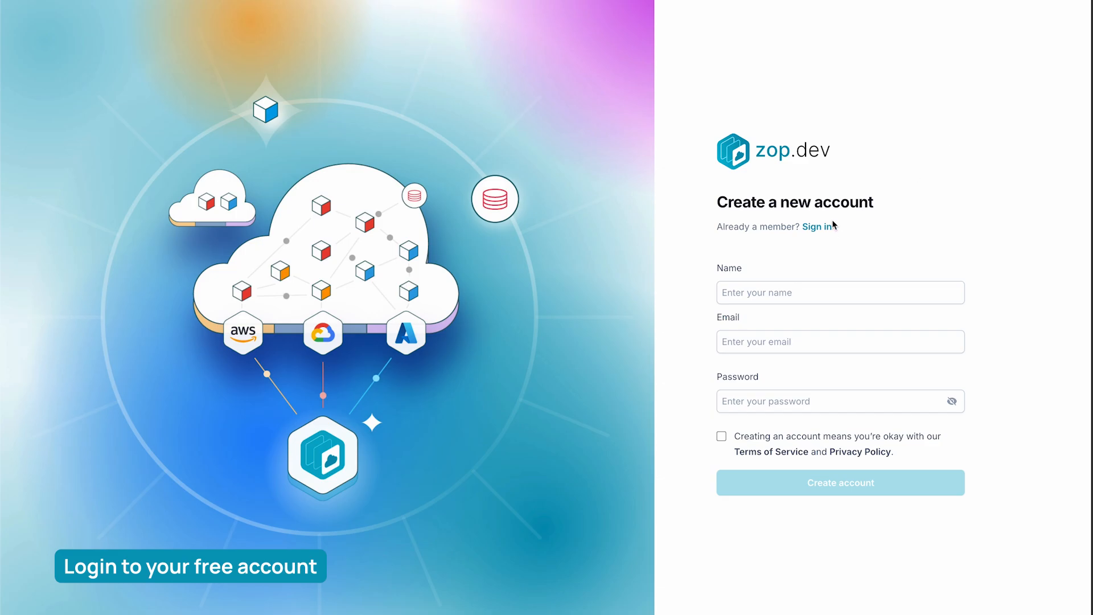
Switch from account creation to signing in and sign in with Google
left_click(814, 228)
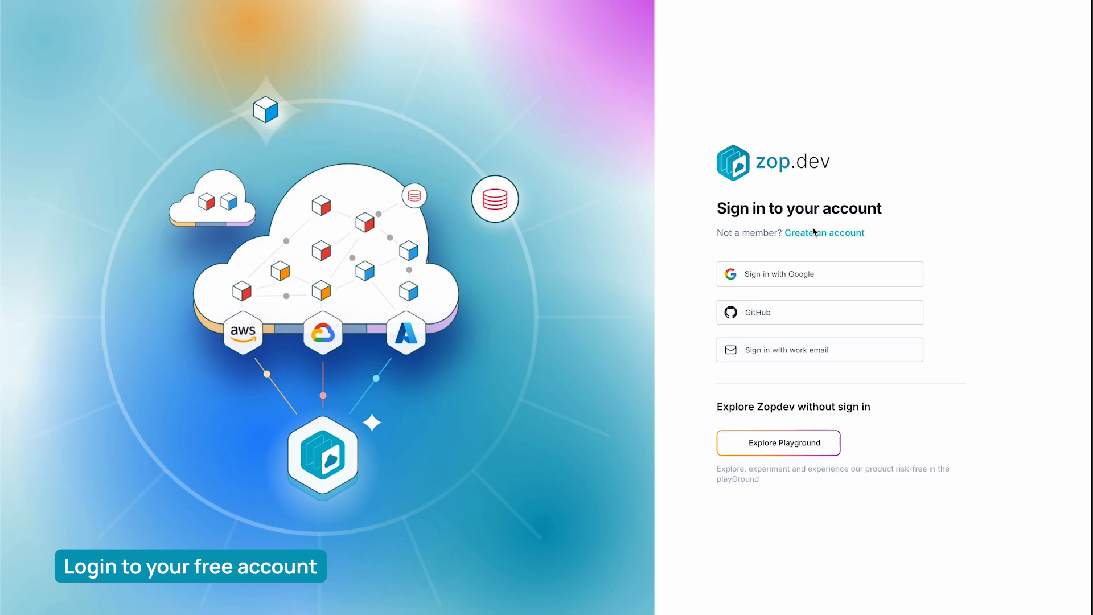
left_click(792, 273)
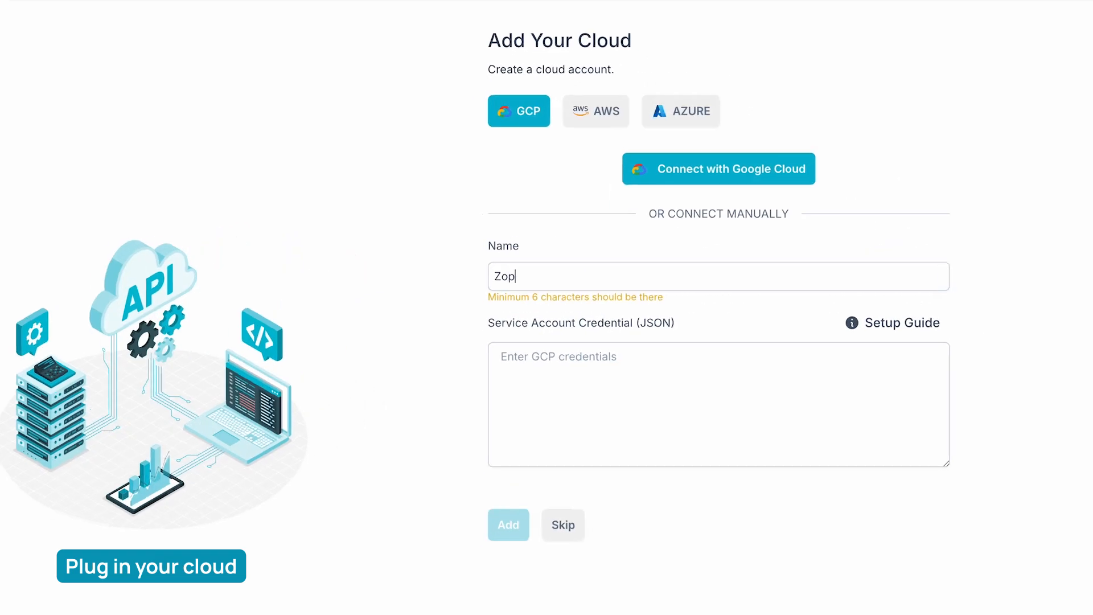
Add a GCP cloud account named Zop Cloud manually, pasting the service account credential JSON
type("C")
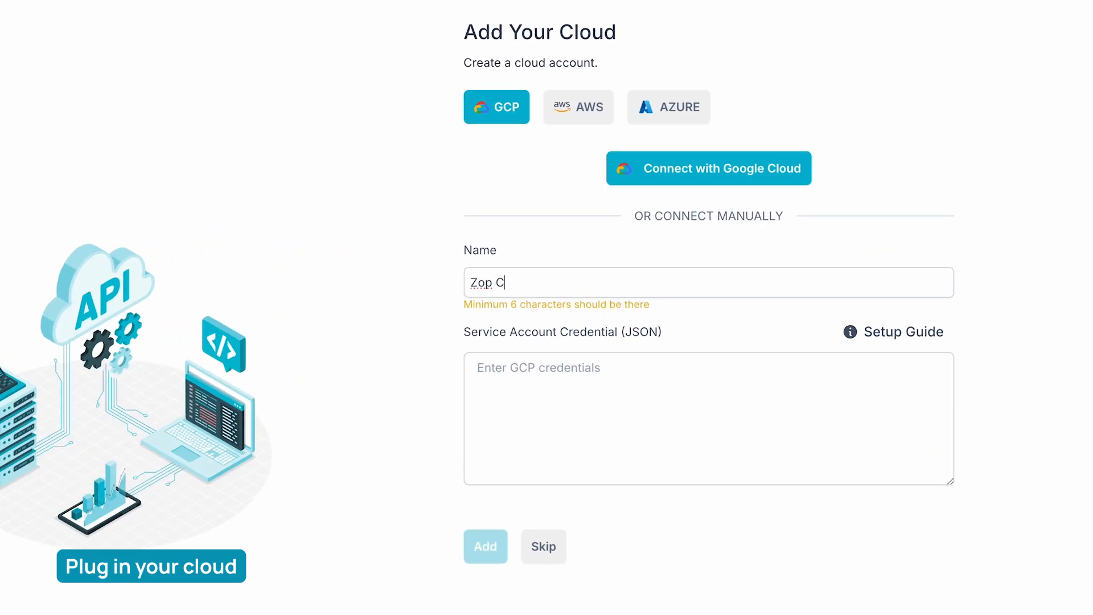
type("loud")
left_click(504, 374)
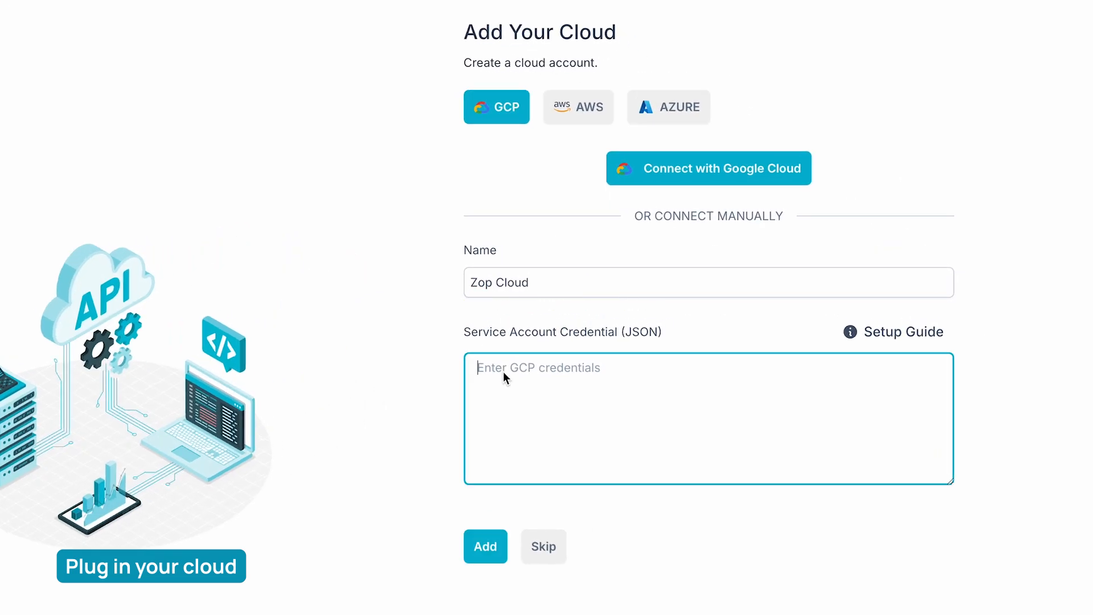
key("ctrl+v")
left_click(485, 546)
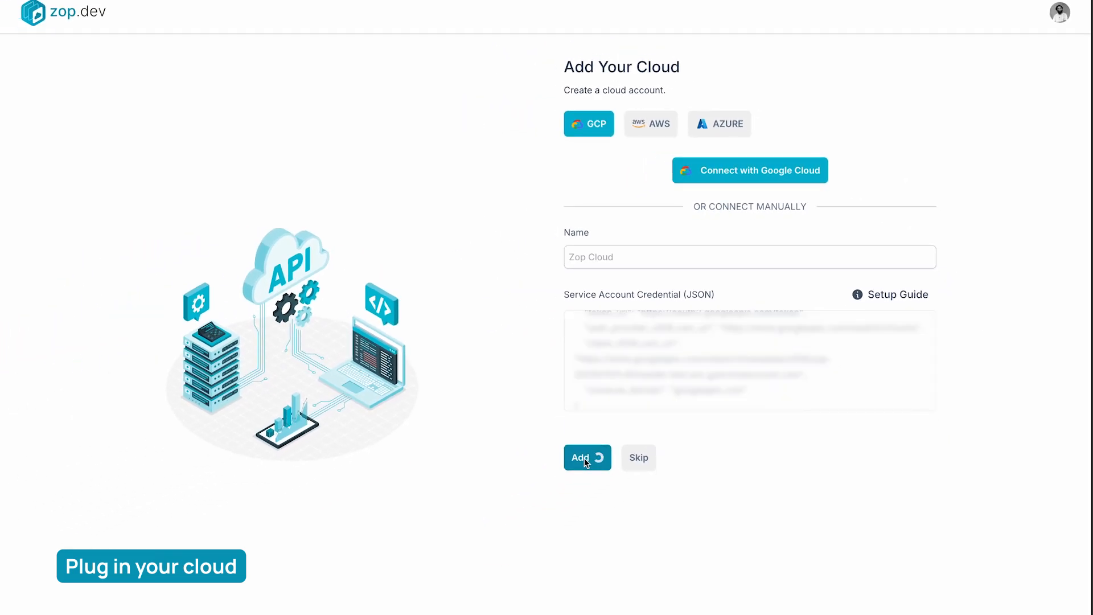
left_click(582, 412)
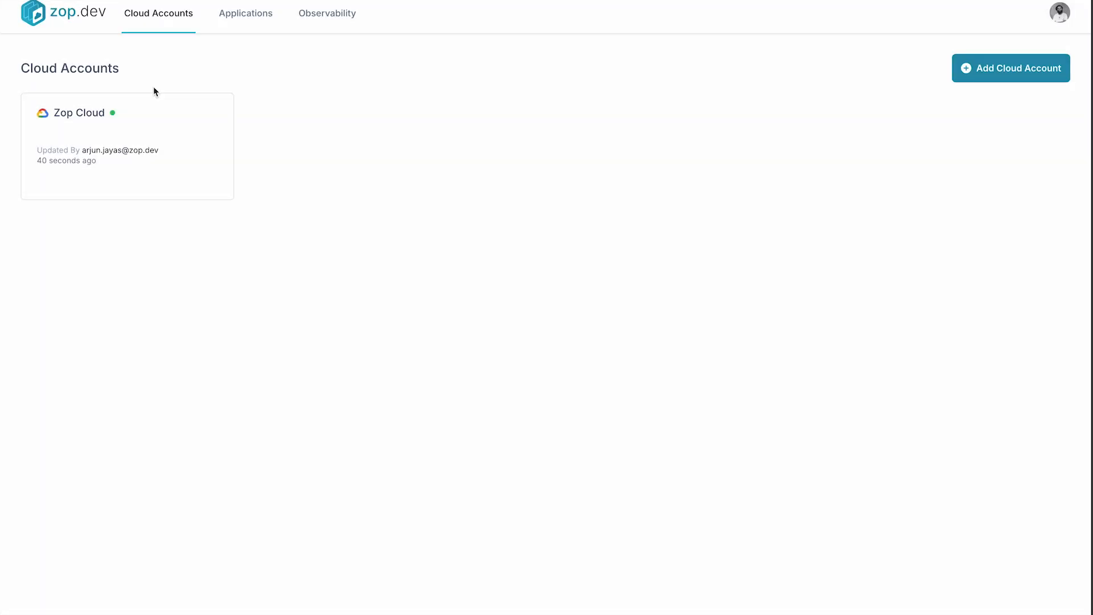
In the Zop Cloud account, create a Kubernetes cluster named zopcluster in region us-central1 (Council Bluffs, Iowa, USA)
left_click(126, 162)
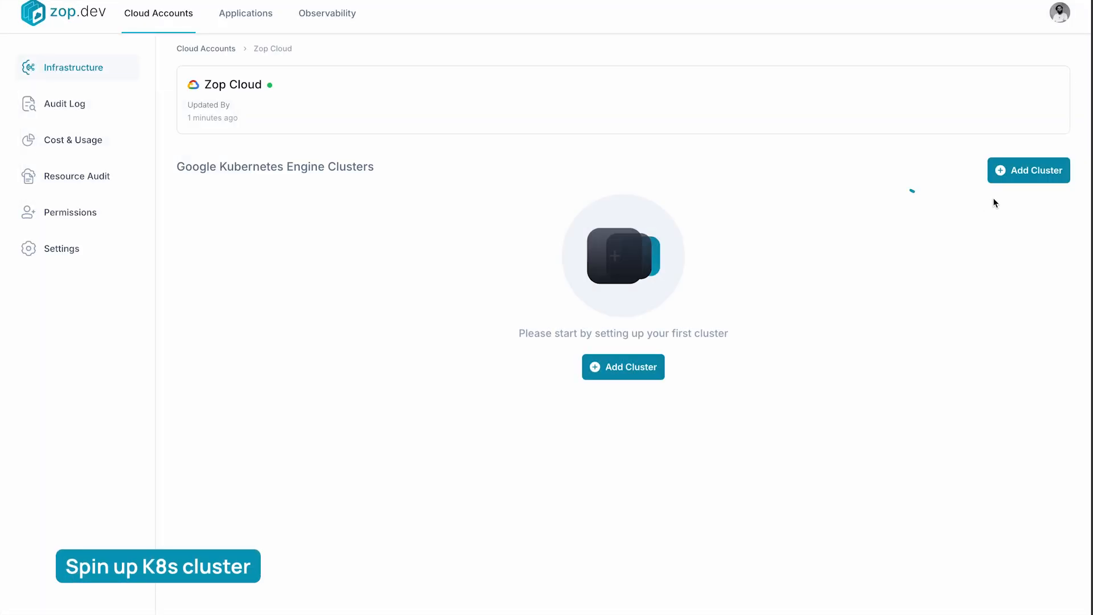
left_click(1009, 173)
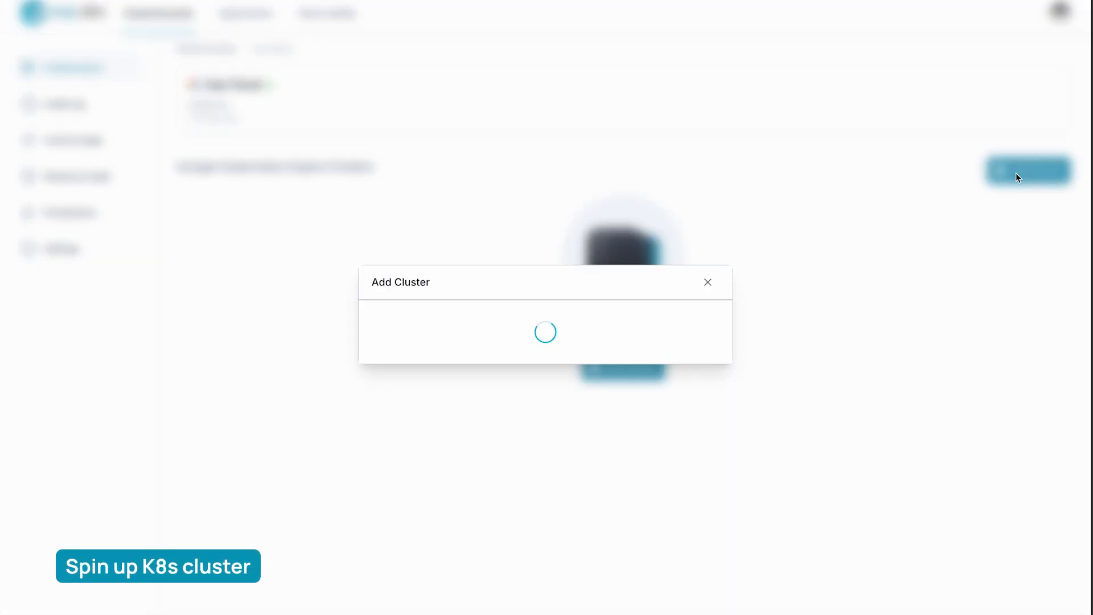
type("zopclust")
left_click(701, 345)
scroll(575, 431, "down", 10)
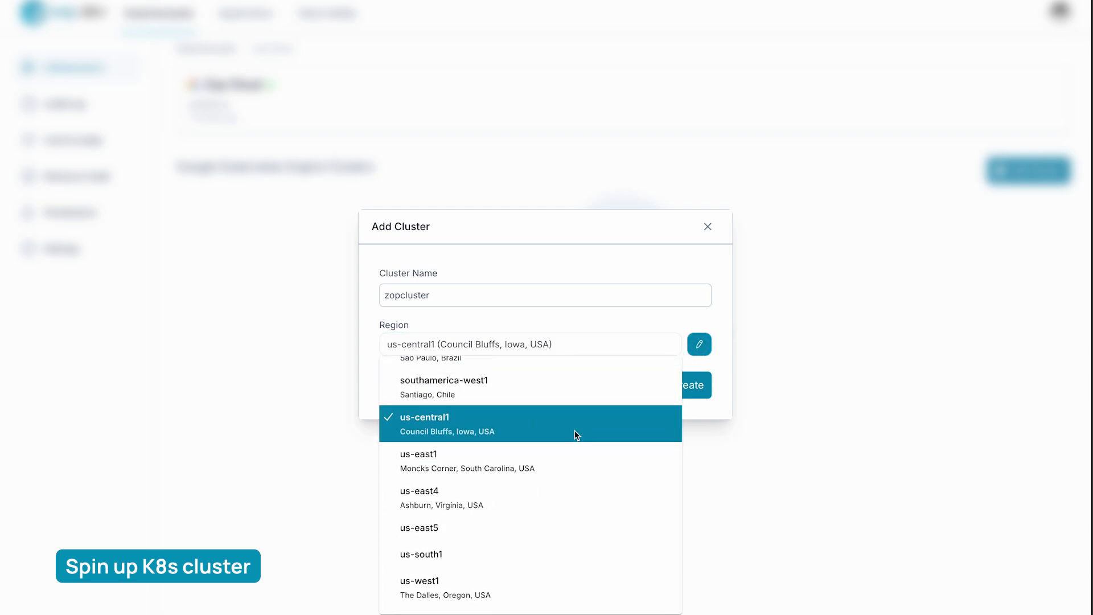
left_click(575, 430)
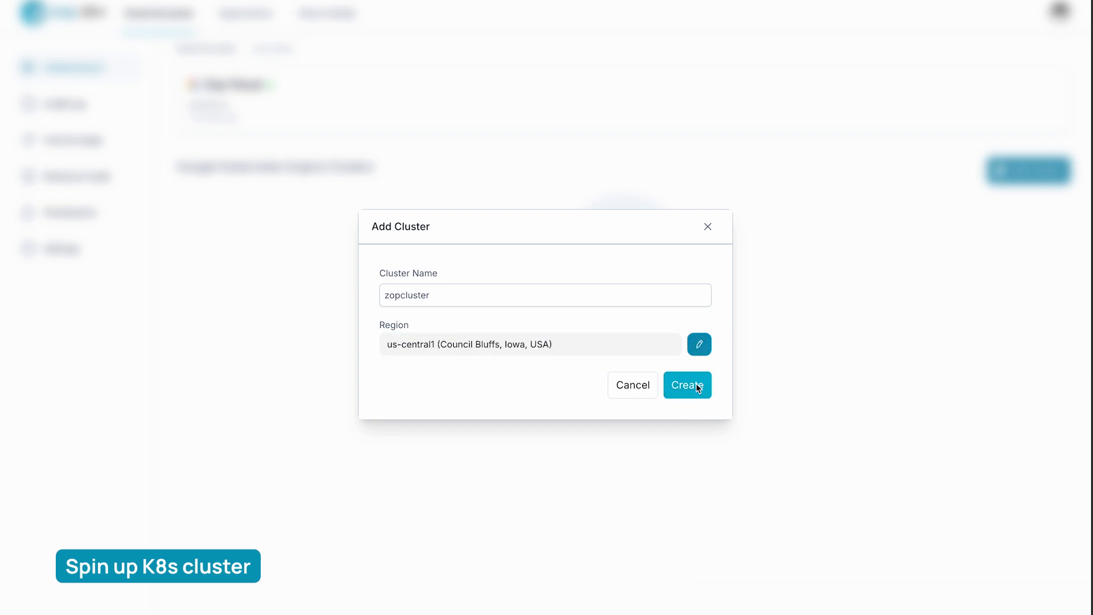
Check zopcluster's status and read the log of its create operation in the audit log from its beginning, closing it when finished
mouse_move(259, 217)
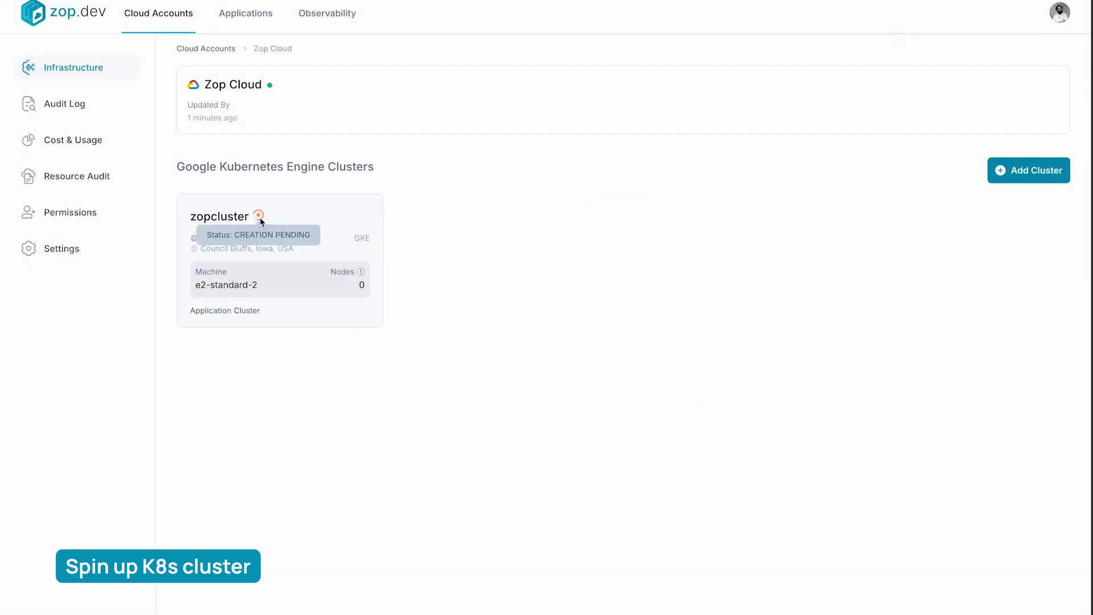
left_click(81, 110)
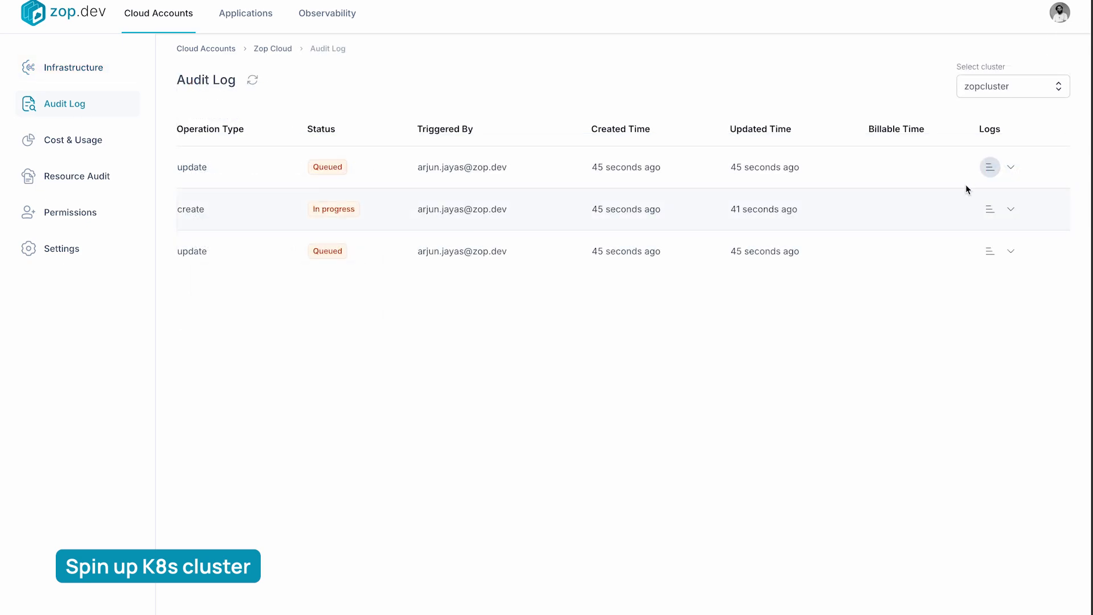
left_click(990, 210)
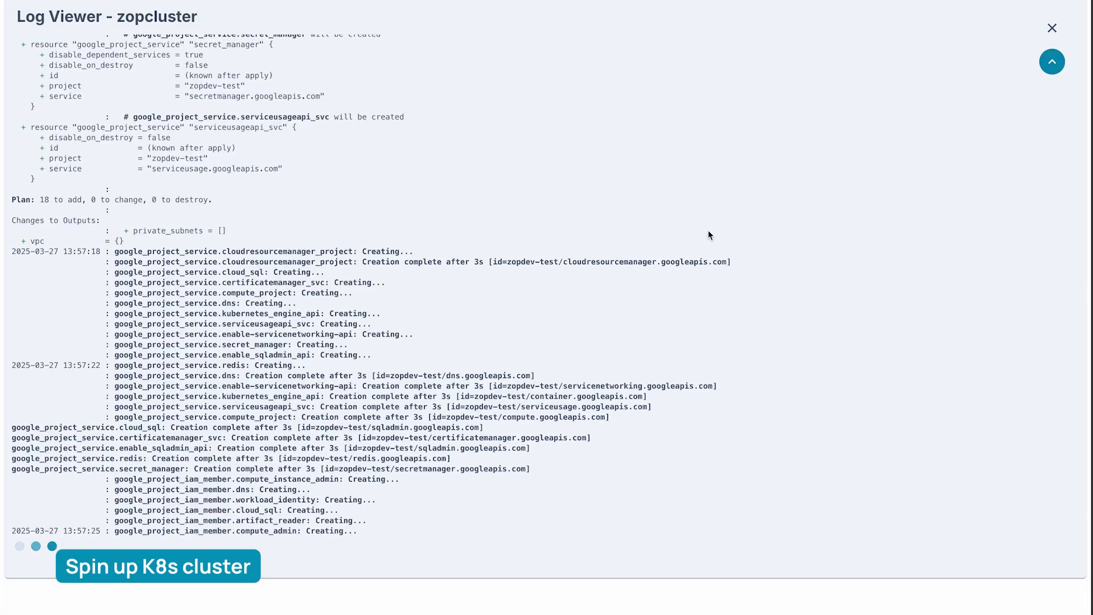
scroll(683, 309, "up", 2)
scroll(682, 309, "up", 20)
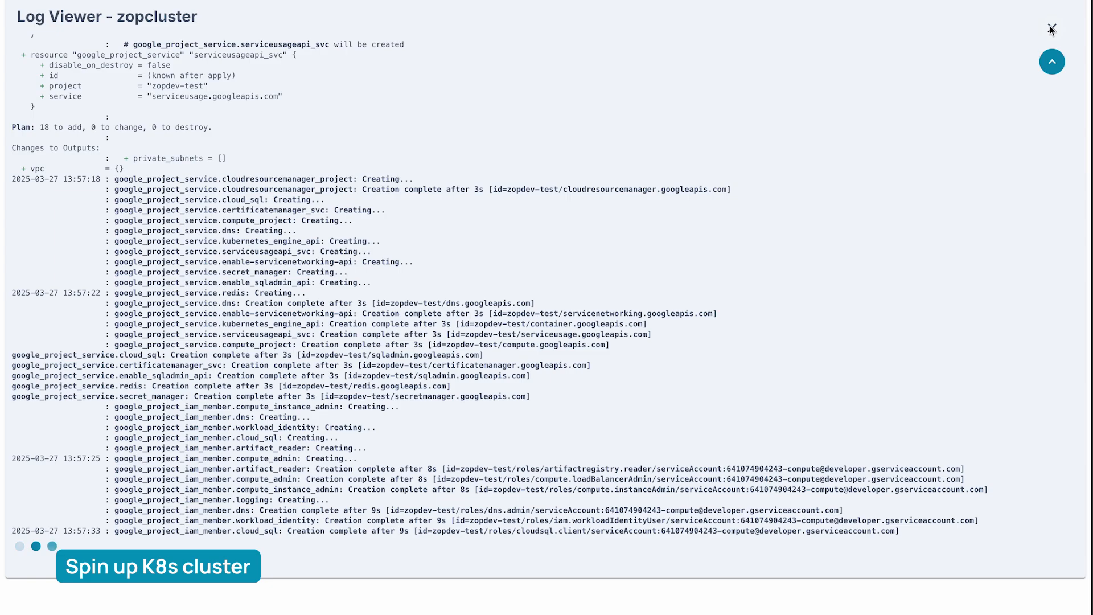
left_click(1052, 29)
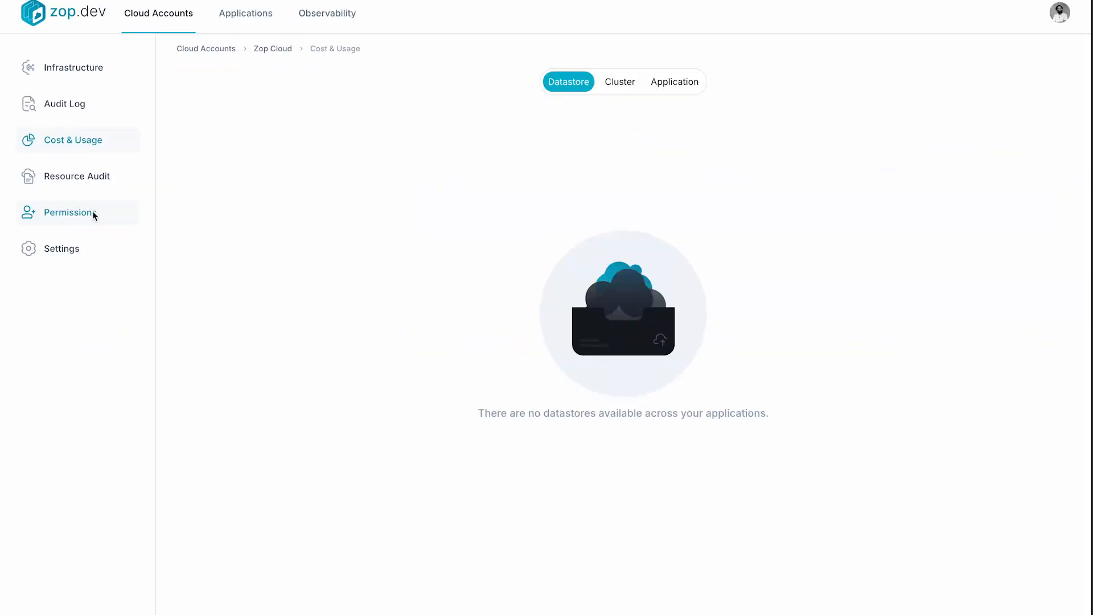
Grant a team member the Admin role in Zop Cloud's permissions by entering their e-mail address
left_click(93, 210)
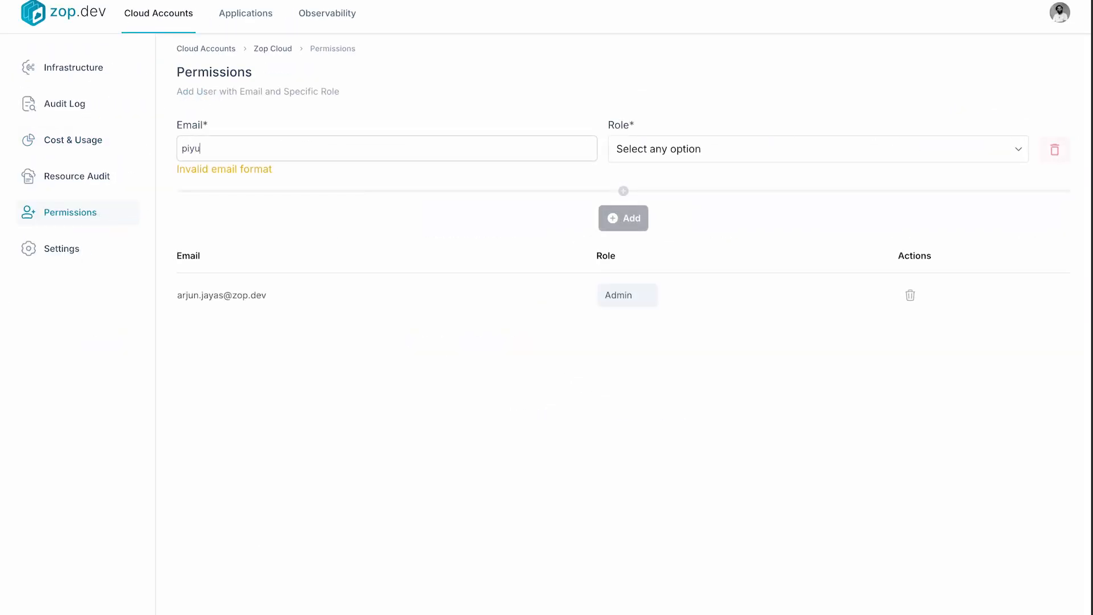
left_click(705, 150)
left_click(690, 165)
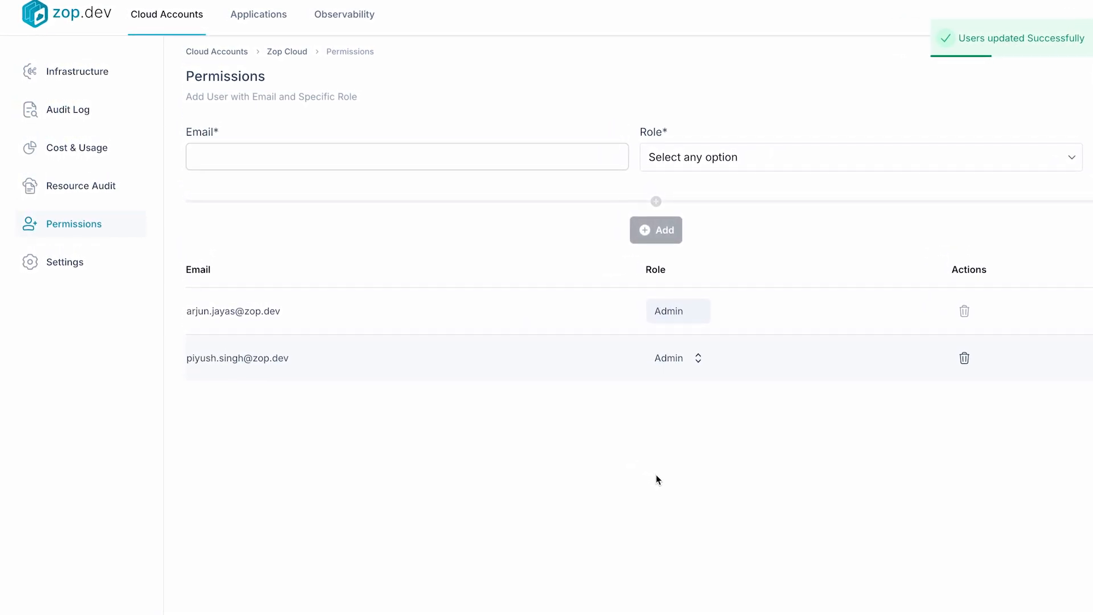
Inspect the credential update form and the account deletion dialog in Zop Cloud's settings, cancelling both
left_click(84, 267)
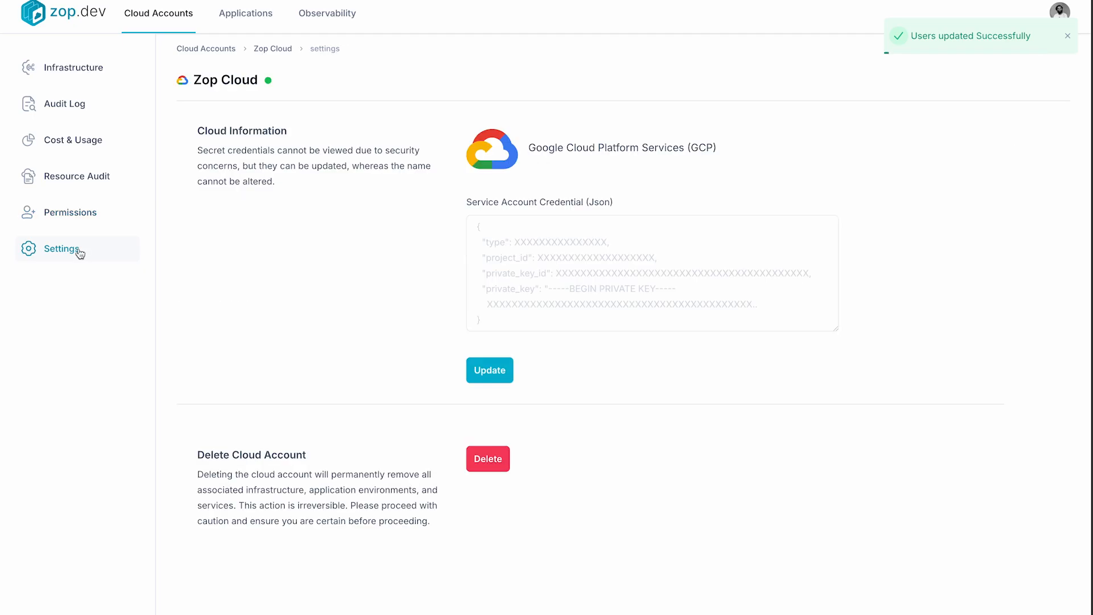
left_click(489, 369)
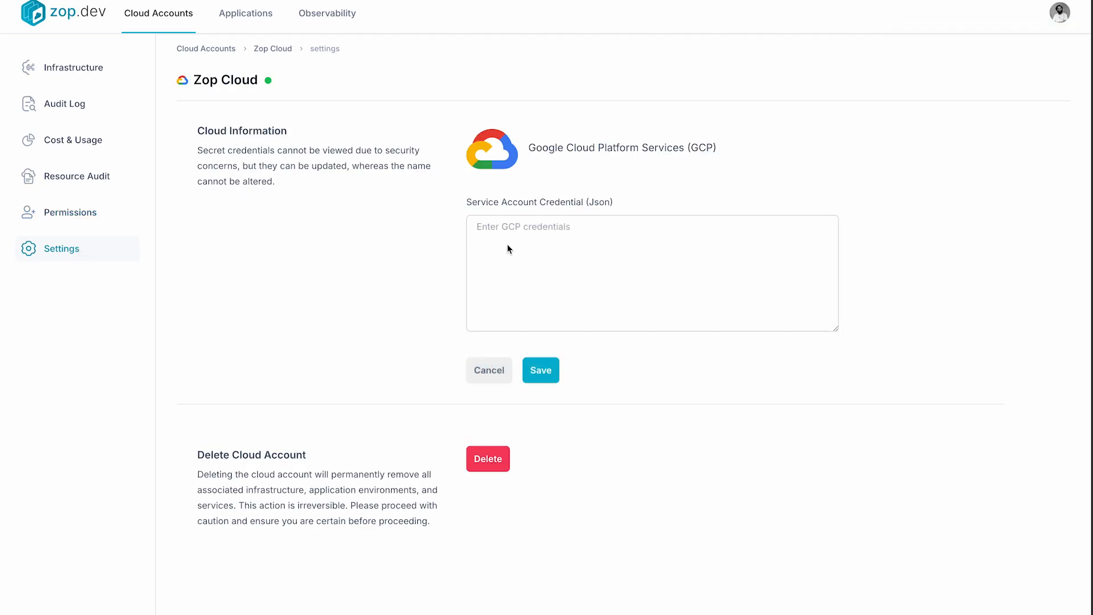
left_click(492, 376)
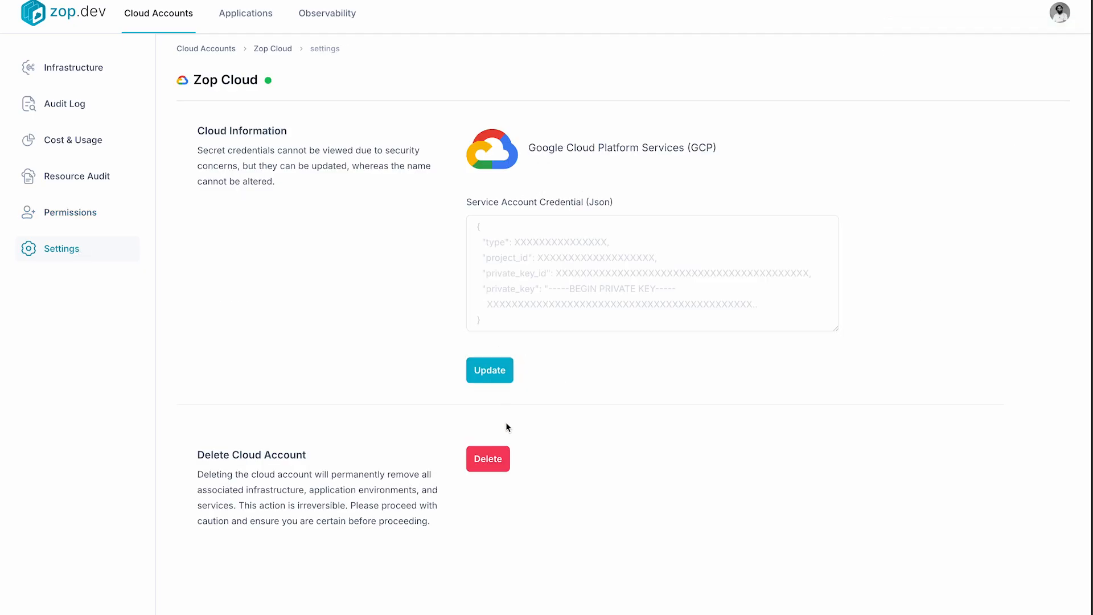
left_click(488, 459)
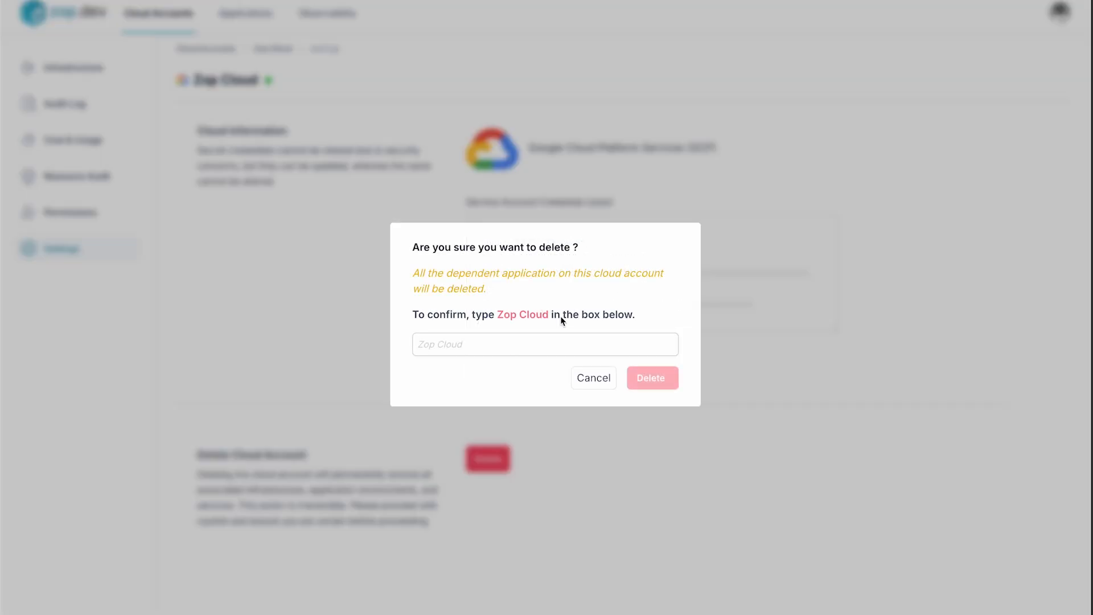
left_click(598, 382)
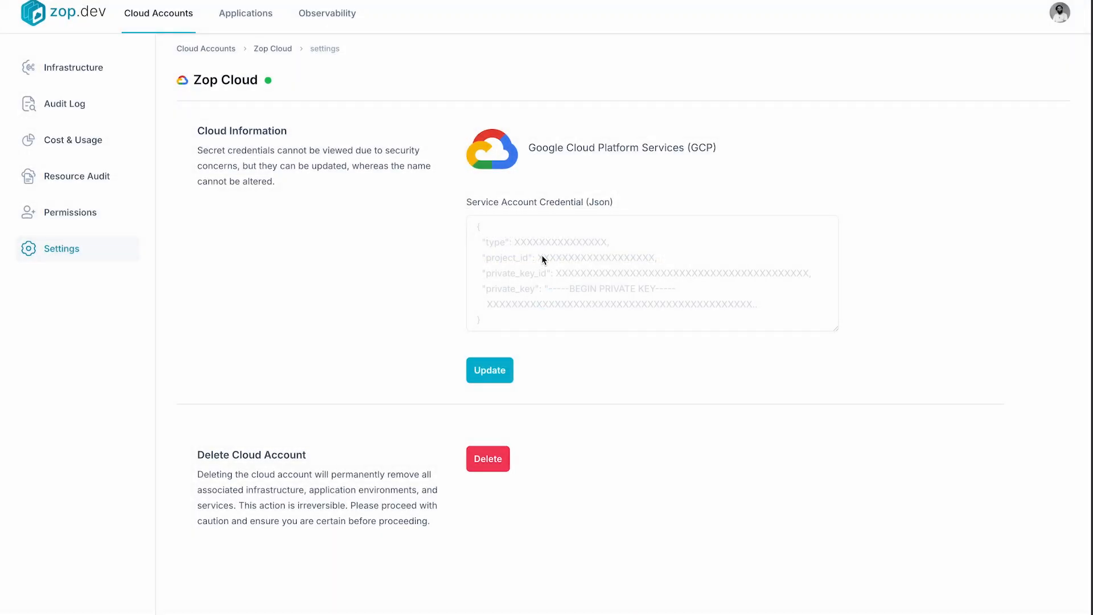
Run the Basic Authentication Enabled and Certificate Authentication Enabled checks in the k8s resource audit
left_click(84, 174)
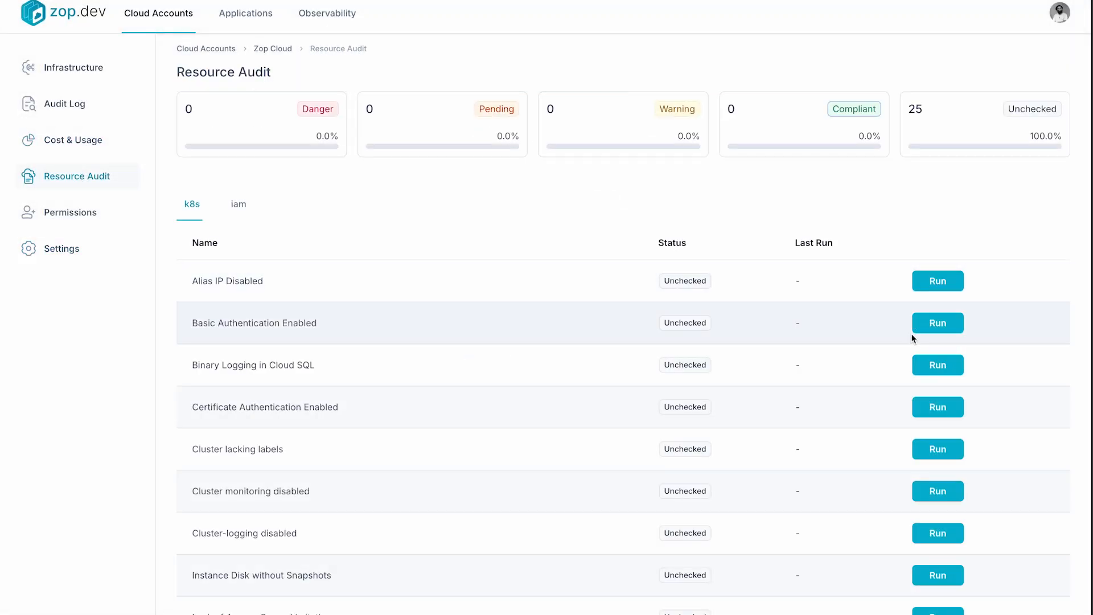
left_click(934, 326)
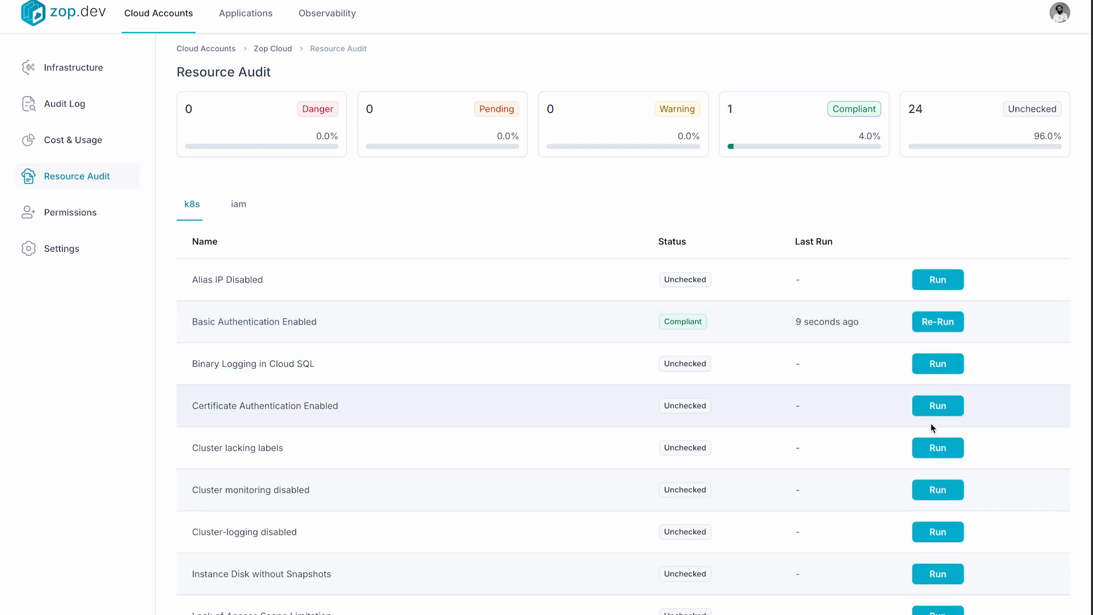
scroll(934, 399, "down", 1)
left_click(942, 367)
scroll(932, 462, "down", 1)
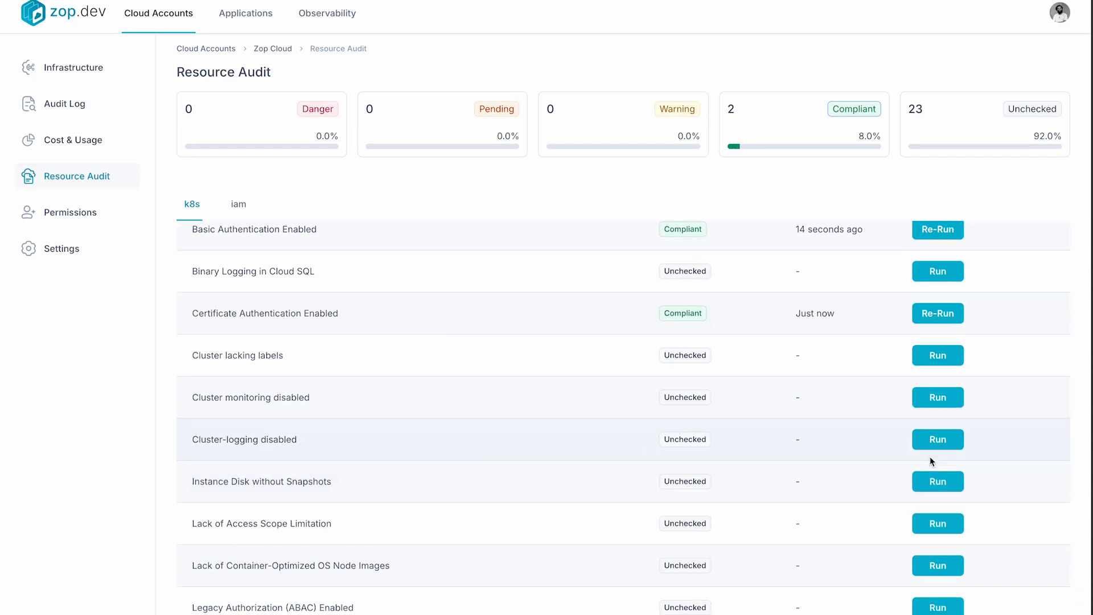
Review the remaining k8s audit checks and the persistent disk snapshot check's description, remediation steps and resource statuses
scroll(938, 459, "down", 2)
scroll(1020, 408, "up", 1)
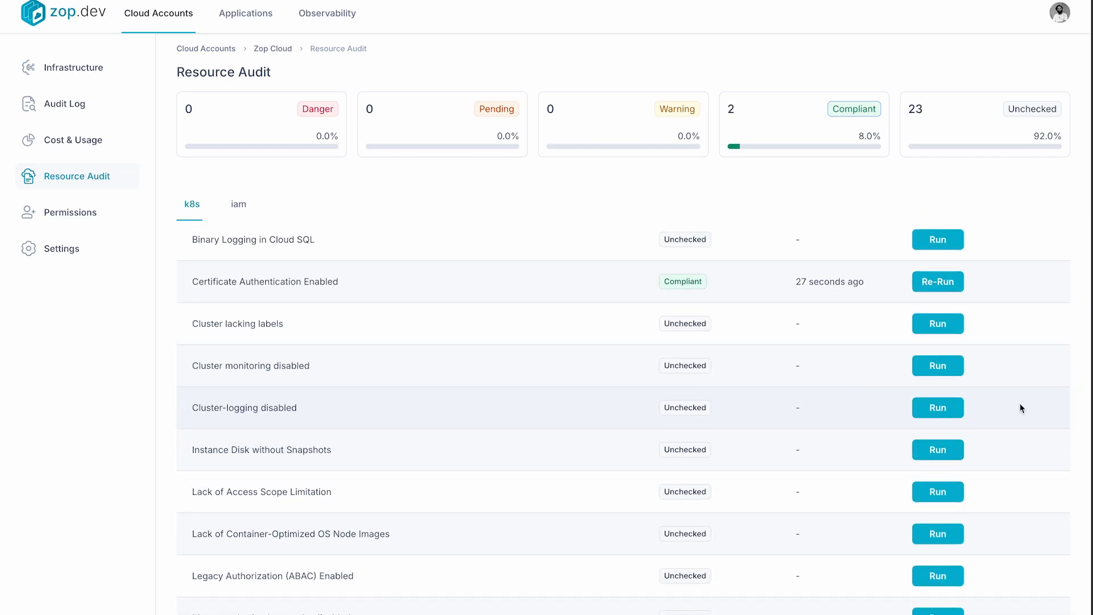
scroll(897, 330, "down", 2)
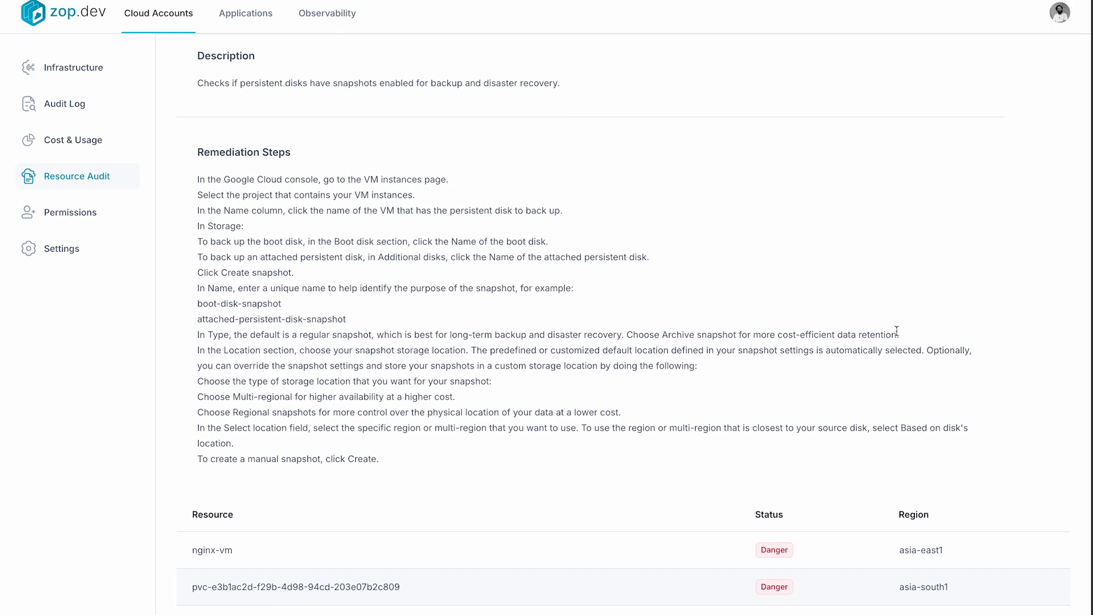
scroll(896, 330, "down", 5)
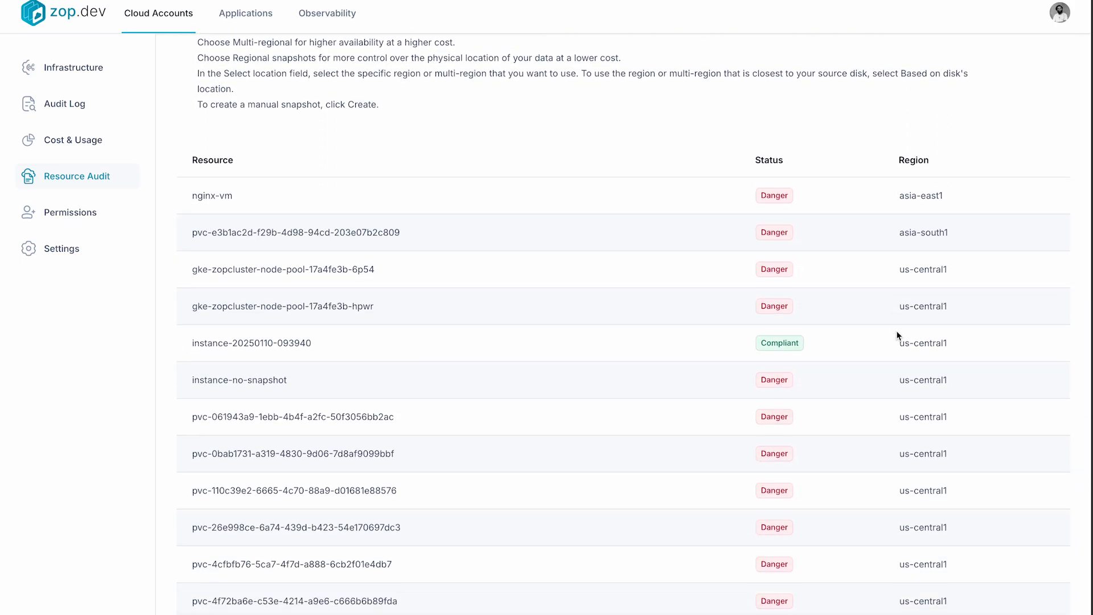
scroll(897, 335, "up", 1)
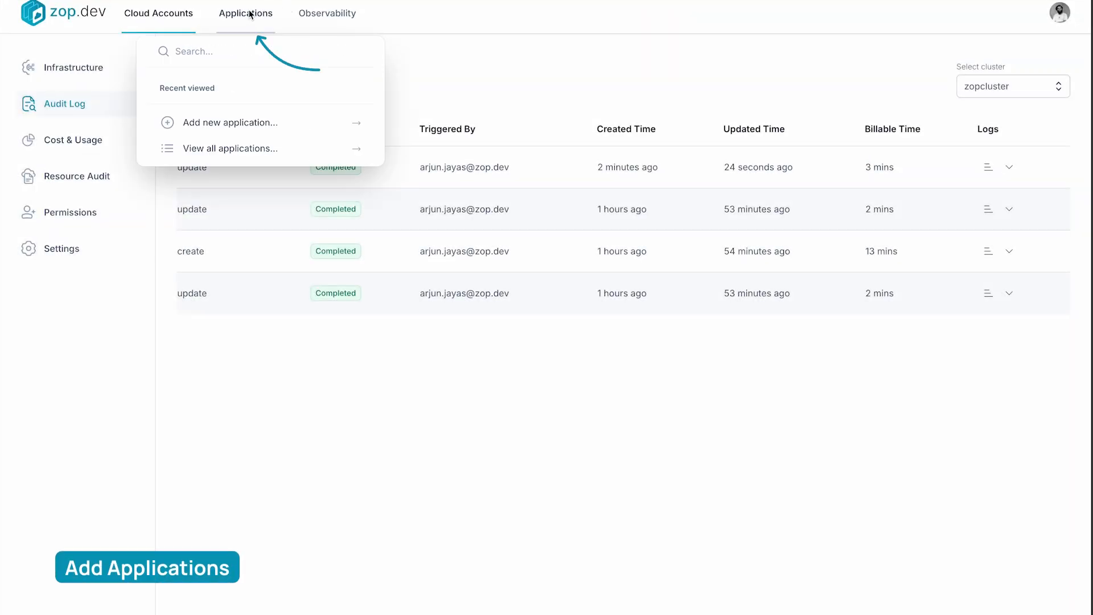
Create an application named wordpress from the wordpress template on zopcluster, keeping the default memory and CPU values
left_click(251, 14)
left_click(568, 420)
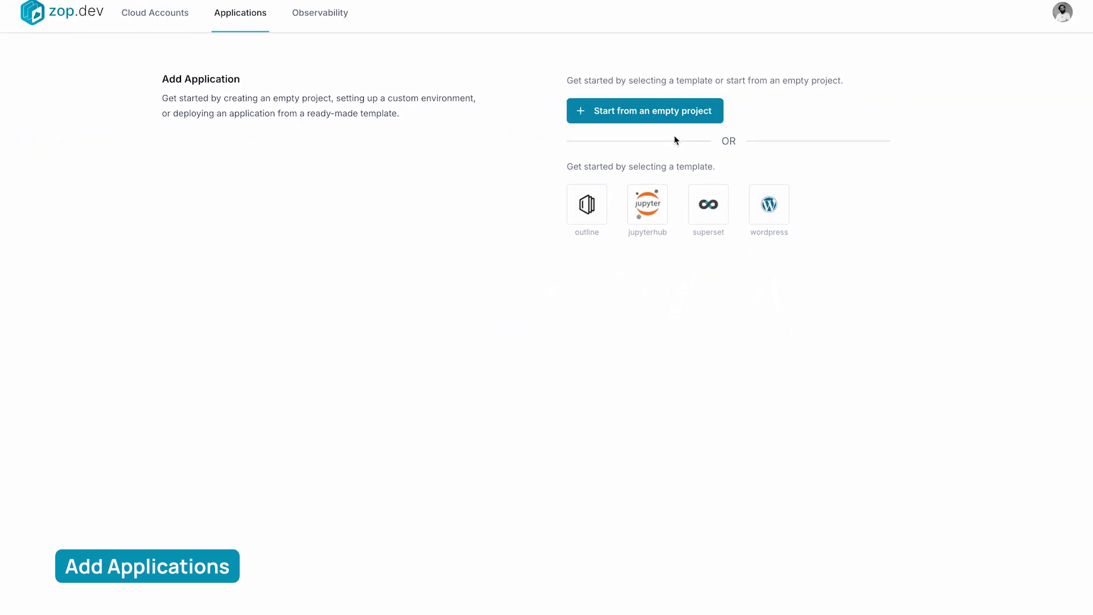
left_click(758, 205)
type("word")
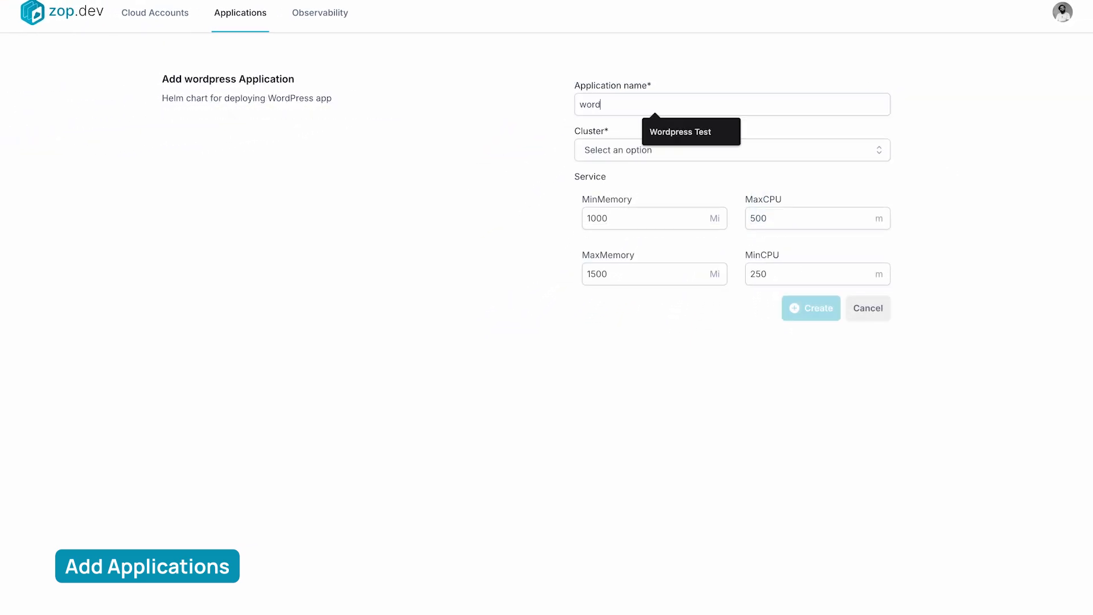
type("press")
left_click(617, 150)
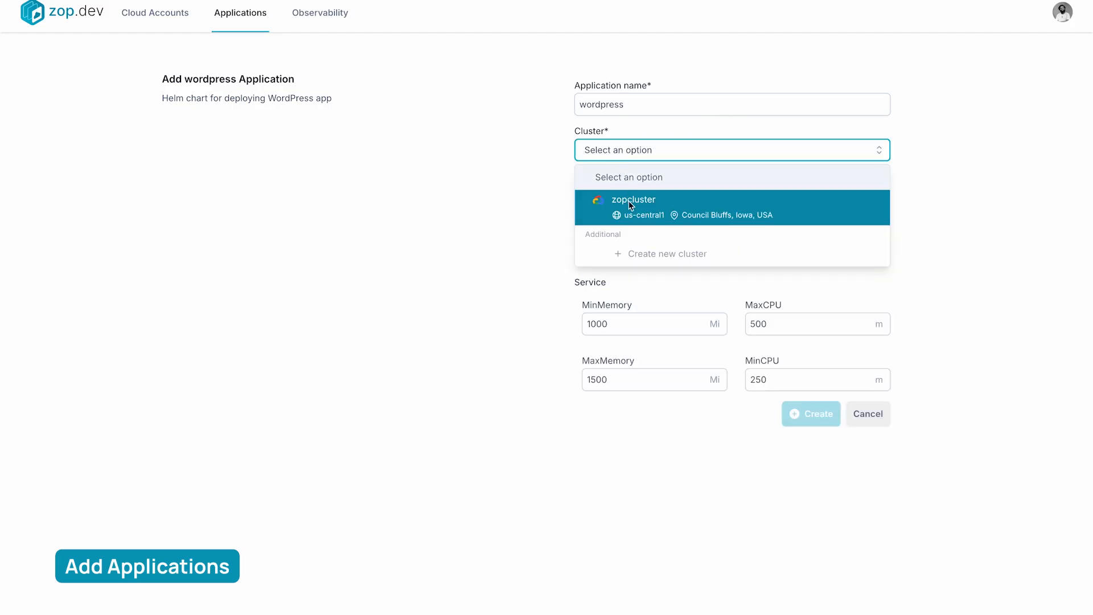
left_click(629, 202)
left_click(807, 308)
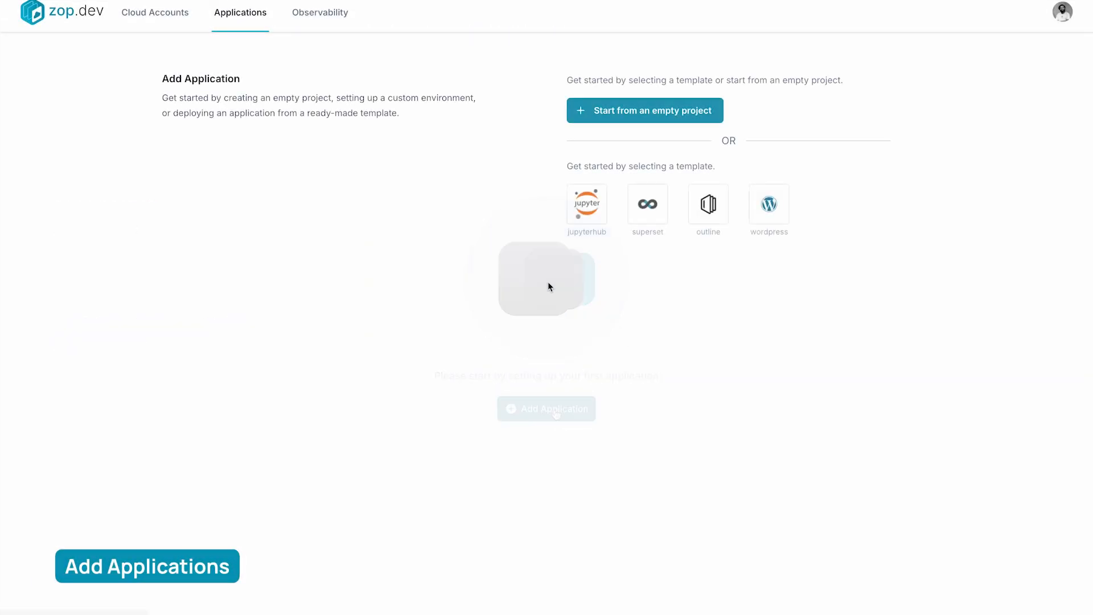
Create an application named demo on the cluster named cluster, leaving the description empty
left_click(598, 114)
type("de")
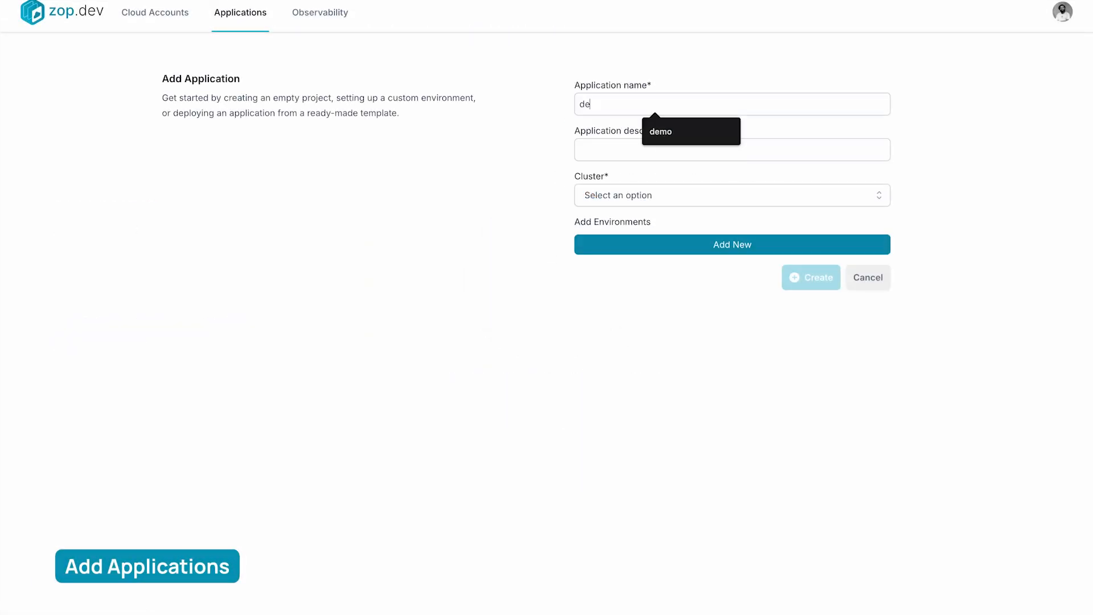
type("mo")
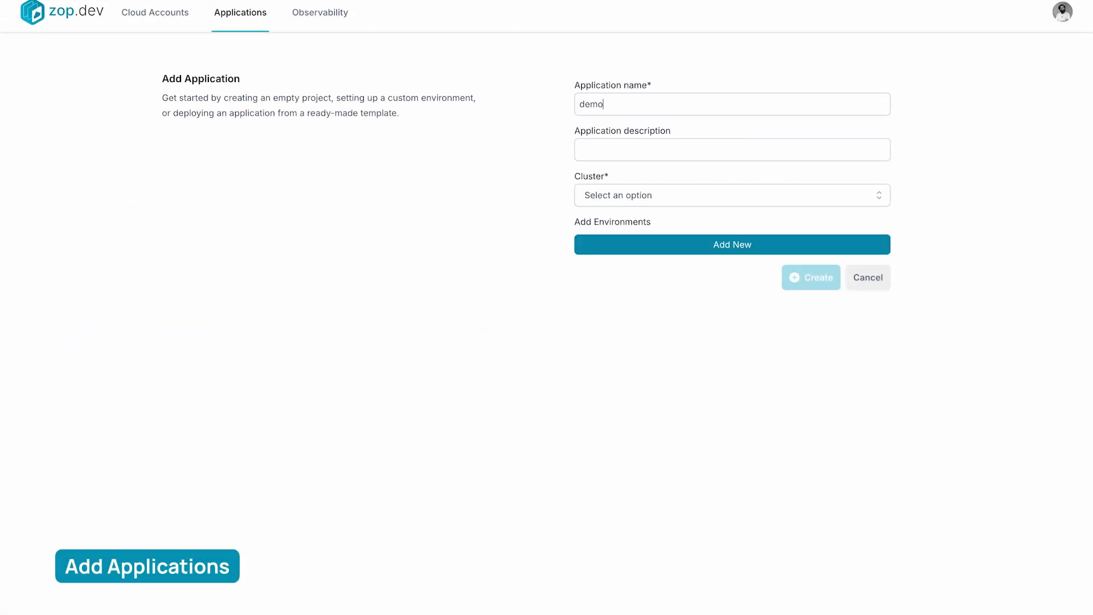
left_click(645, 195)
left_click(643, 246)
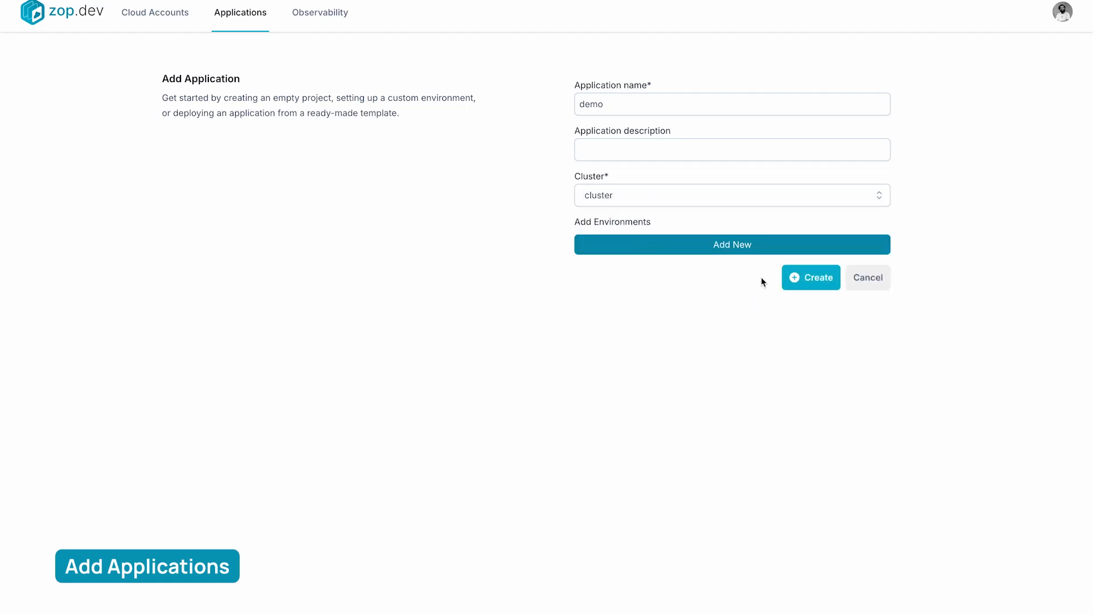
left_click(801, 279)
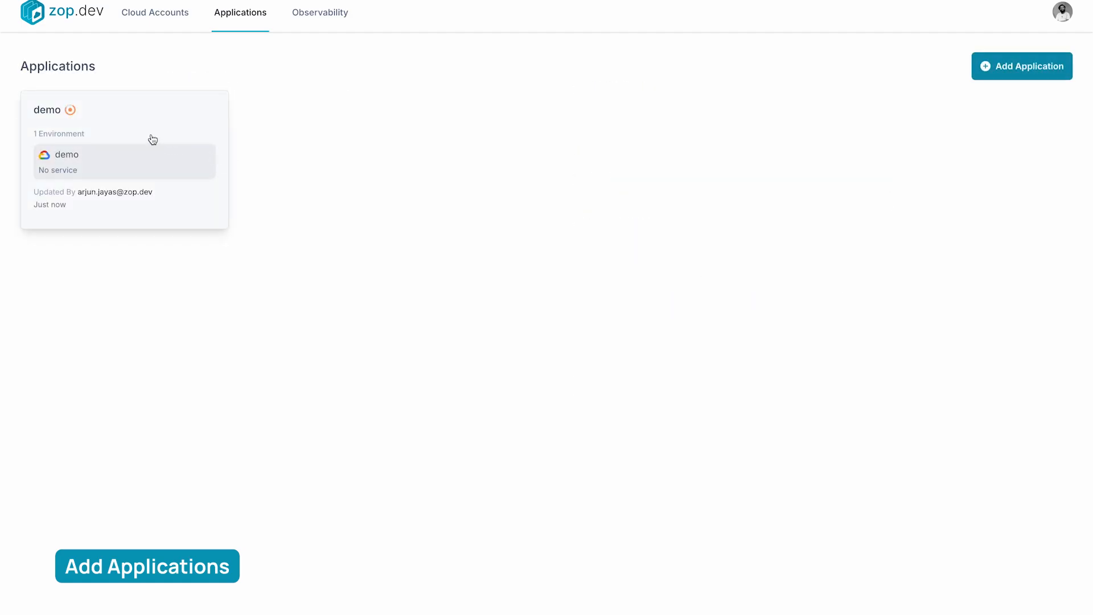
Add a service named backend to the demo application, using the default host
left_click(106, 128)
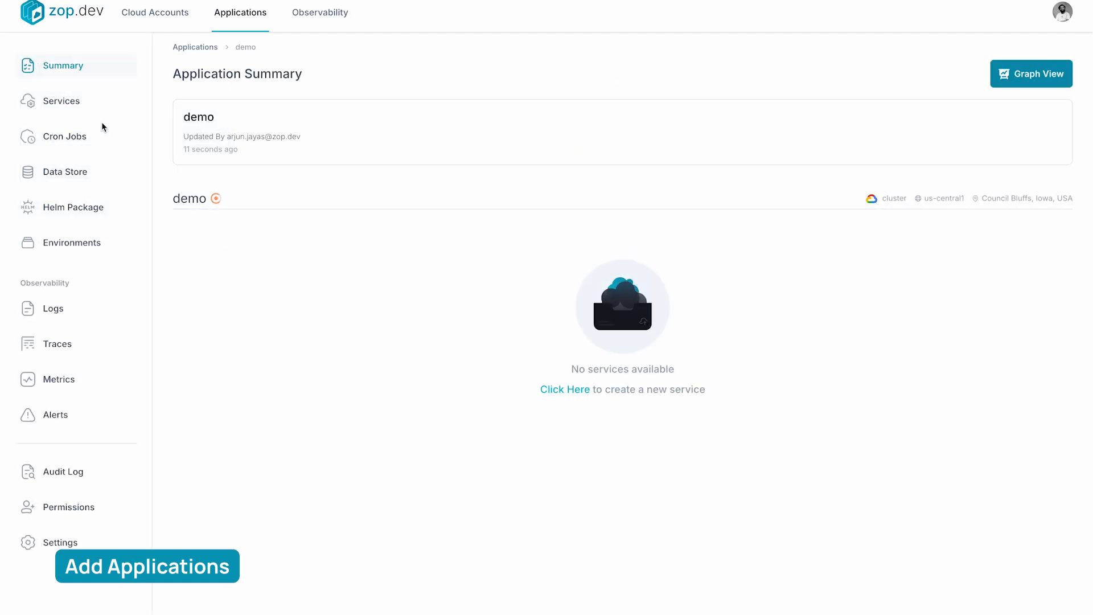
left_click(79, 104)
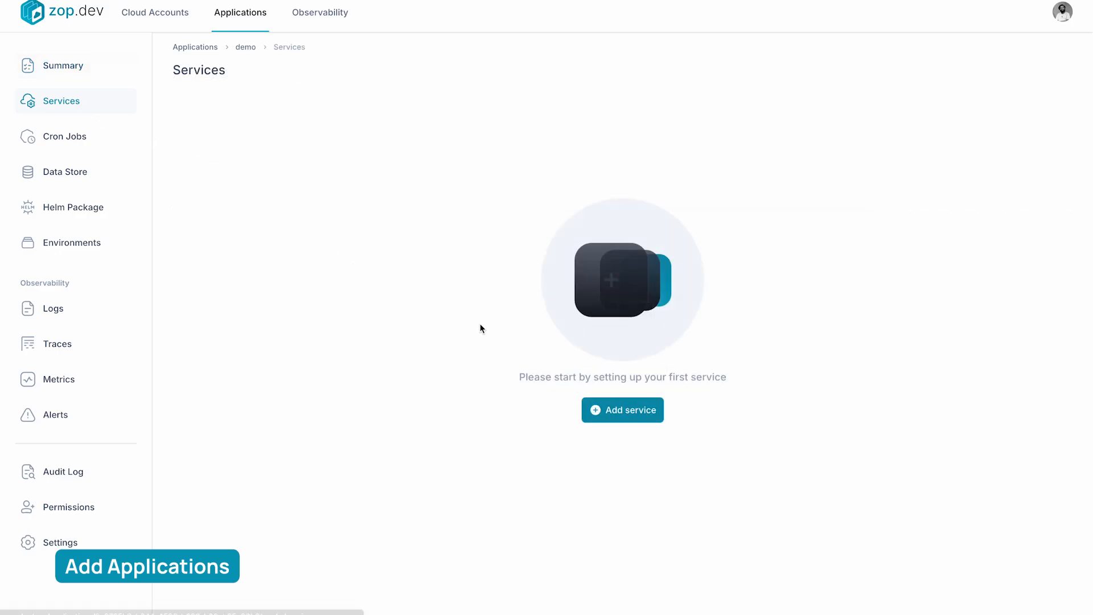
left_click(611, 401)
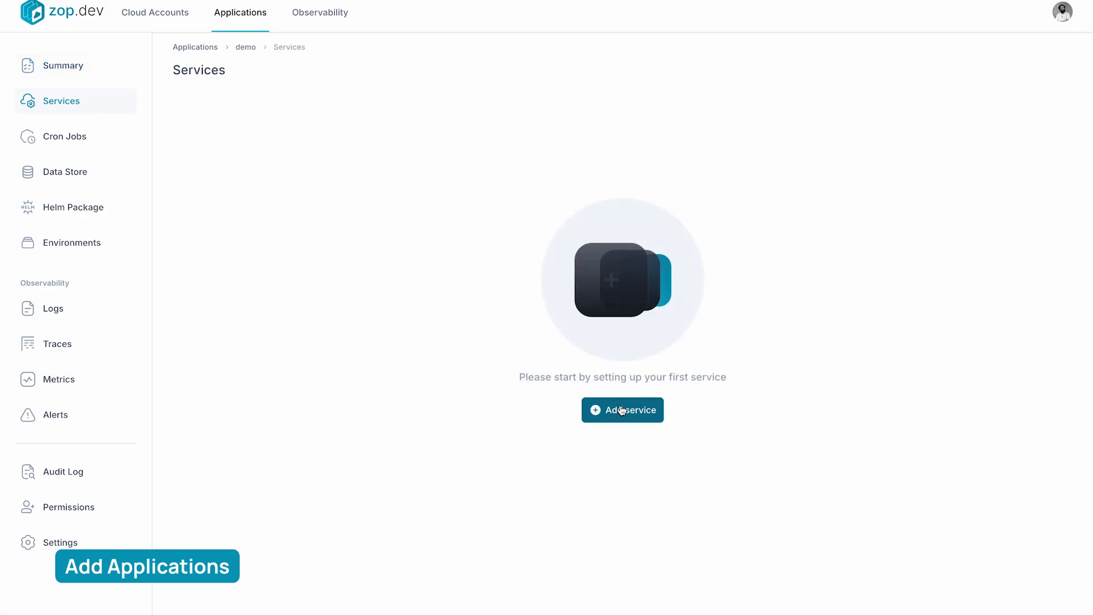
type("backend")
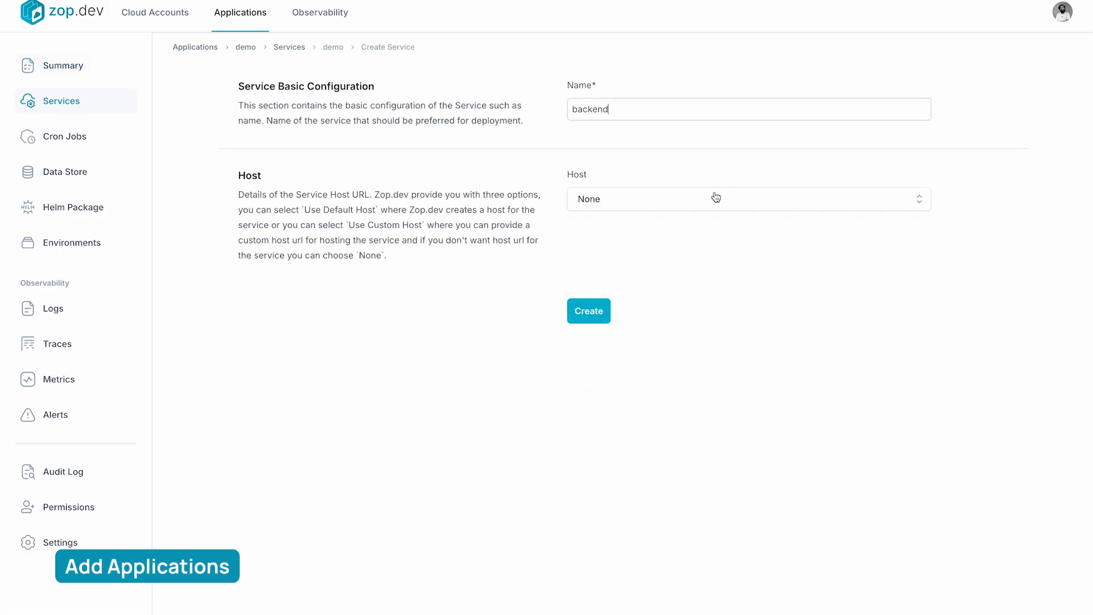
left_click(717, 198)
left_click(678, 221)
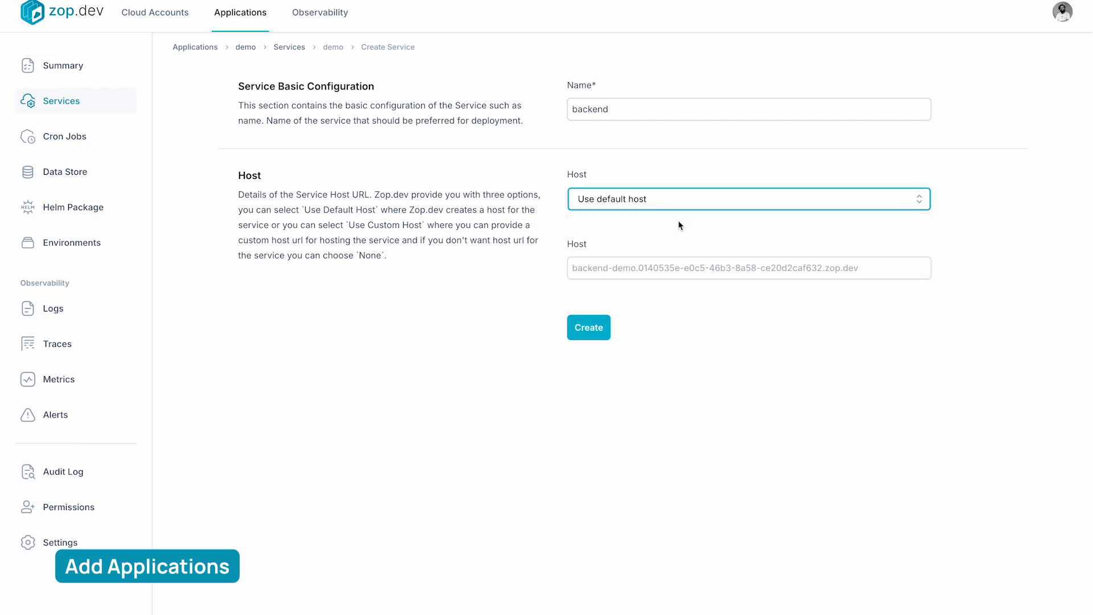
left_click(583, 324)
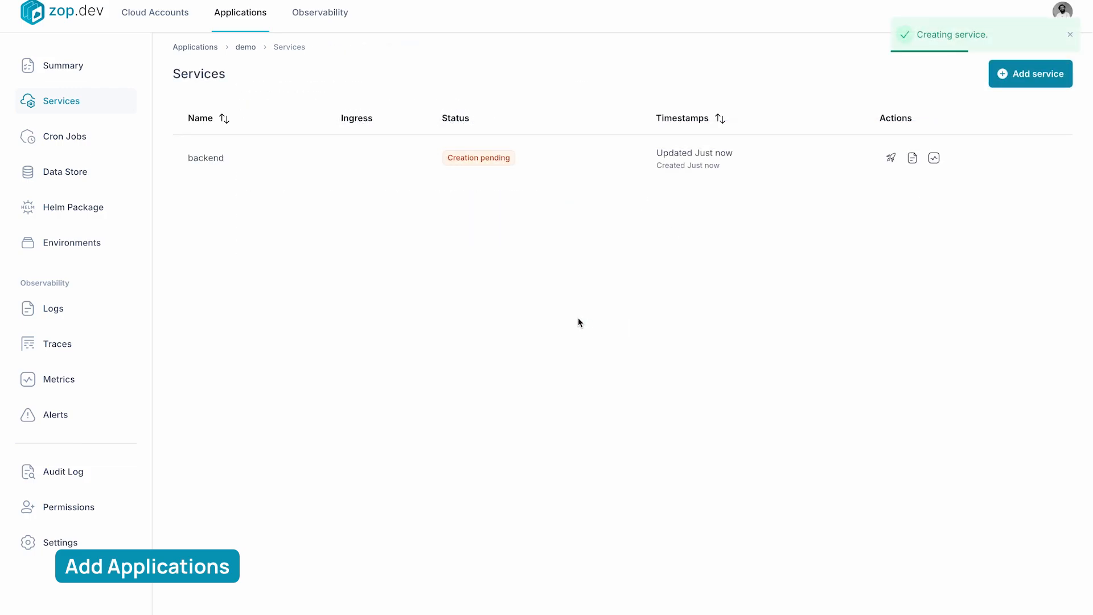
Check the demo application's audit log and open the backend service's ingress URL from the services list
left_click(111, 470)
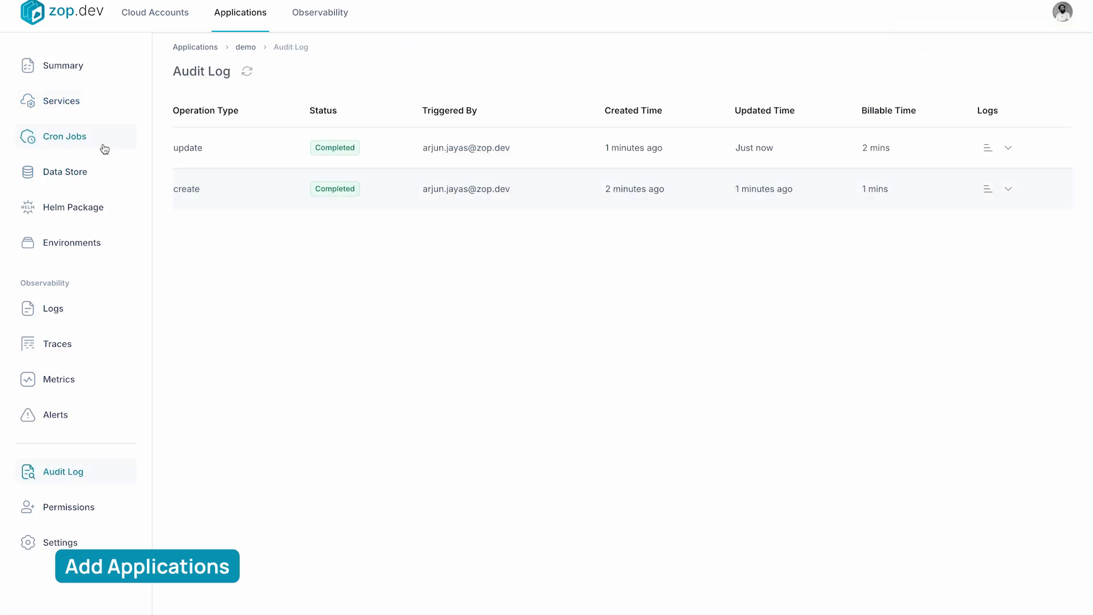
left_click(79, 109)
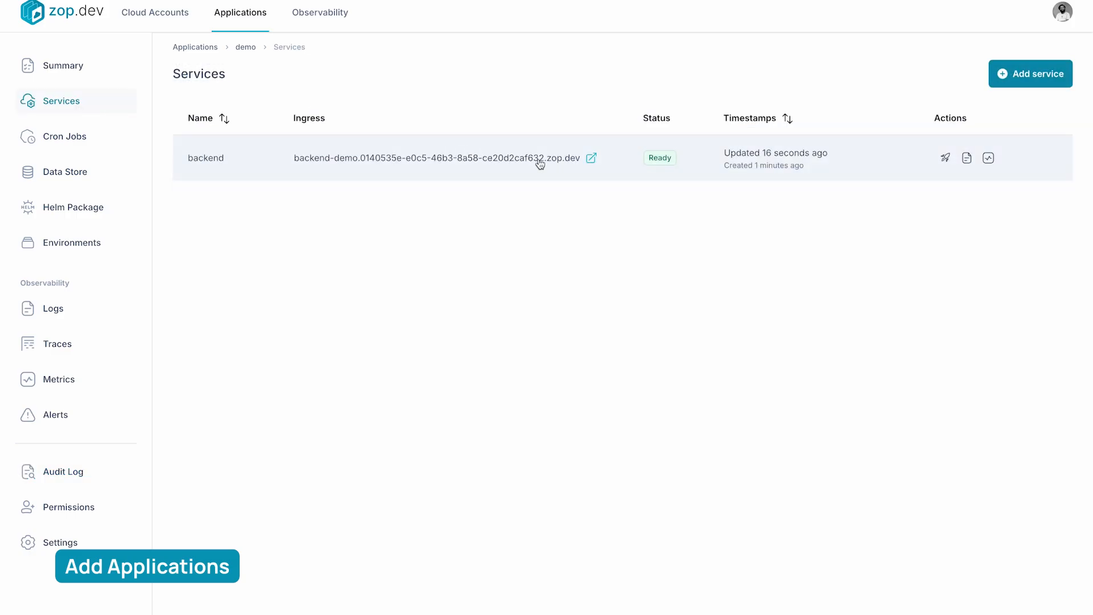
left_click(591, 158)
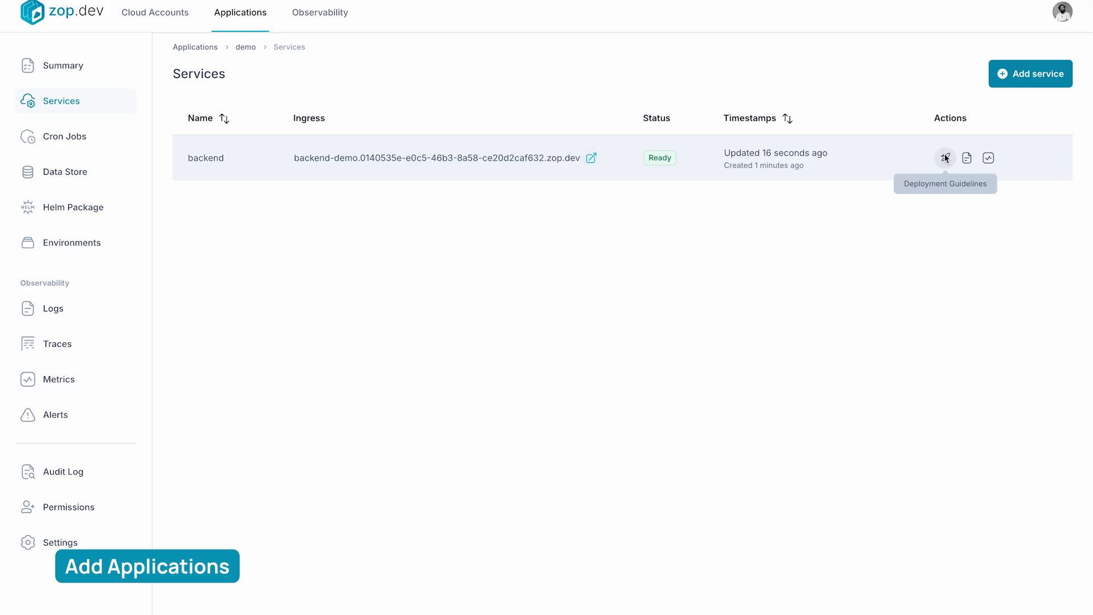
Connect GitHub from the backend service's deployment guidelines by installing and authorizing ZopDev for all repositories
left_click(946, 158)
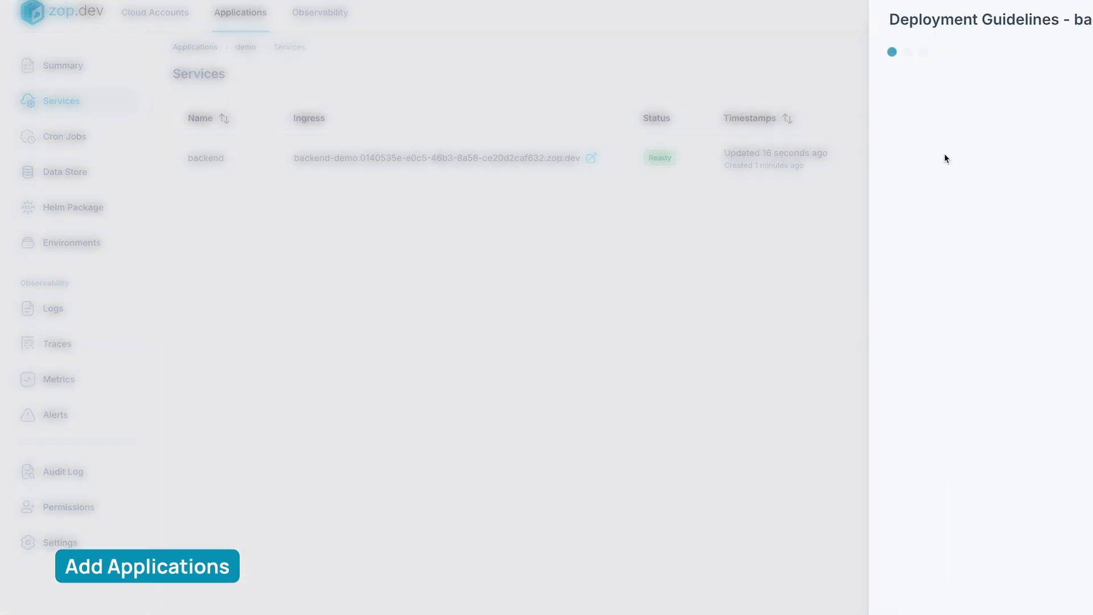
left_click(833, 197)
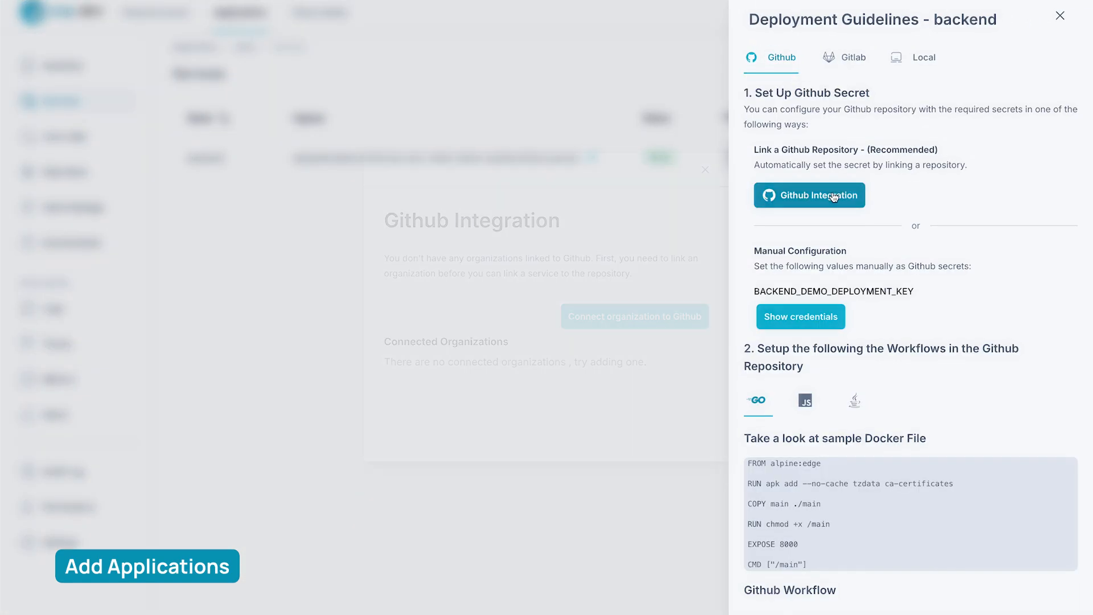
left_click(628, 323)
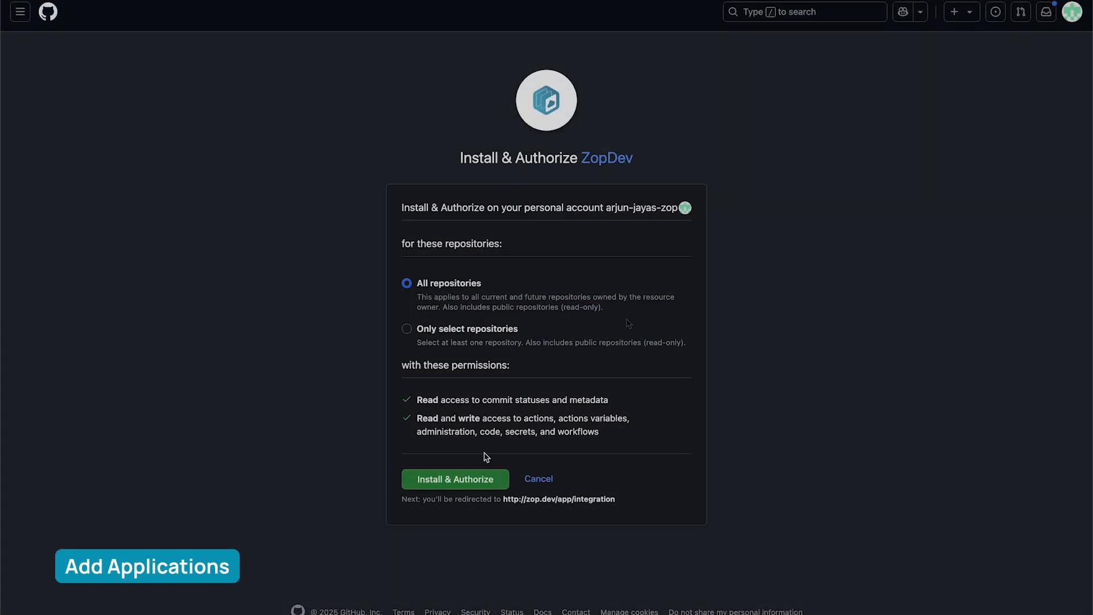
left_click(464, 479)
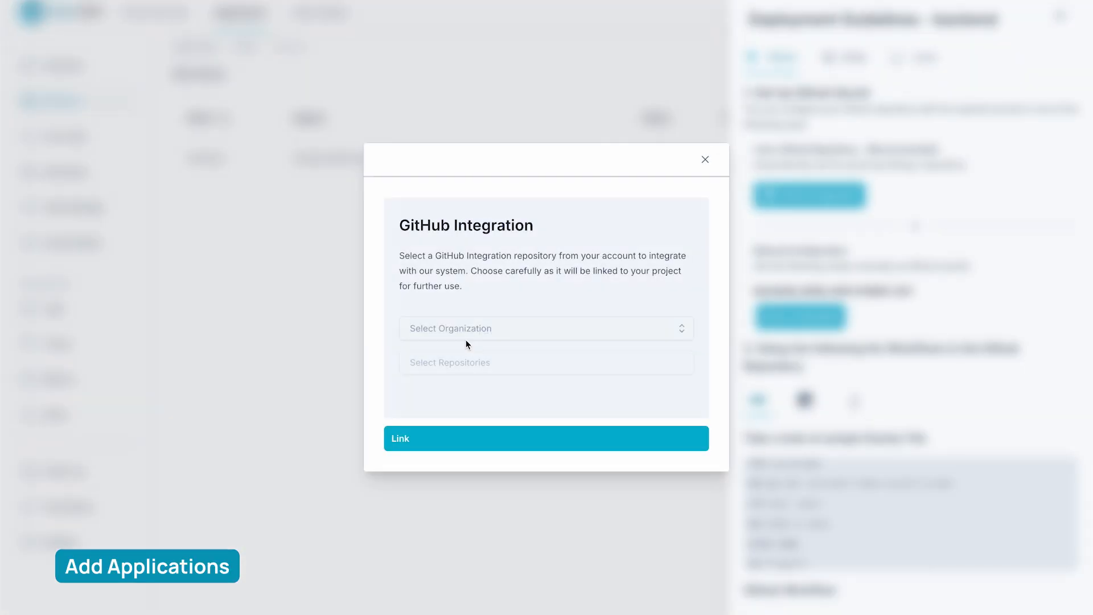
Link the zop-demo repository of the connected GitHub account to the backend service
left_click(466, 333)
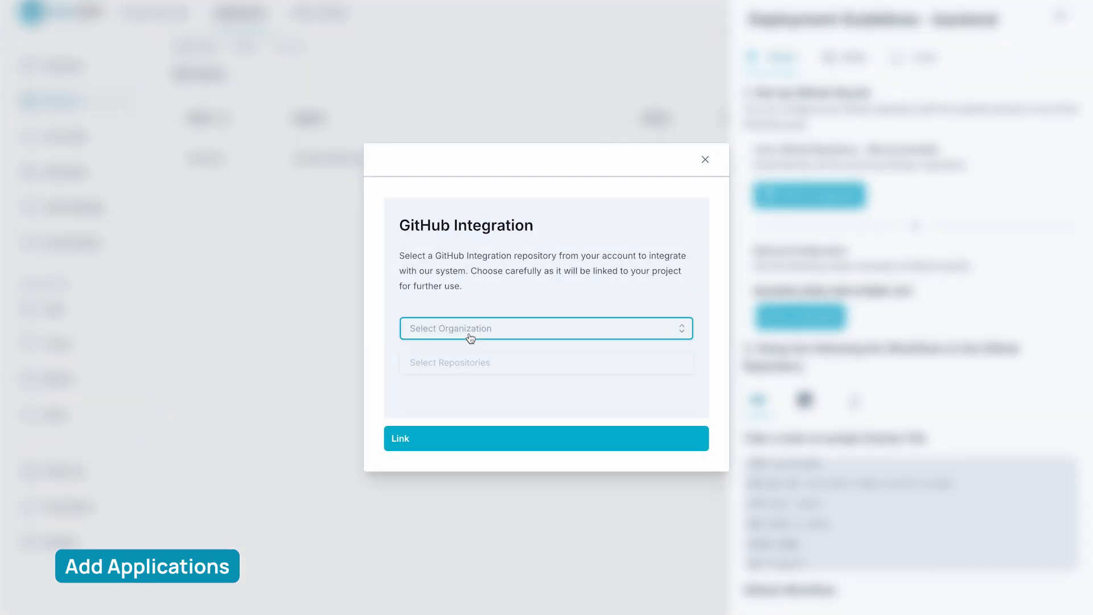
left_click(465, 357)
left_click(468, 363)
left_click(467, 390)
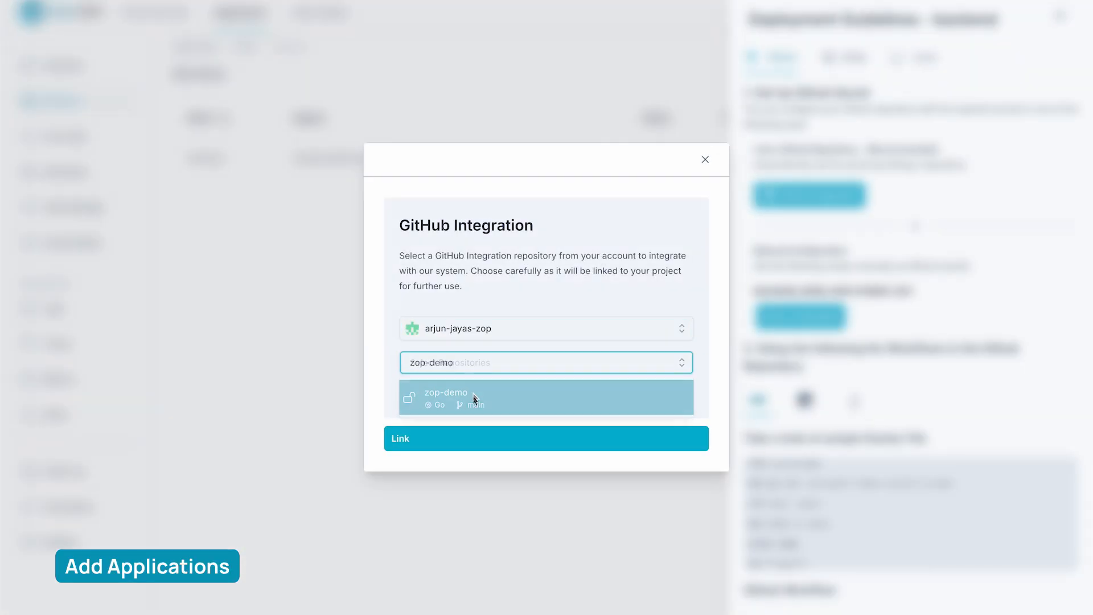
left_click(473, 449)
Use the guidelines' GitHub workflow in the zop-demo codespace, commit it as "update workflow and dockerfile" and push to development
scroll(860, 501, "down", 1)
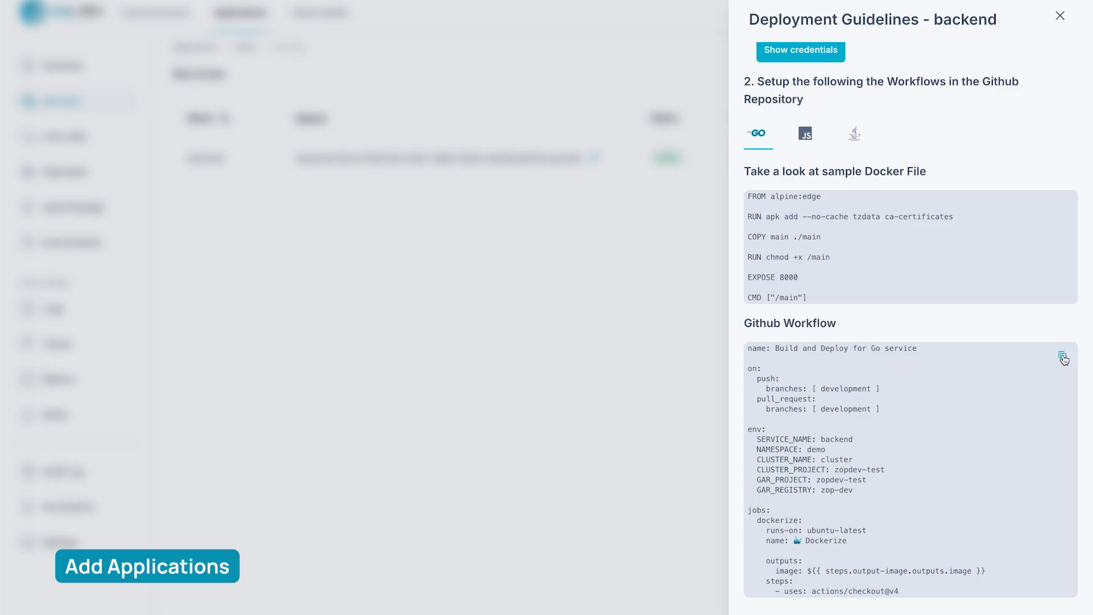
left_click(1063, 357)
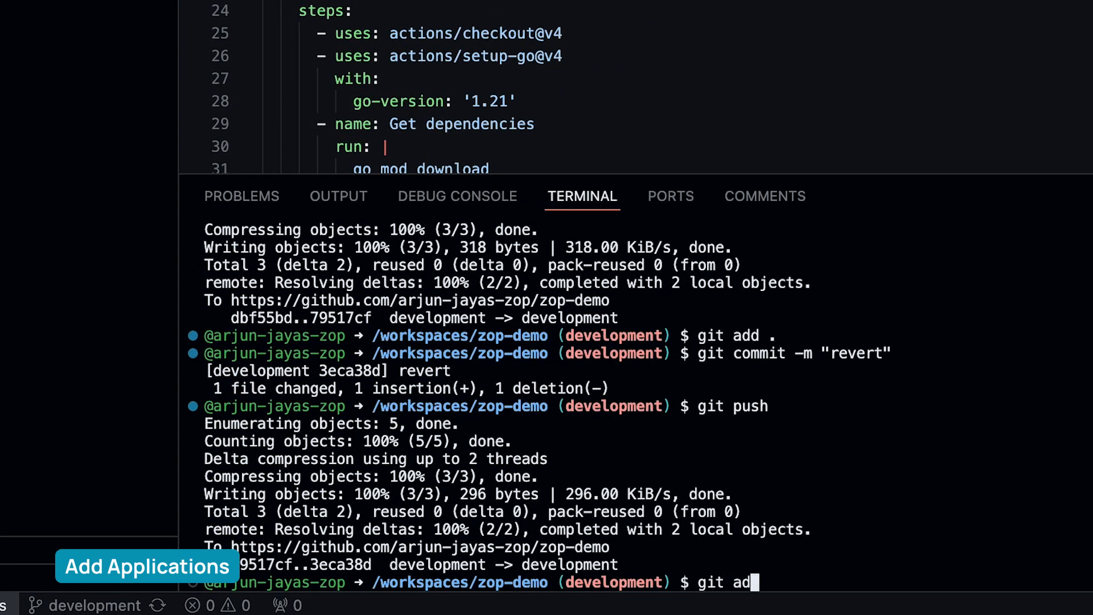
type("d .")
key("Return")
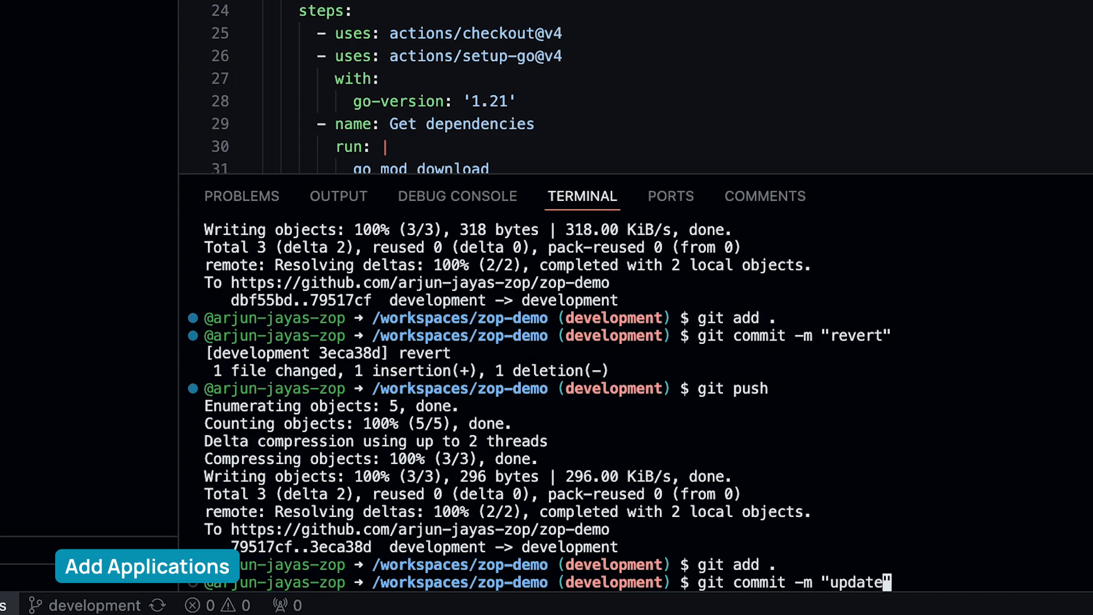
type("git commit -m \"update workflow\"")
key("Return")
type("git push")
key("Return")
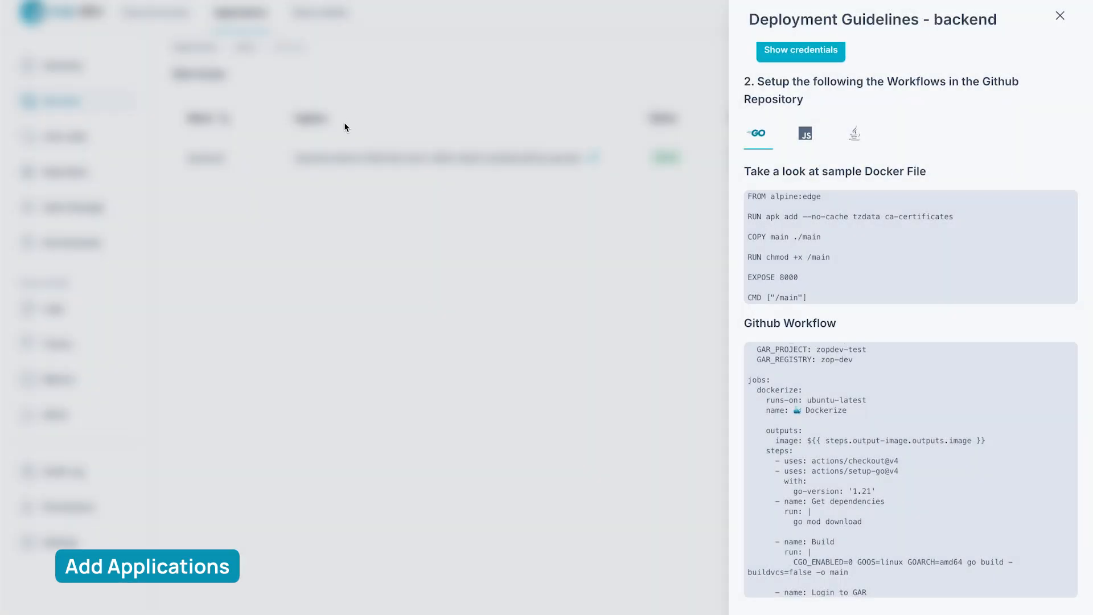
Close the deployment guidelines and open the backend service from the services list
left_click(344, 121)
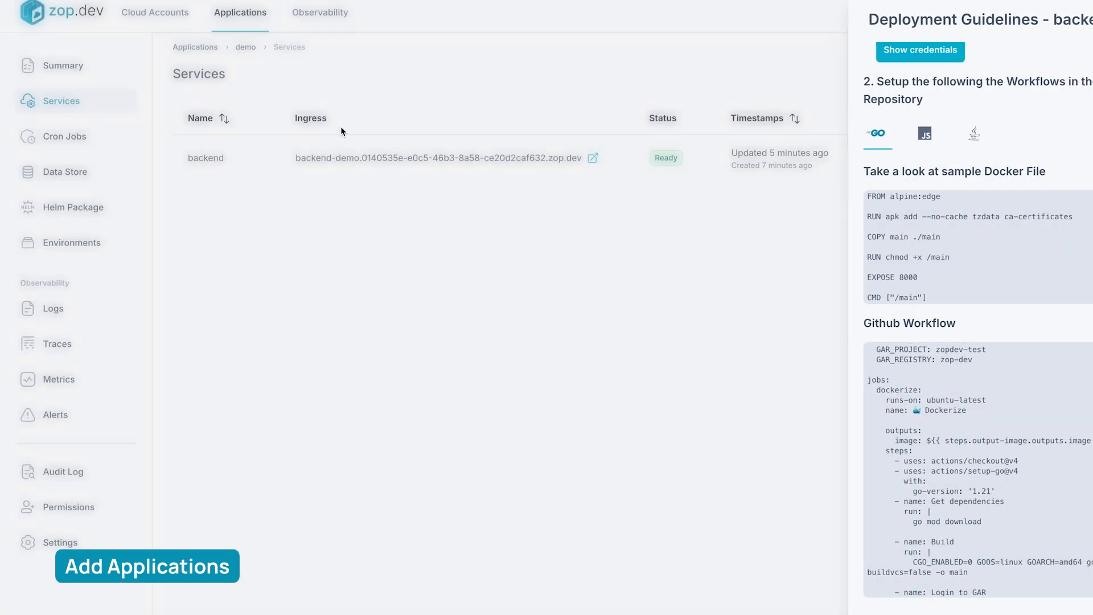
left_click(196, 162)
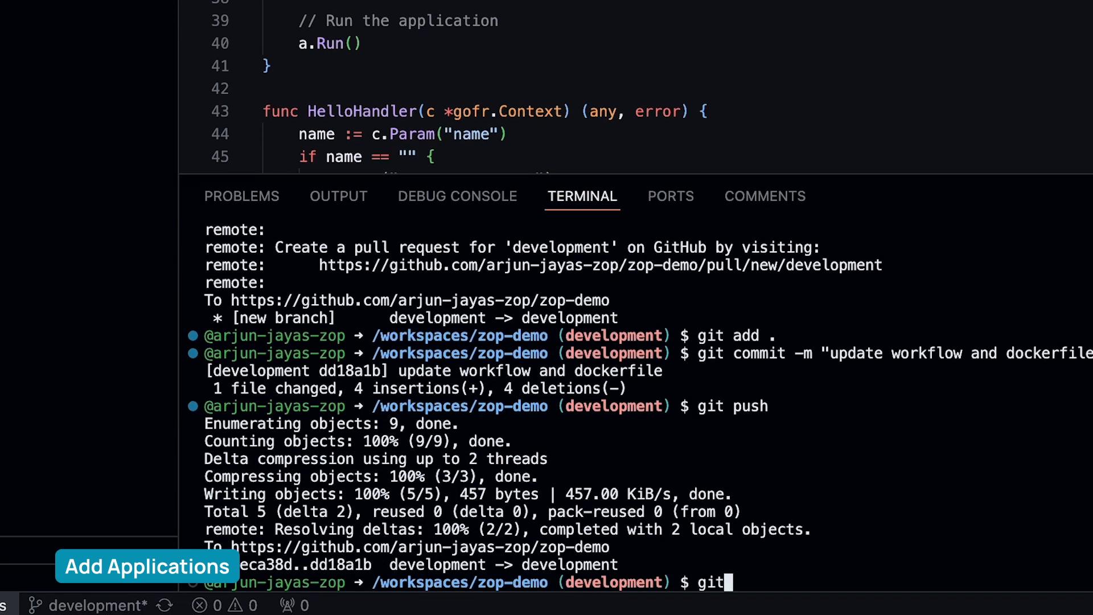
Commit all zop-demo changes as "update message", push them to development and open that commit's run in GitHub Actions
key("Return")
type("git commit")
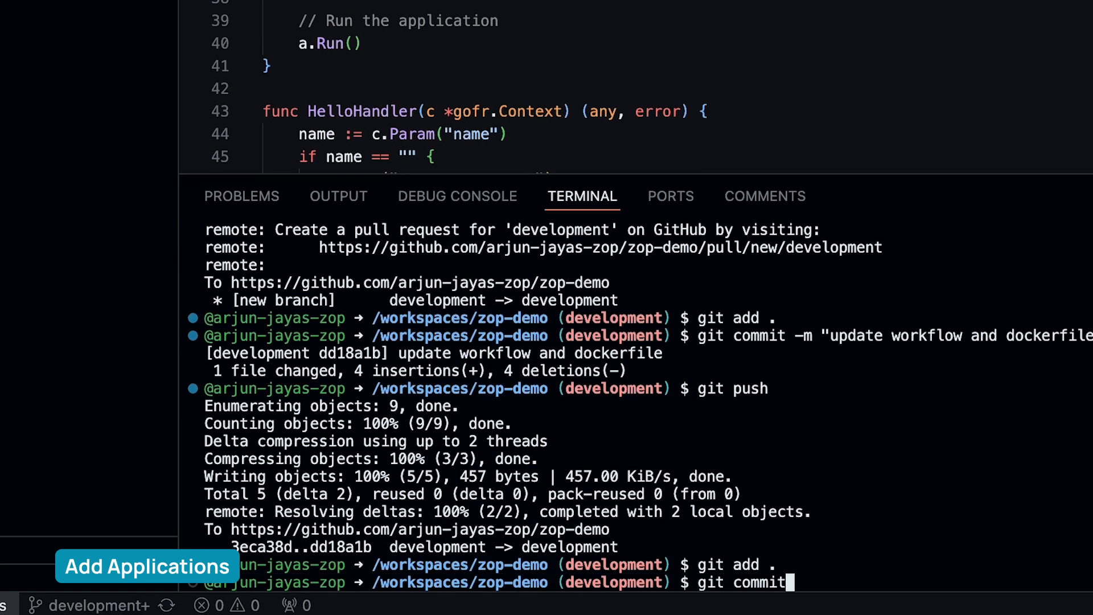
type(" -m \"update message\"")
key("Return")
type("git push")
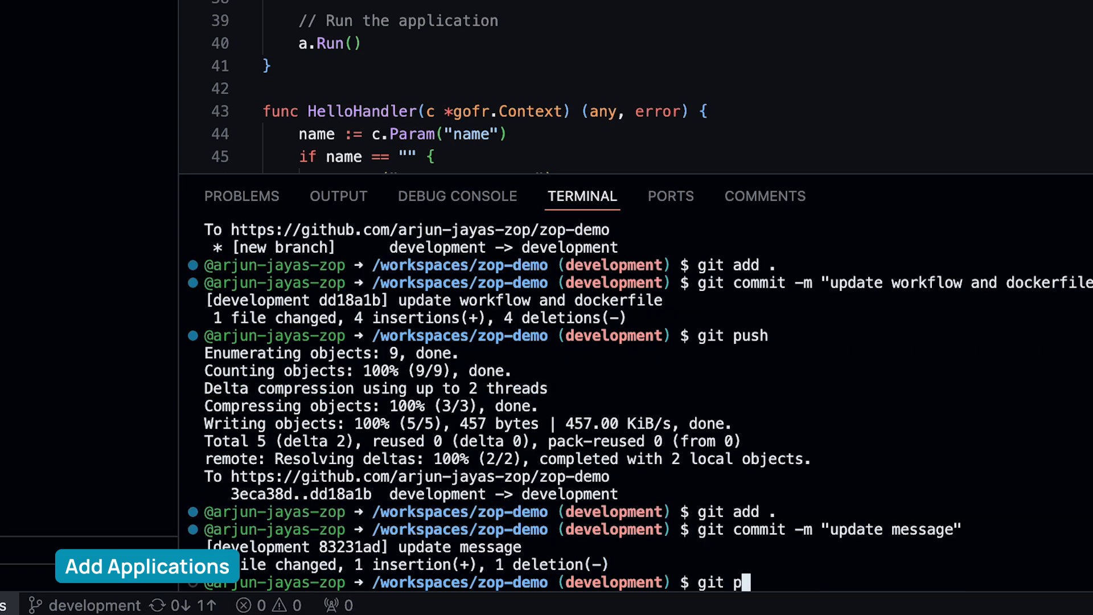
key("Return")
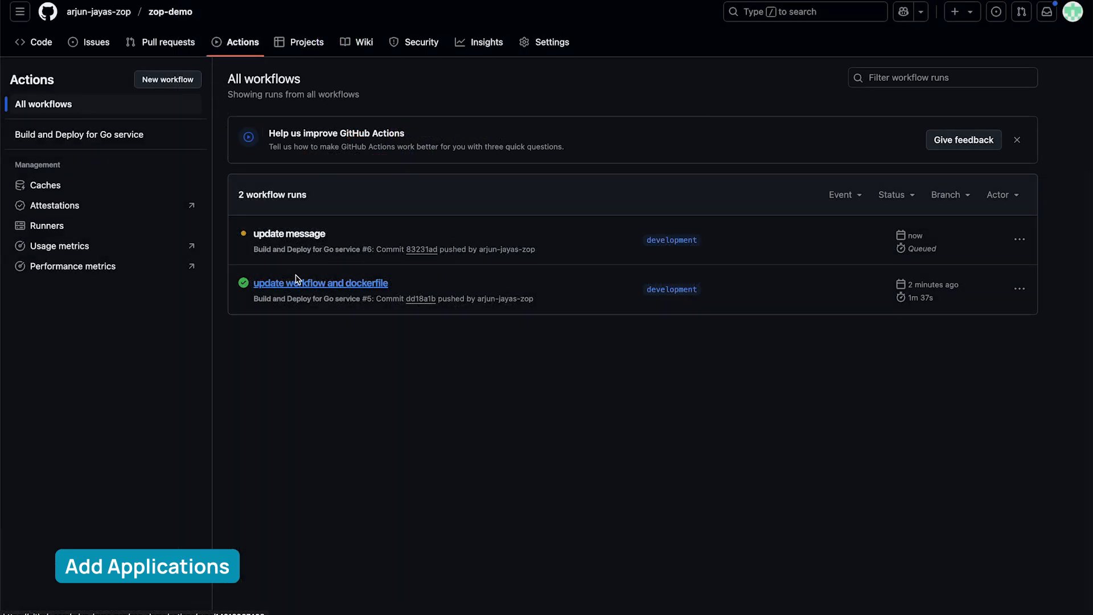
left_click(296, 235)
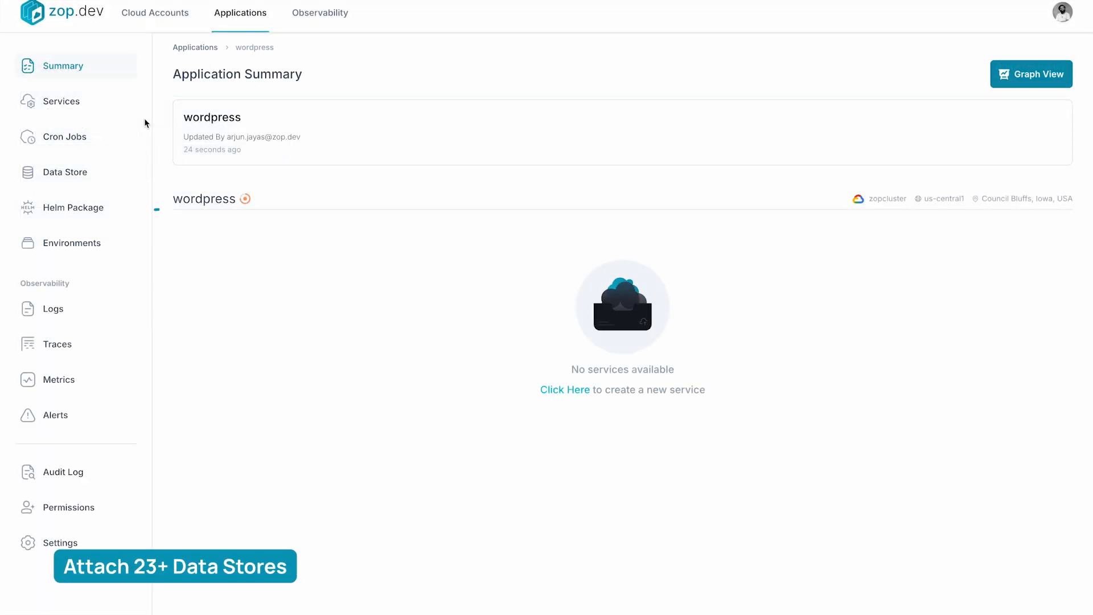
Create a GCP MySQL instance as a data store for the wordpress application
left_click(93, 171)
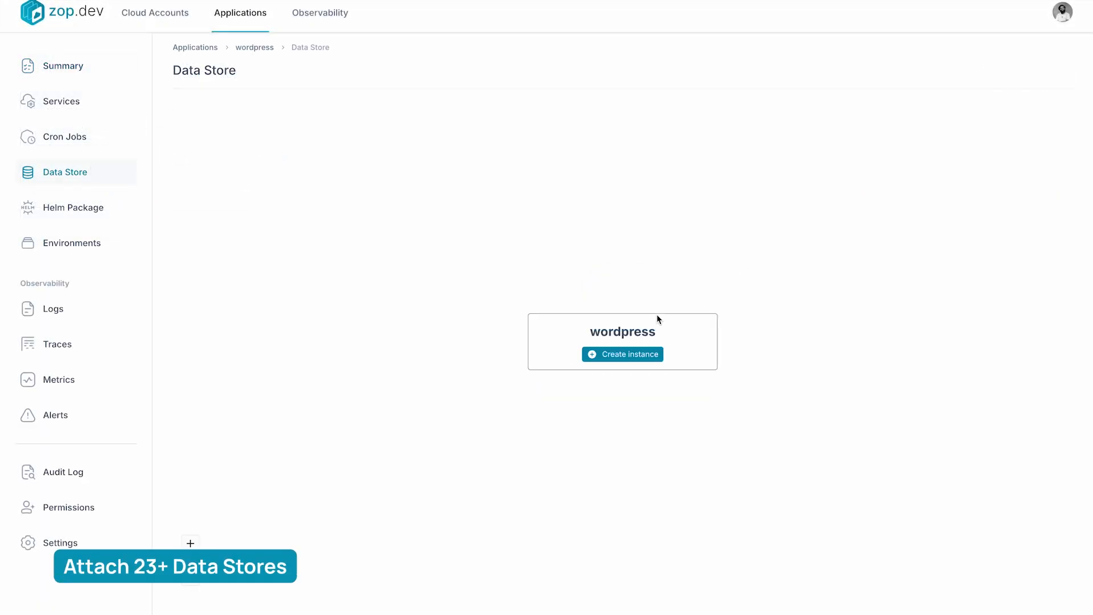
left_click(634, 355)
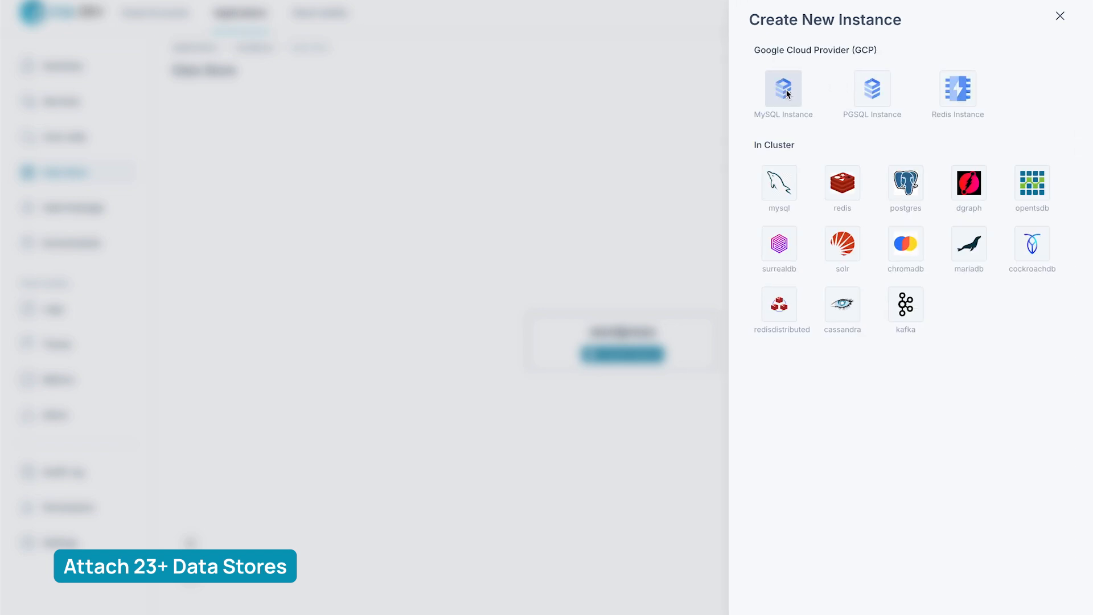
left_click(787, 90)
type("sql")
left_click(777, 189)
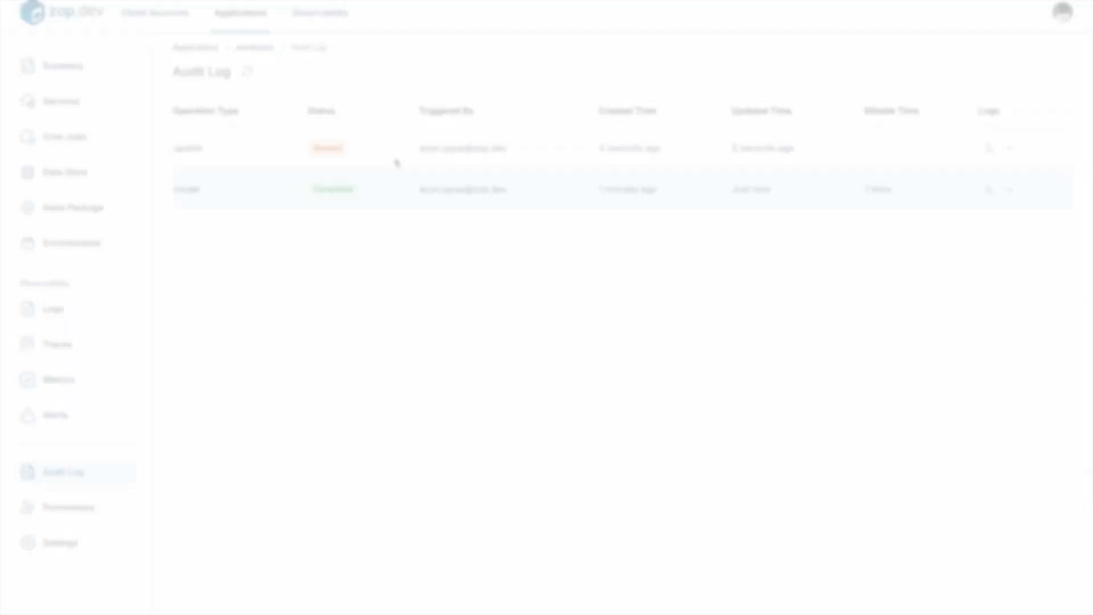
Add a service named zop to the wordpress application, using the default host
left_click(109, 101)
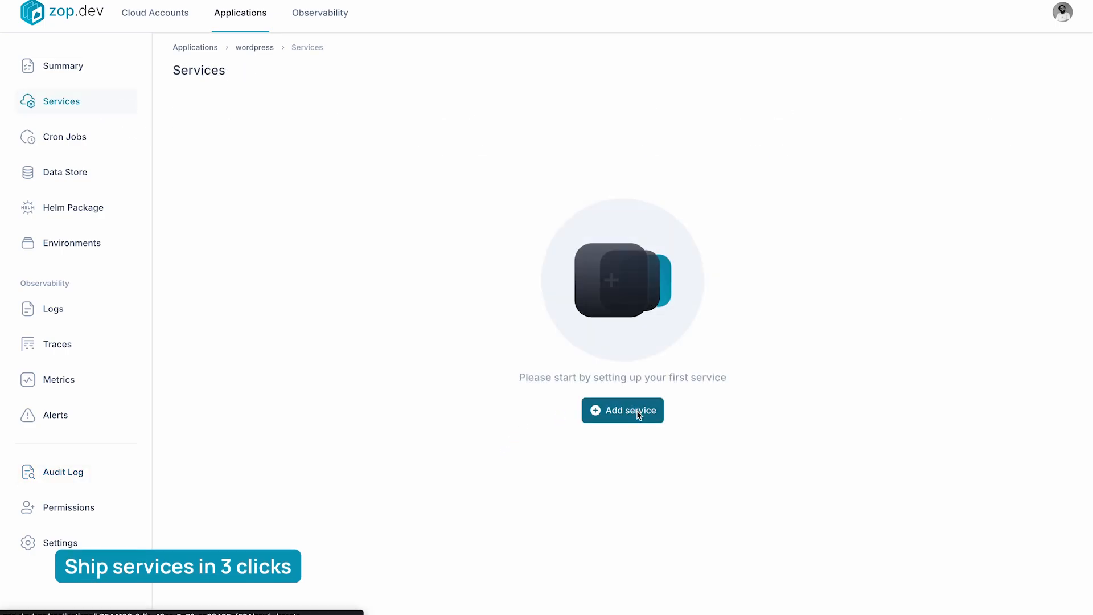
left_click(638, 414)
left_click(776, 110)
type("zop")
left_click(703, 202)
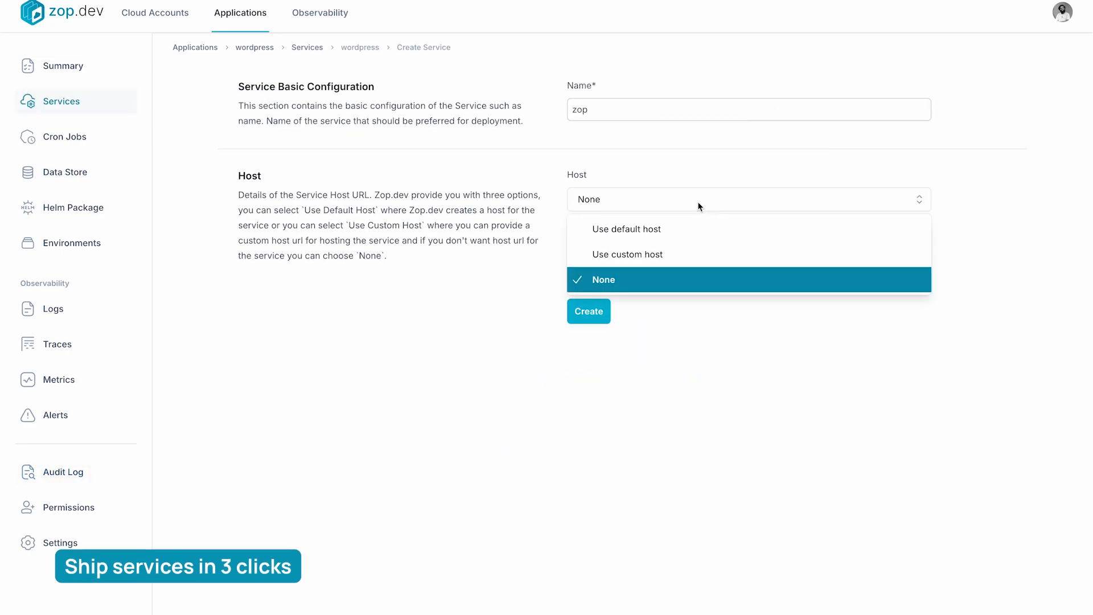
left_click(688, 234)
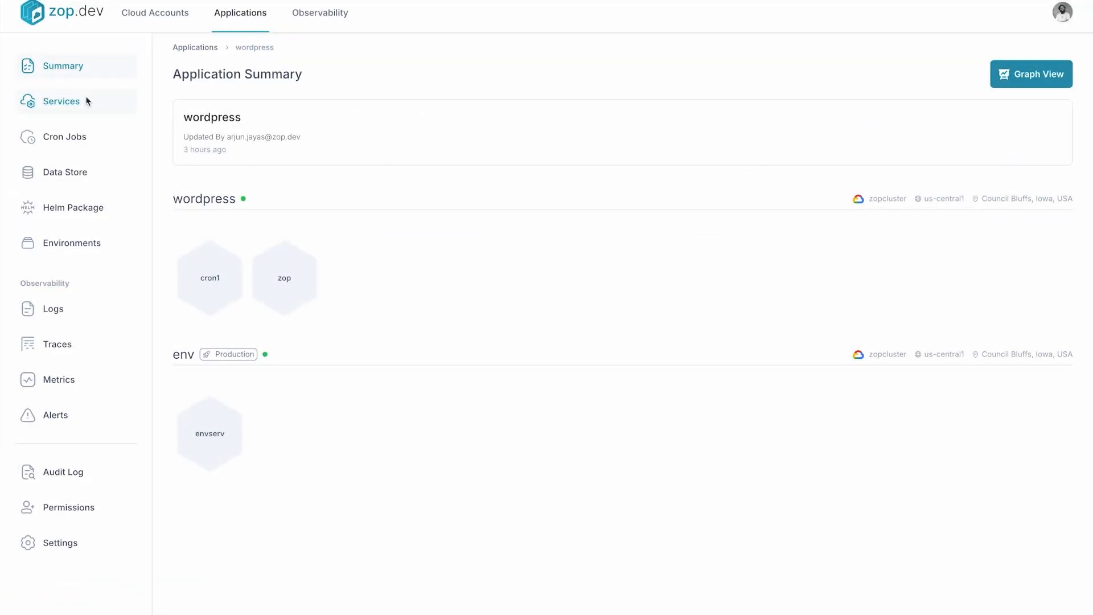
Open the zop service's details from the wordpress services and set its host type to Use custom host
left_click(86, 101)
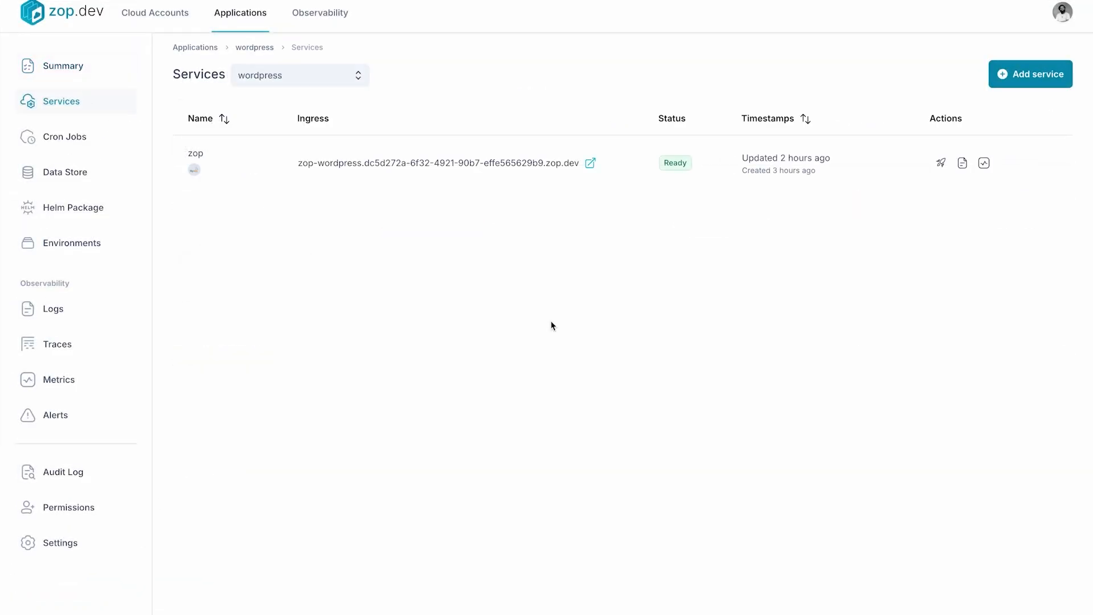
left_click(624, 174)
scroll(608, 402, "down", 1)
scroll(626, 410, "down", 2)
left_click(668, 422)
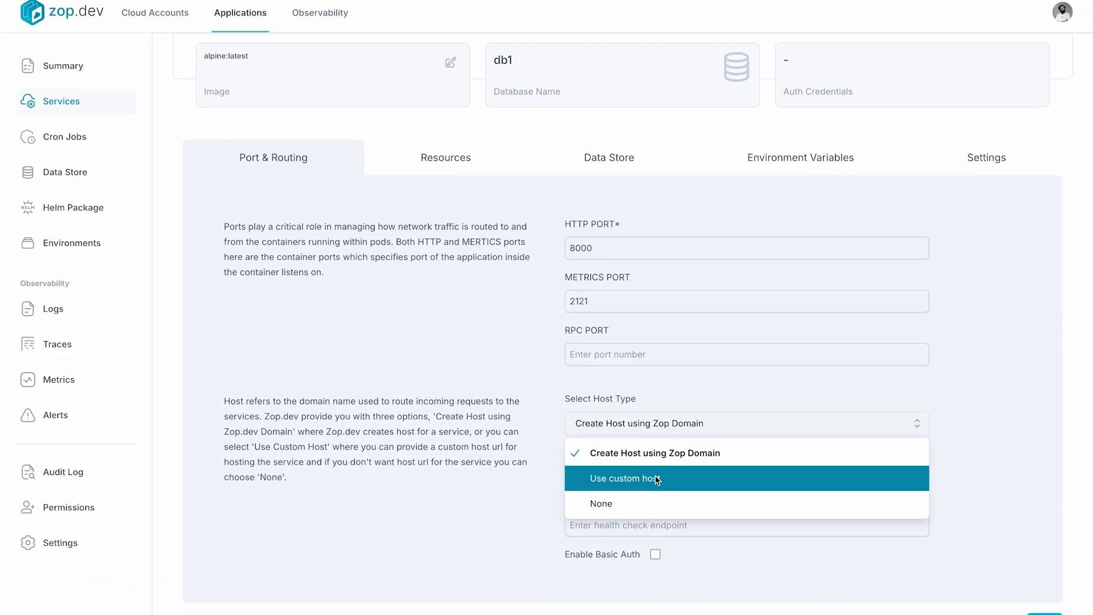
left_click(655, 479)
scroll(626, 399, "down", 1)
Review the zop service's resource allocation and data store settings
left_click(450, 82)
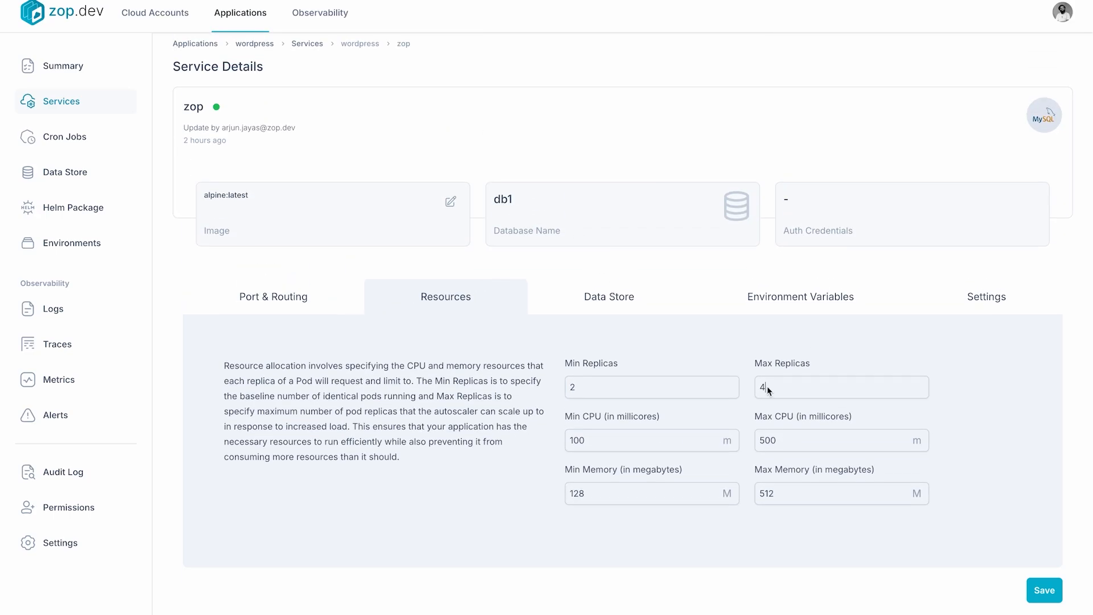
left_click(624, 302)
scroll(793, 347, "down", 3)
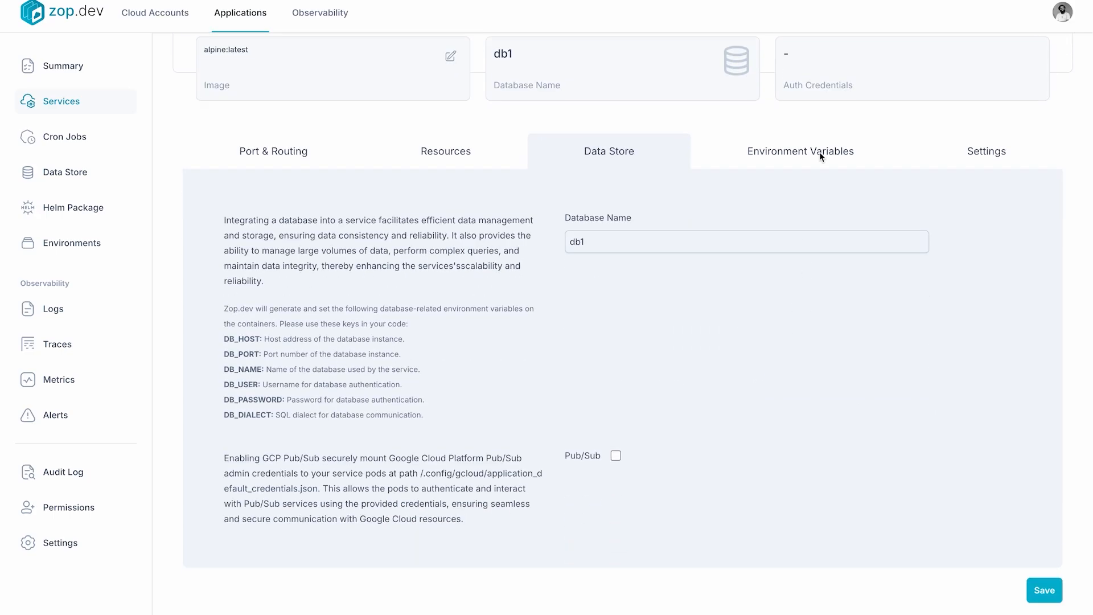
Add environment variable AppEnv with value 123Asd and variable AppSecret with its secret value, stored as a secret
left_click(820, 150)
left_click(594, 508)
type("AppEnv")
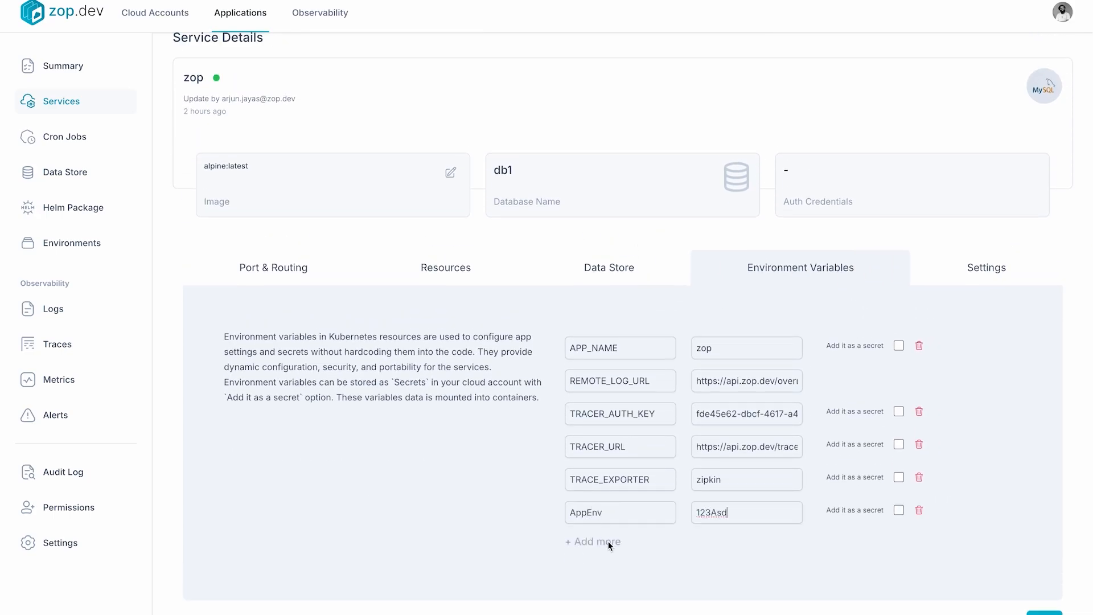
left_click(609, 545)
type("AppSecret")
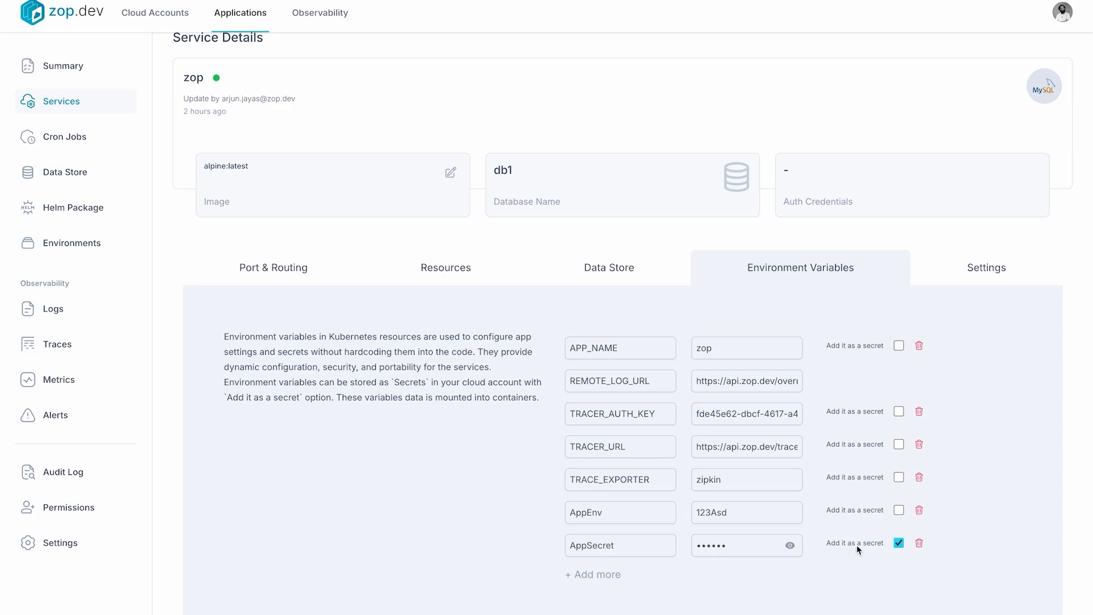
scroll(859, 549, "down", 2)
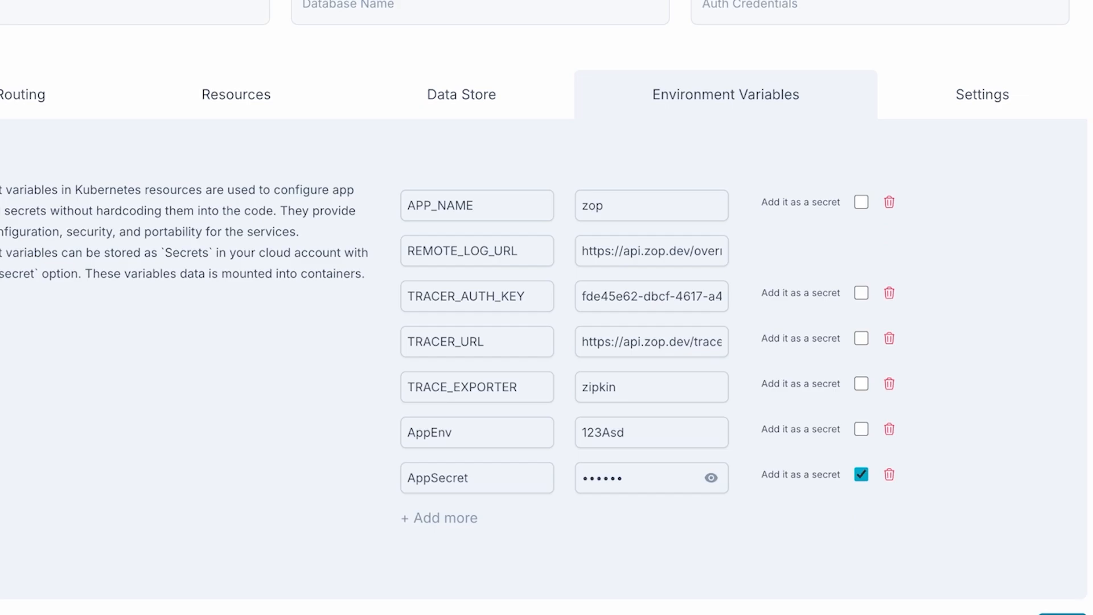
left_click(449, 206)
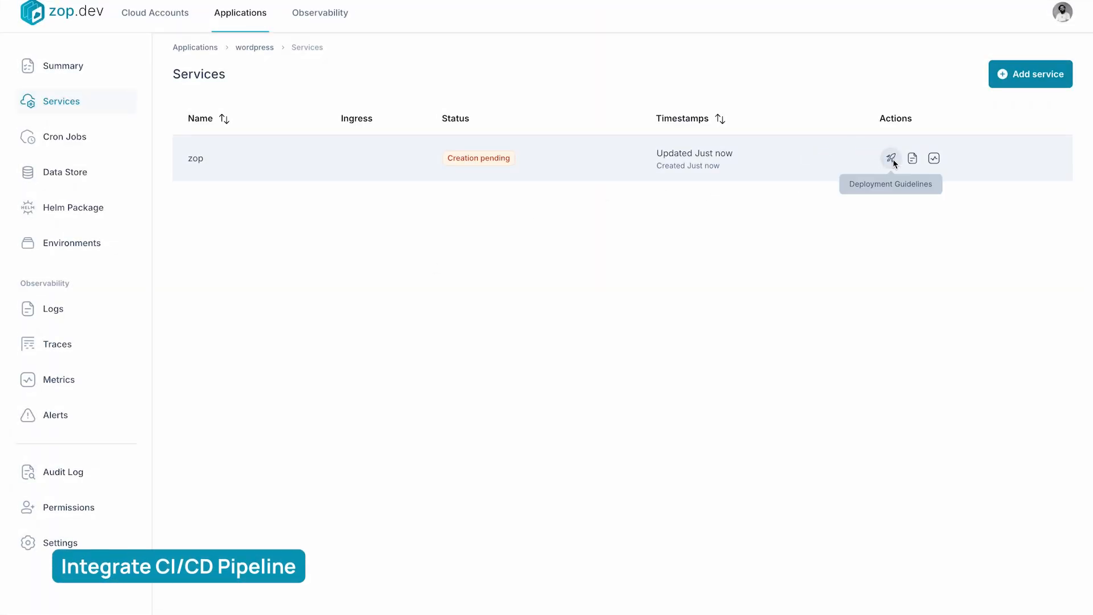
Open the zop service's deployment guidelines and view the Gitlab and Local instructions
left_click(892, 159)
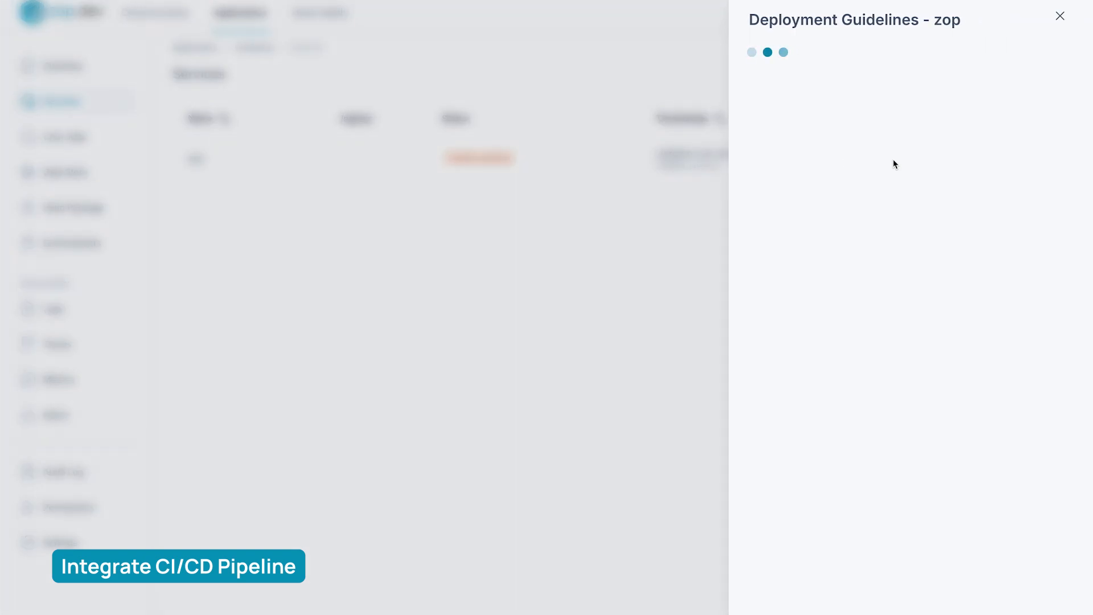
left_click(844, 60)
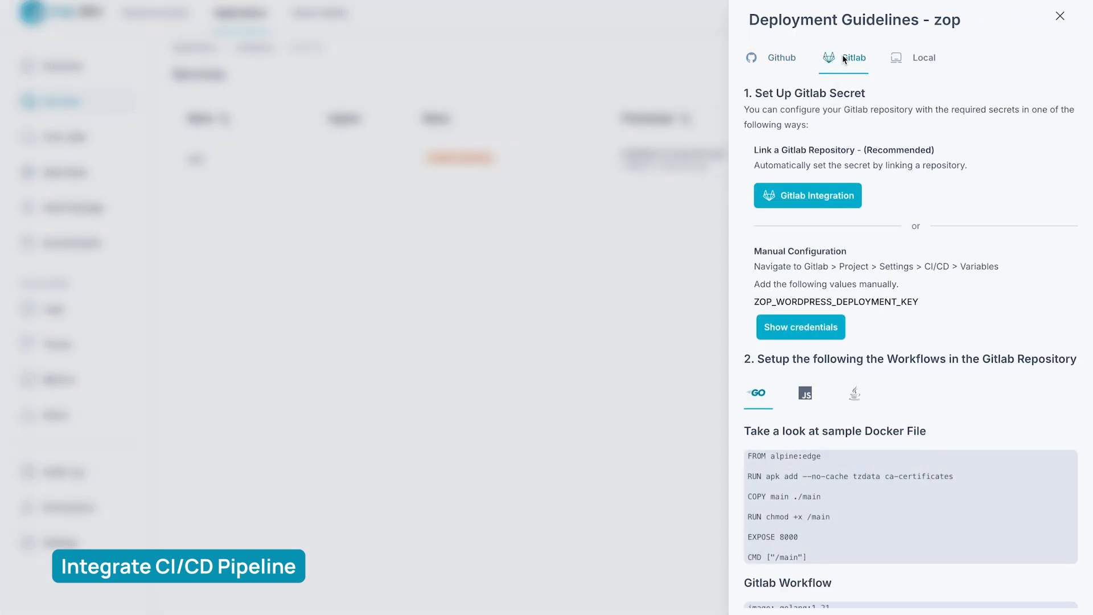
left_click(925, 57)
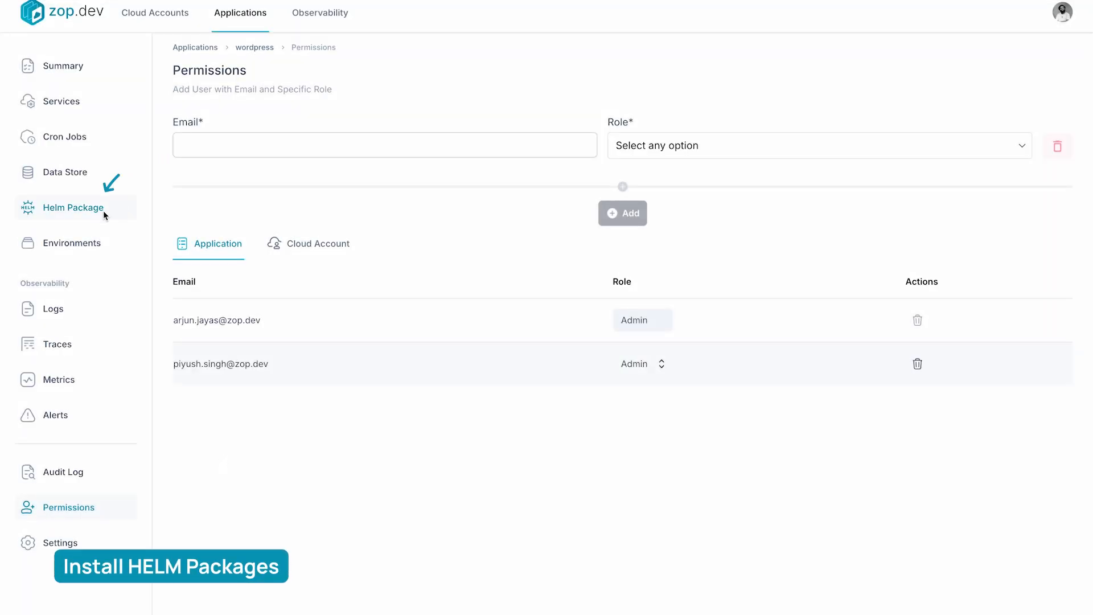
Copy the nginx host address from the wordpress Helm package's values and open it in the browser
left_click(104, 214)
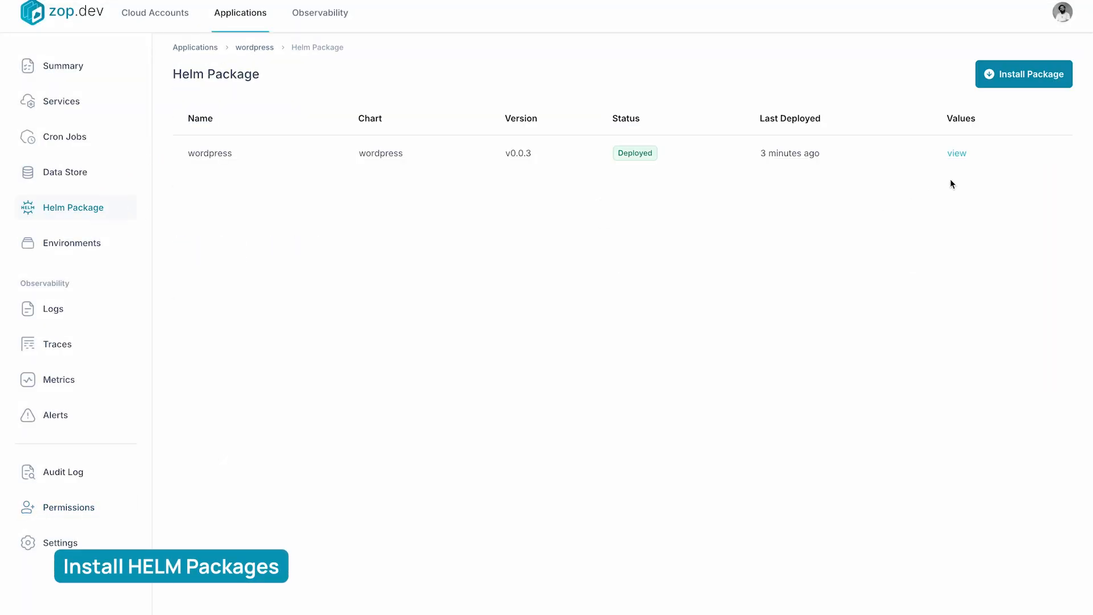
left_click(952, 151)
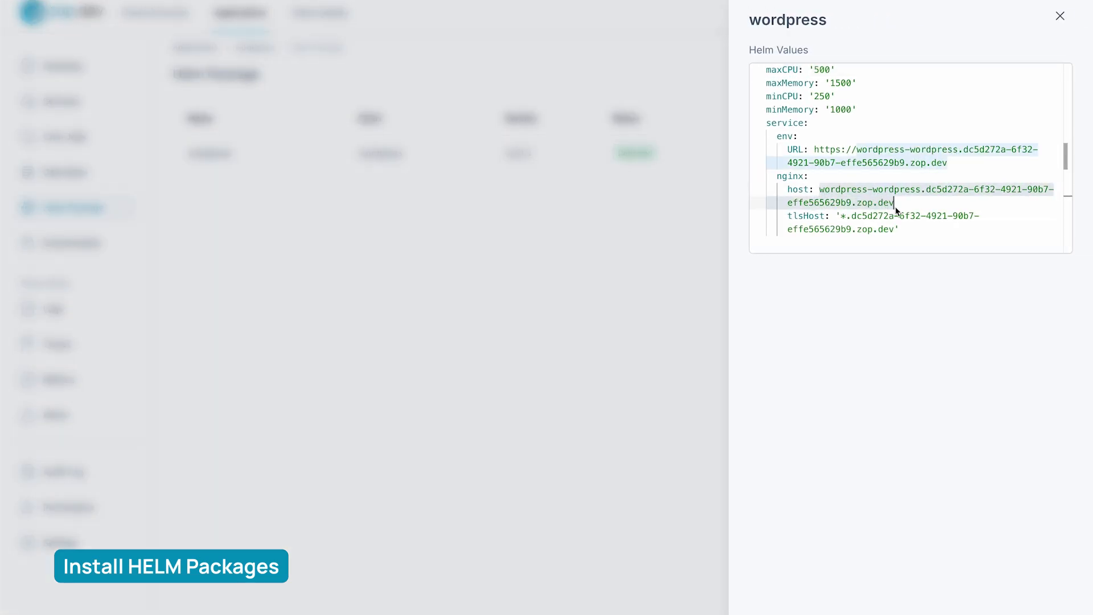
left_click(1060, 17)
key("ctrl+l")
type("wordpress-wordpress.dc5d272a-6f32-4921-90b7-effe565629b9.zop.dev")
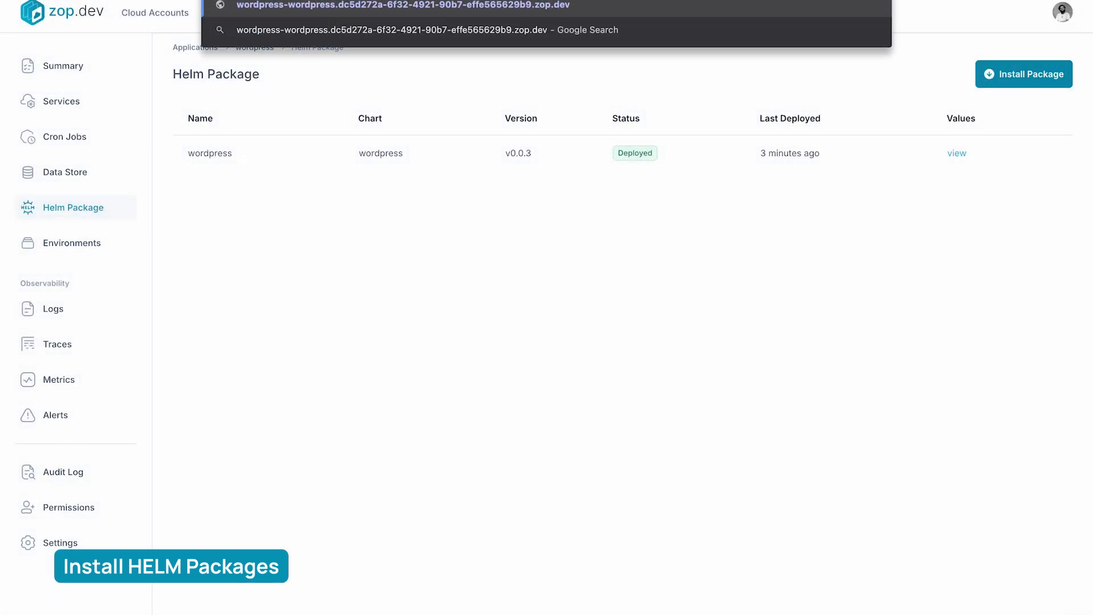
key("Return")
left_click(627, 450)
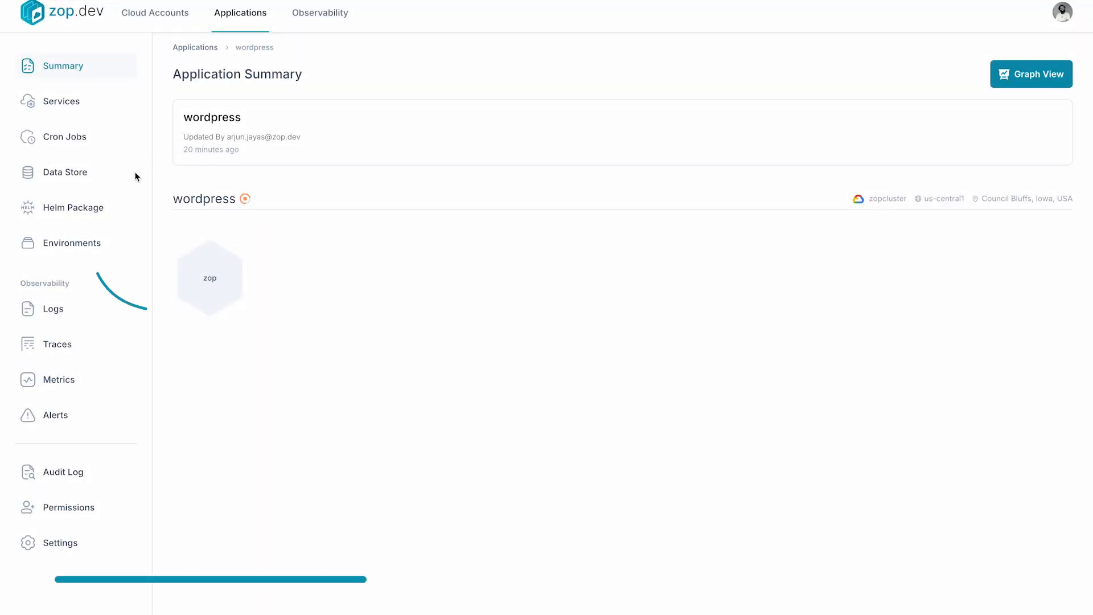
Create a production environment named env on zopcluster for the wordpress application
left_click(85, 245)
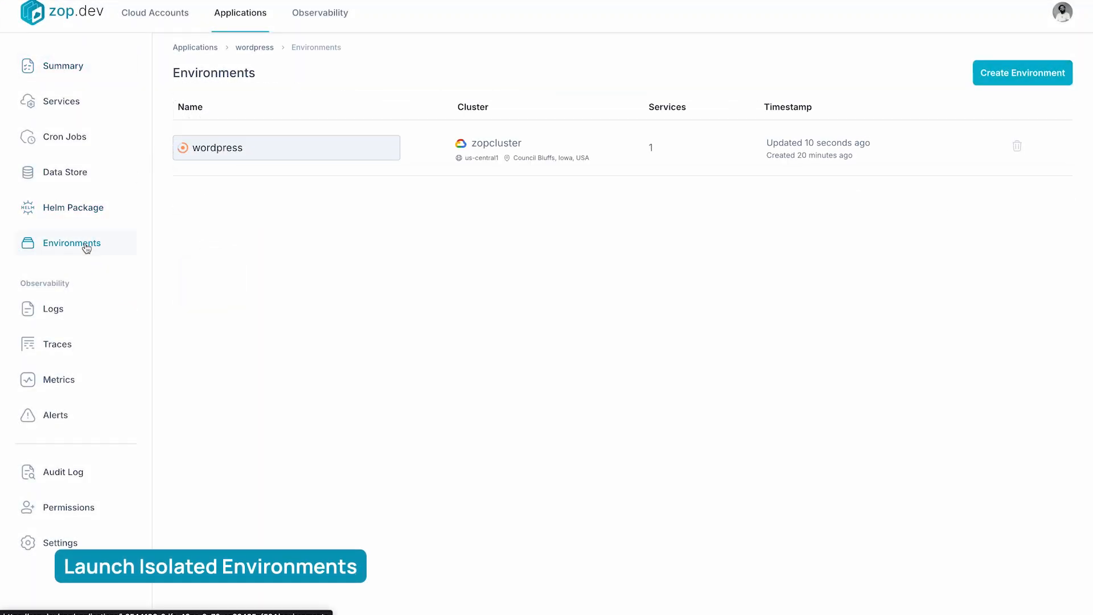
left_click(1026, 74)
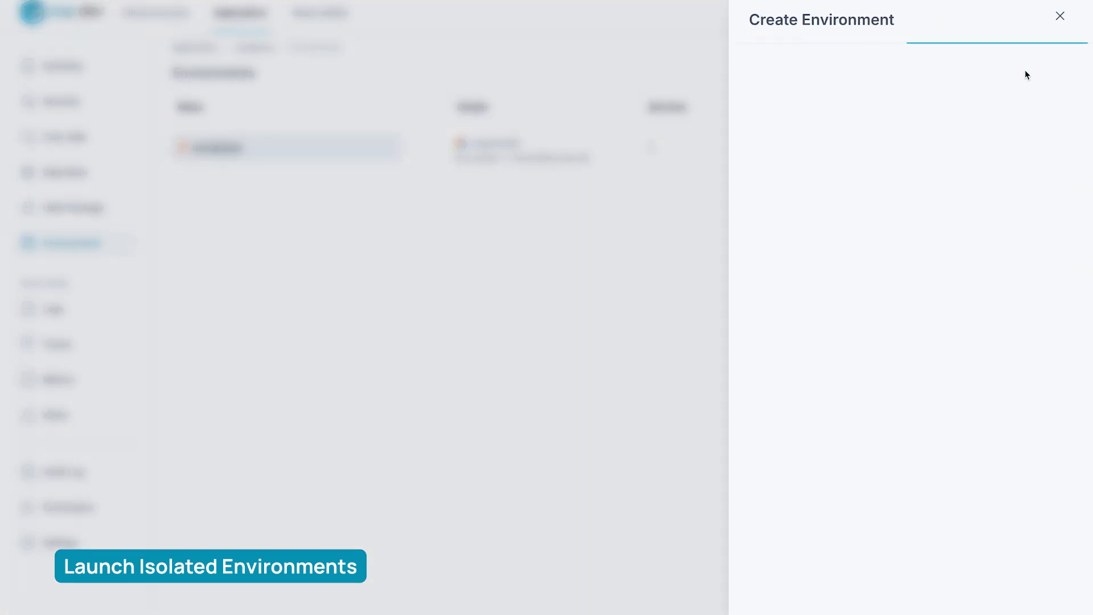
left_click(1027, 75)
left_click(969, 117)
left_click(968, 114)
type("en")
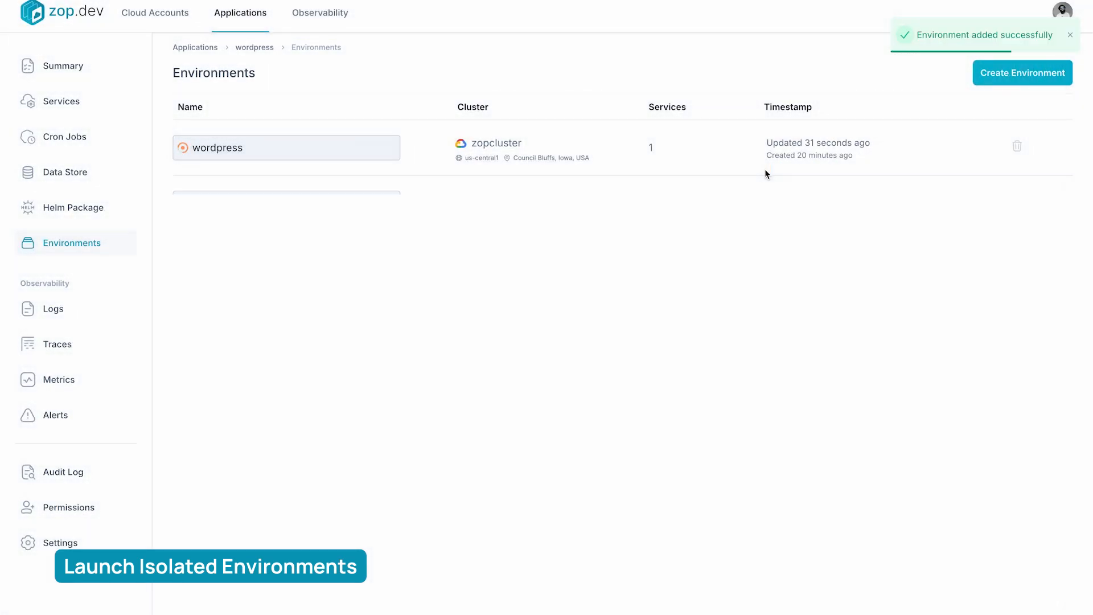
Add a service named envserv to the env environment with the default host, and return to the application summary
left_click(104, 76)
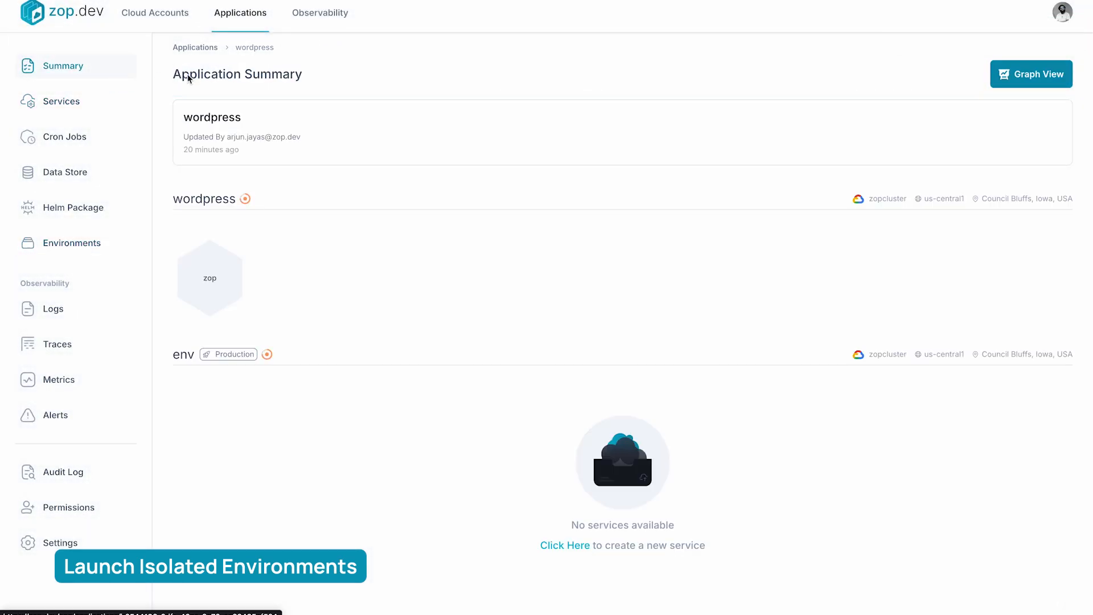
left_click(73, 113)
left_click(265, 74)
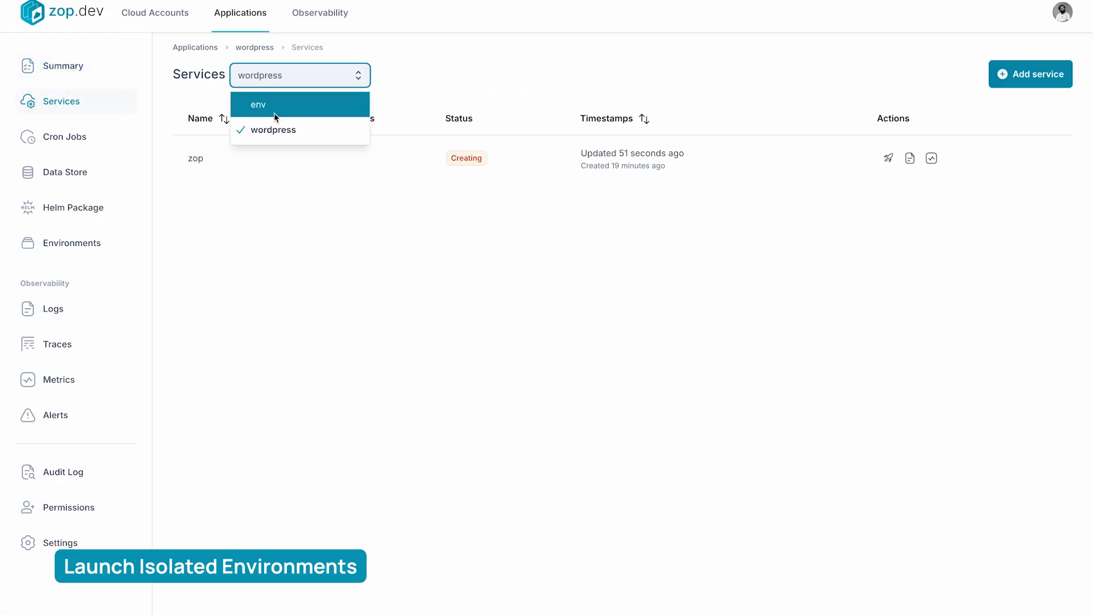
left_click(274, 113)
left_click(661, 416)
type("envserv")
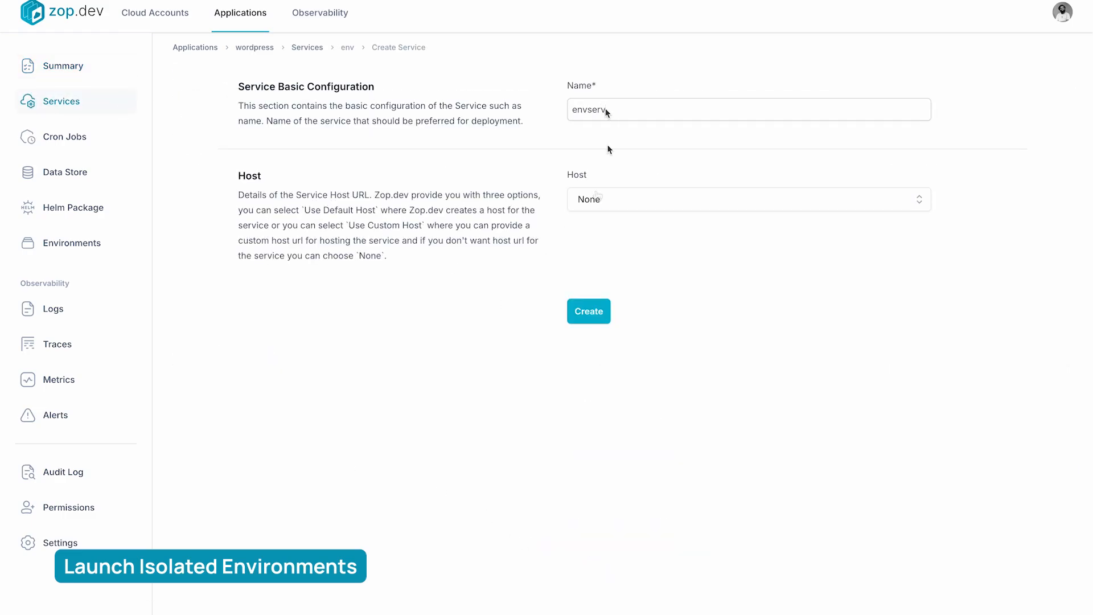
left_click(597, 199)
left_click(603, 229)
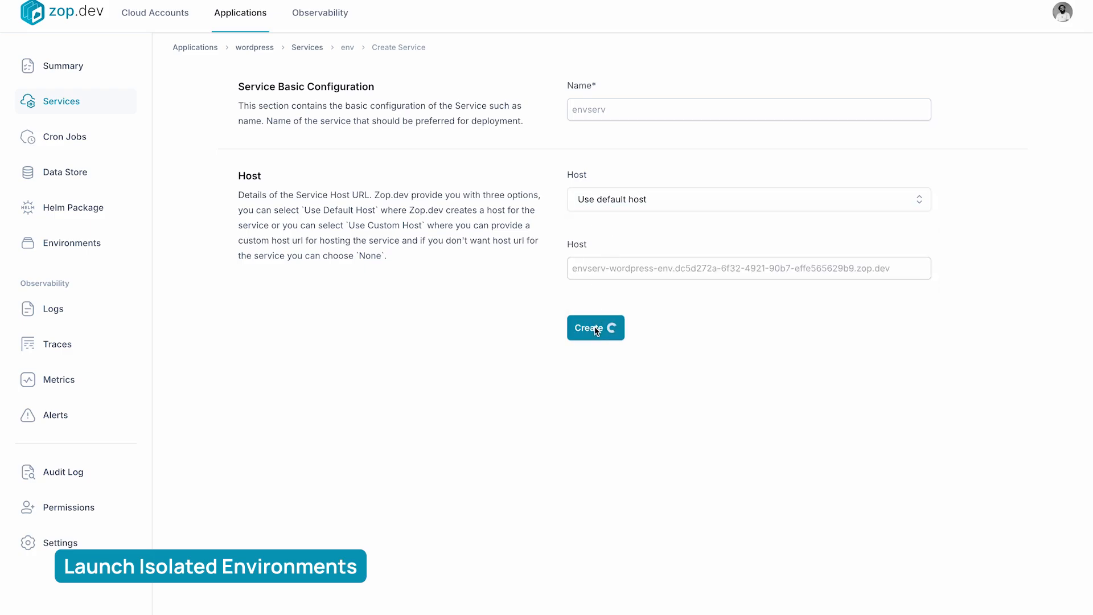
left_click(103, 74)
mouse_move(218, 447)
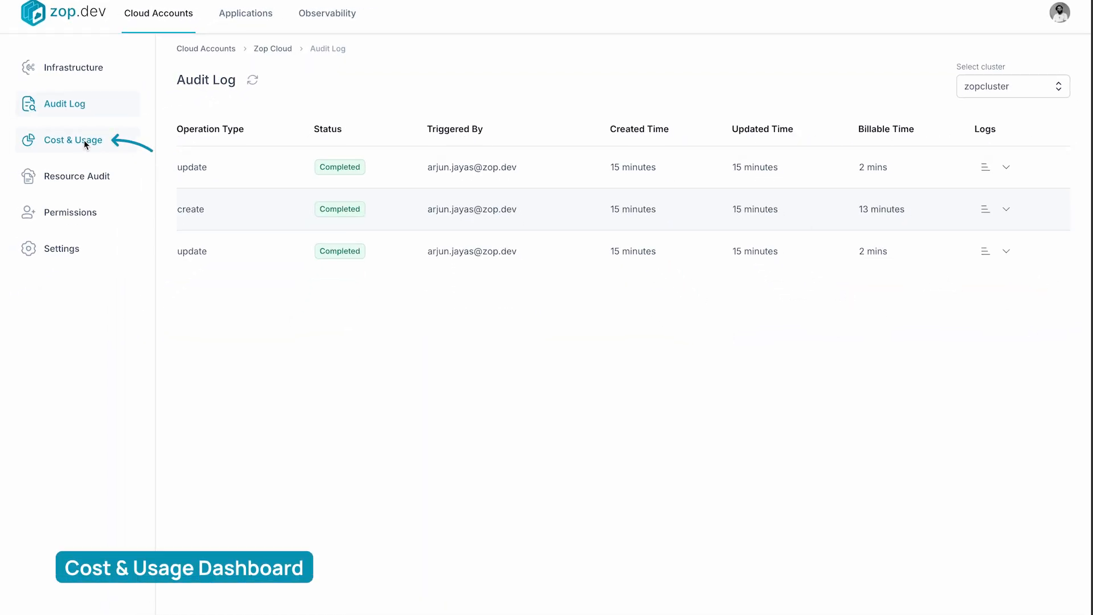
Install OpenCost on zopcluster and view the cloud account's cost and usage by application and datastore
left_click(85, 143)
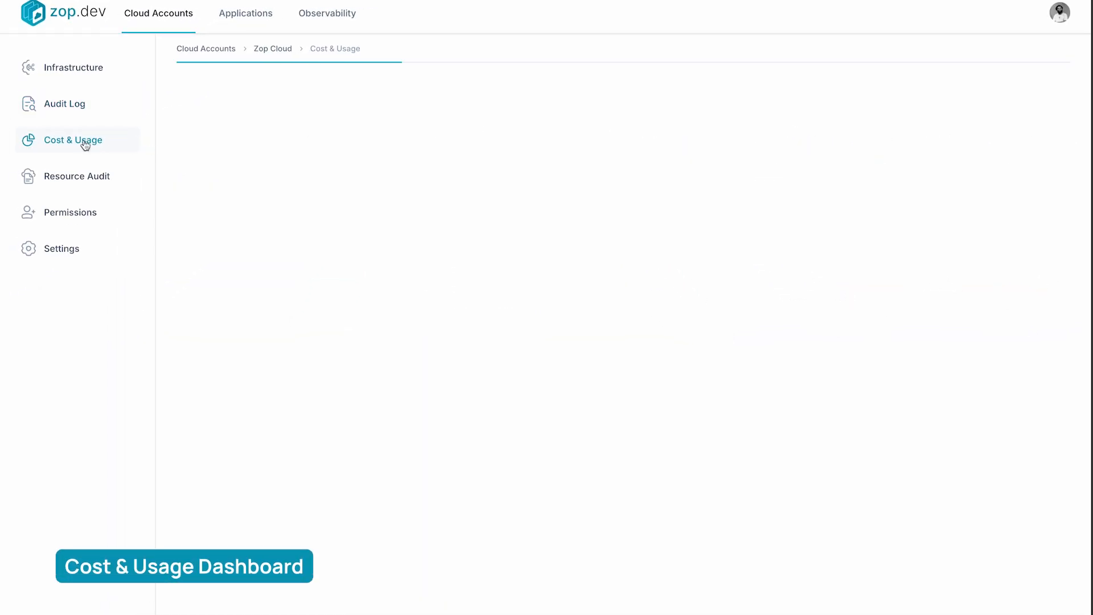
left_click(103, 68)
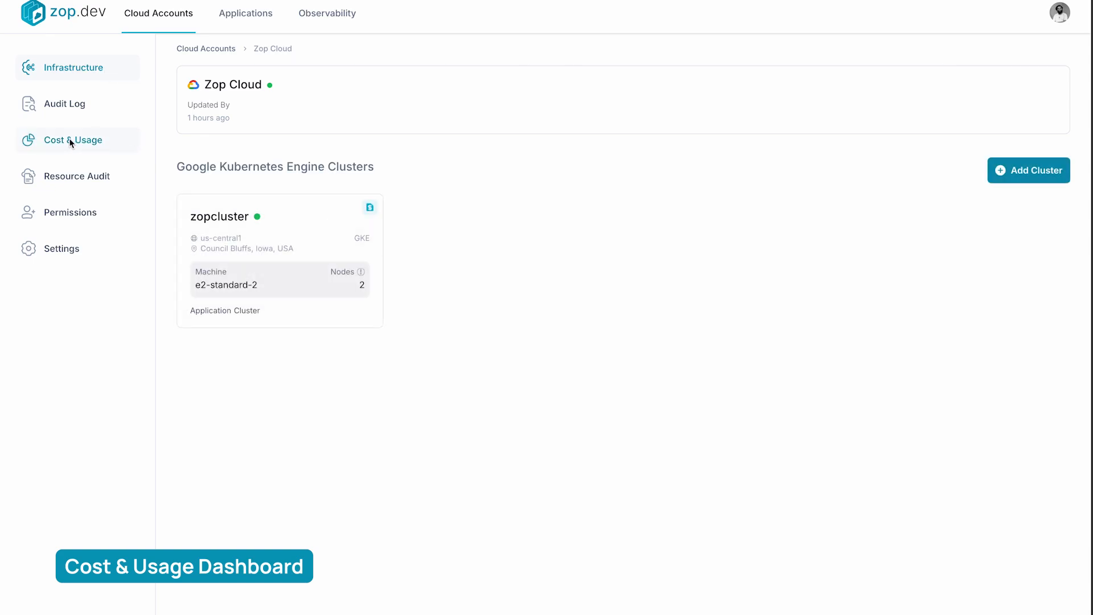
left_click(370, 209)
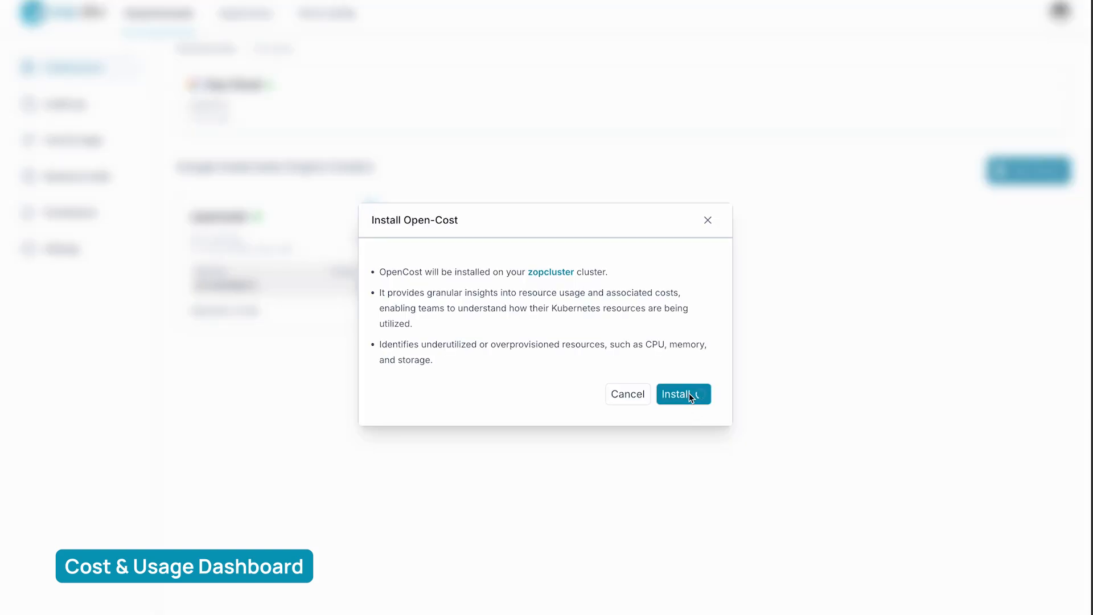
left_click(92, 139)
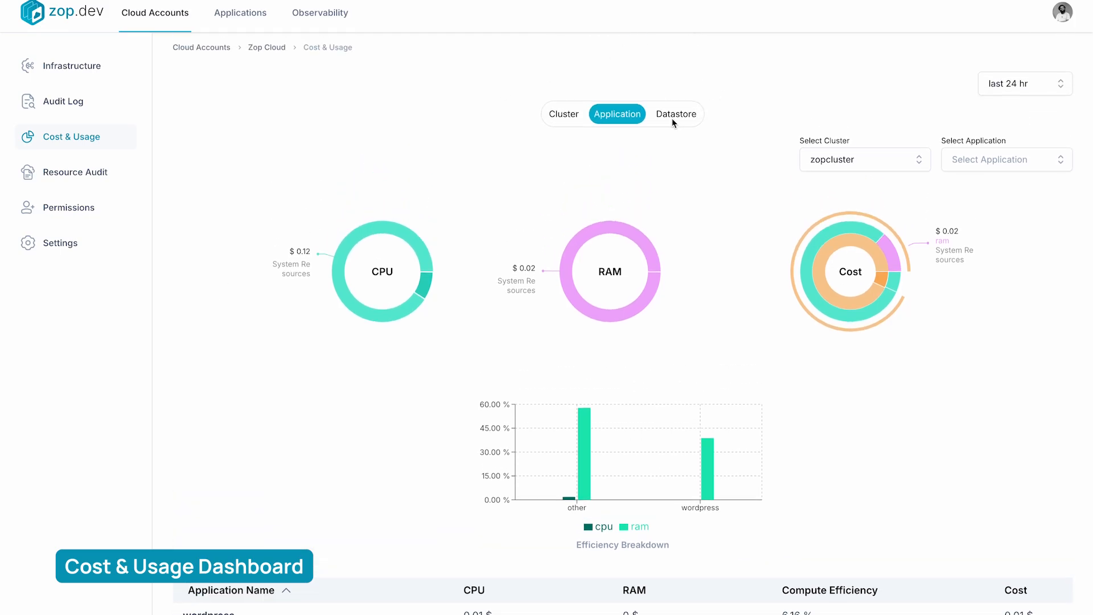
left_click(674, 119)
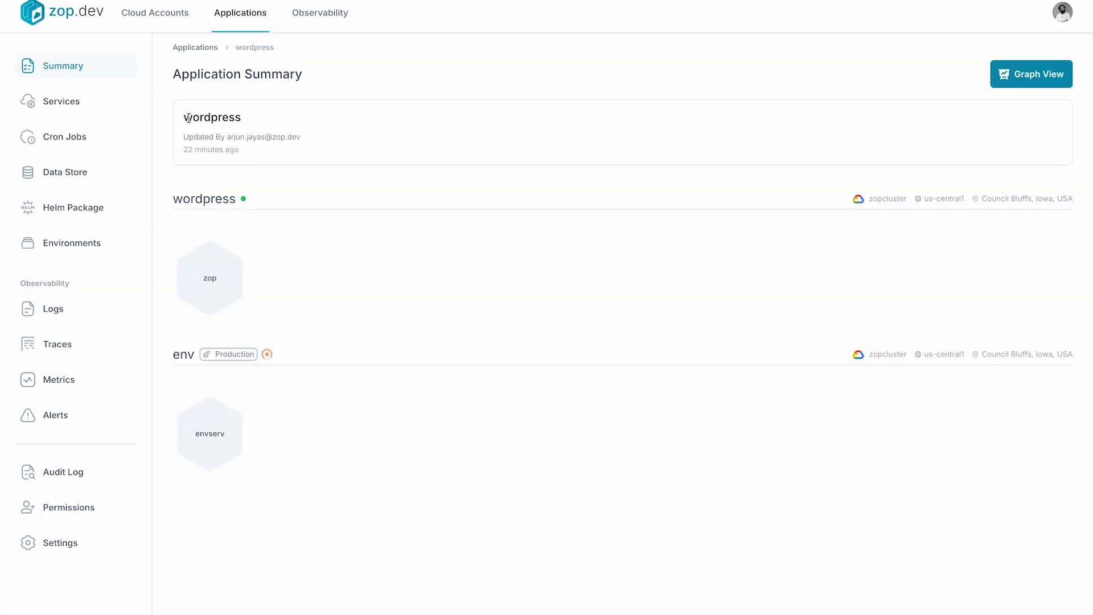
Add a cron job named cron1 with the schedule * * * * * to the wordpress environment
left_click(102, 144)
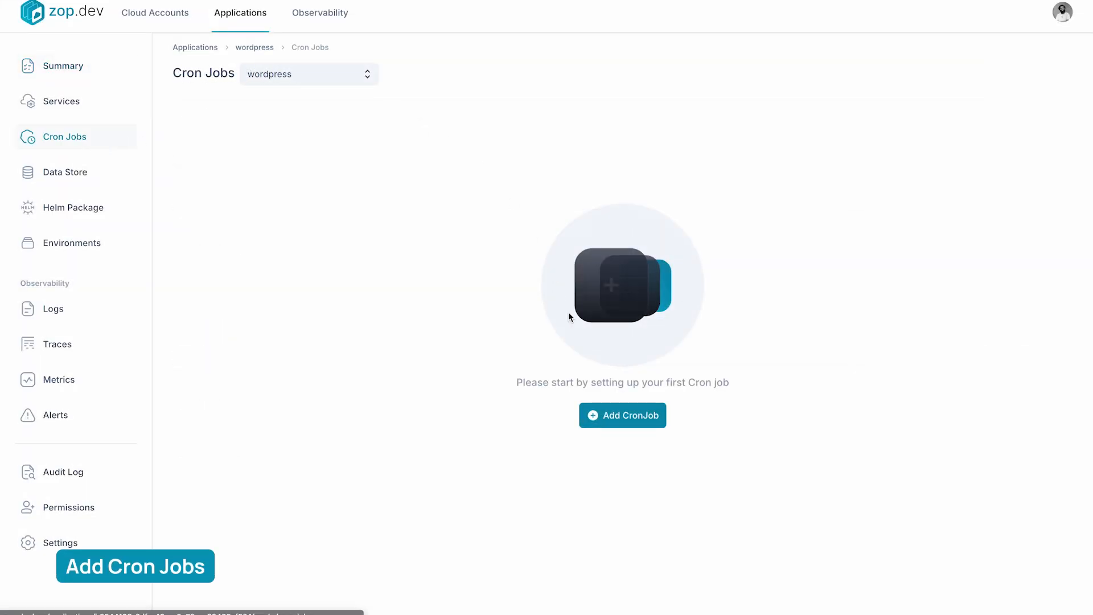
left_click(636, 416)
type("cron1")
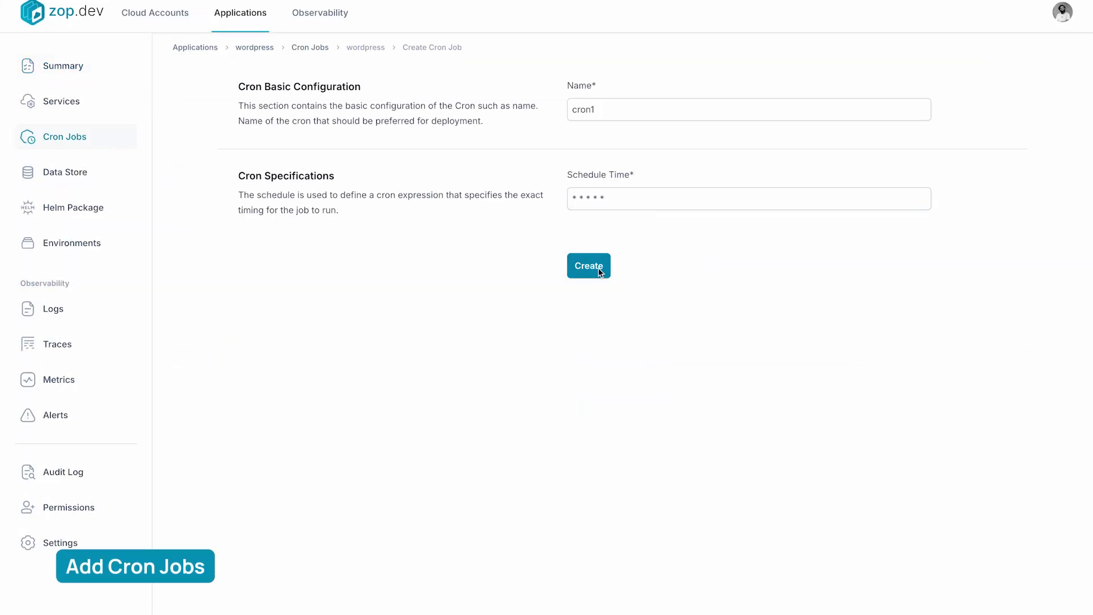
left_click(599, 271)
View the wordpress application's architecture as a graph from its summary
left_click(62, 66)
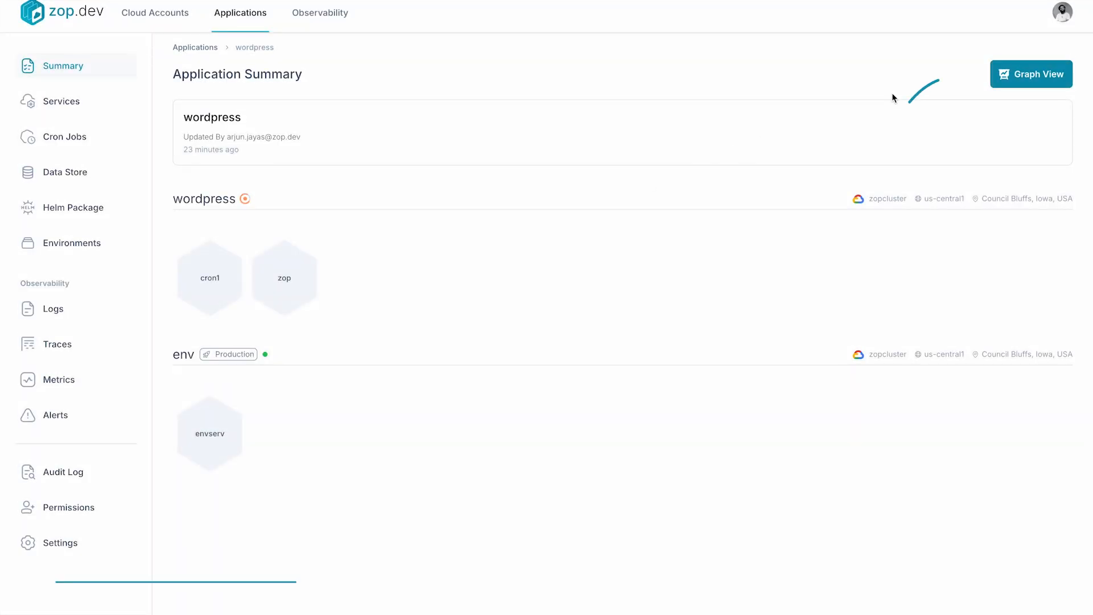
left_click(1007, 75)
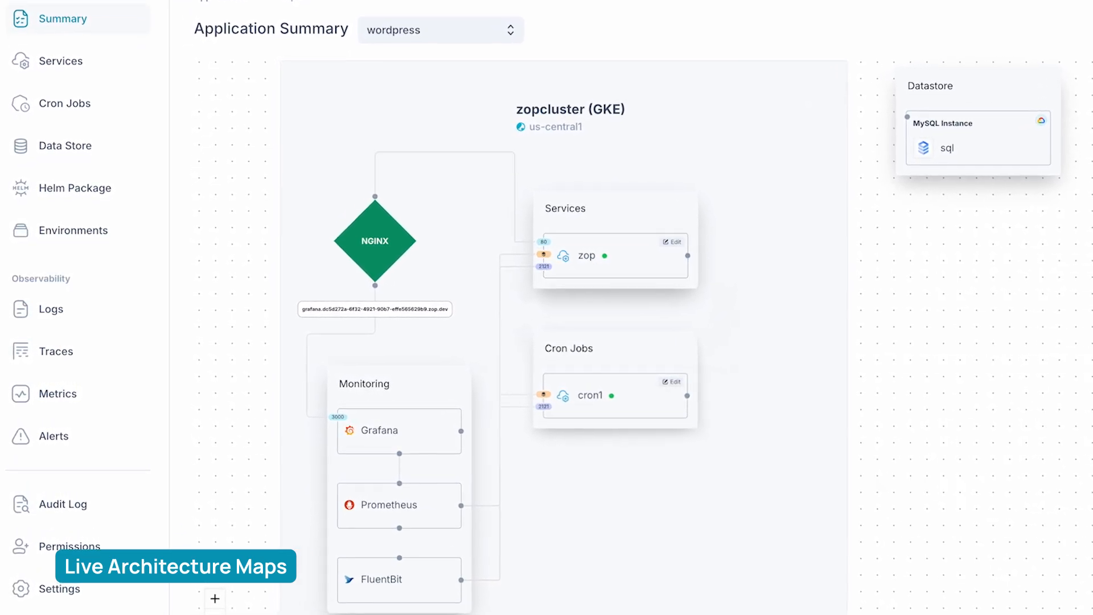
left_click(61, 68)
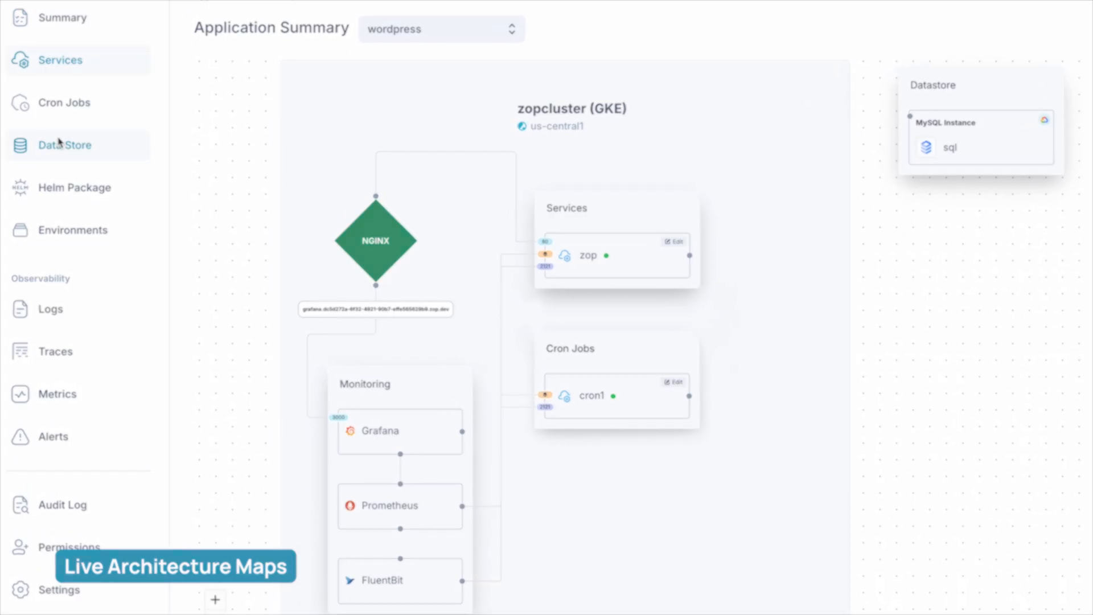
Attach the zop service to the MySQL instance with the database name db1
left_click(61, 143)
left_click(488, 282)
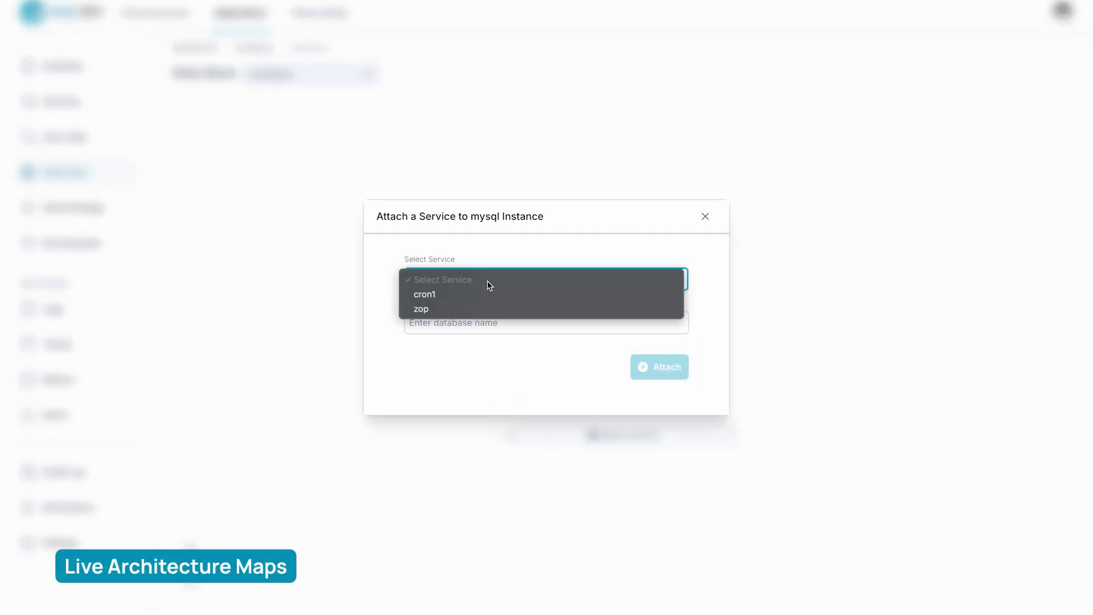
left_click(461, 308)
left_click(462, 316)
type("db1")
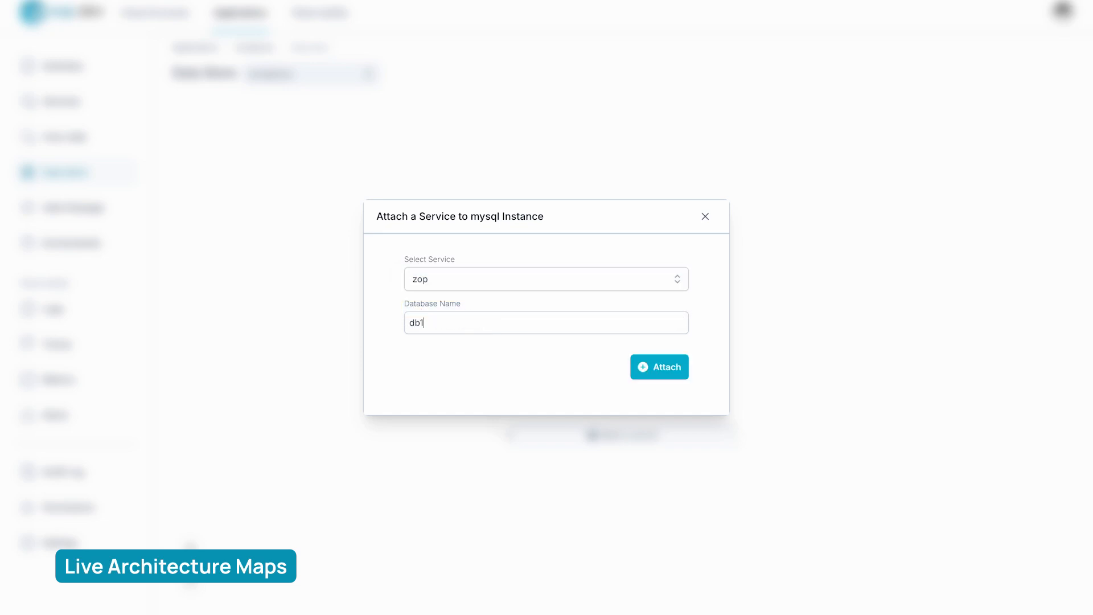
left_click(677, 370)
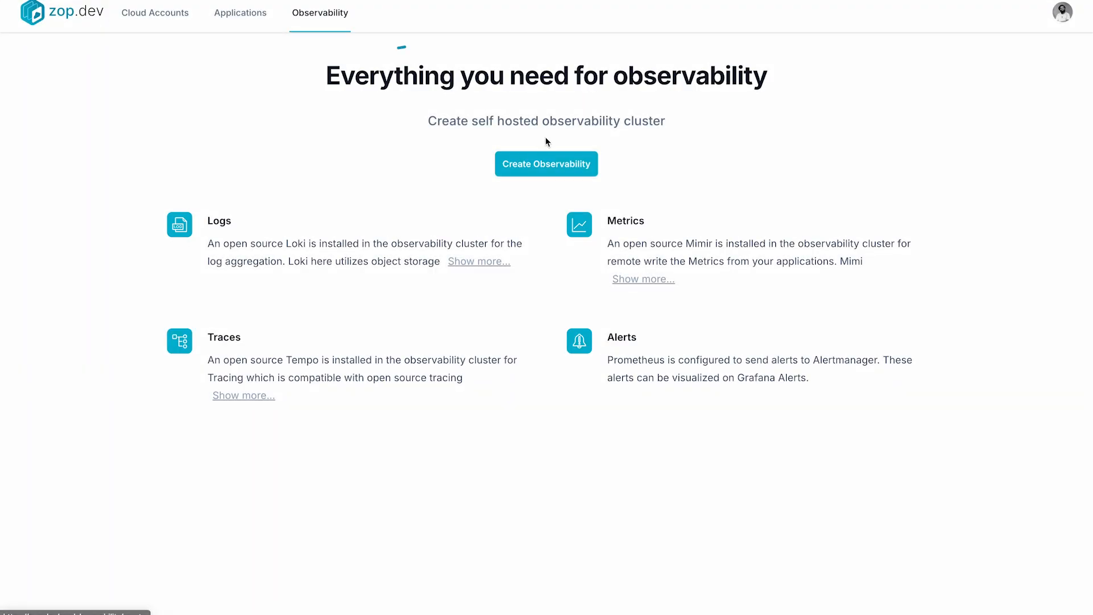
Create a Zop-managed observability setup on a new cluster with Zop Cloud as the provider
left_click(557, 166)
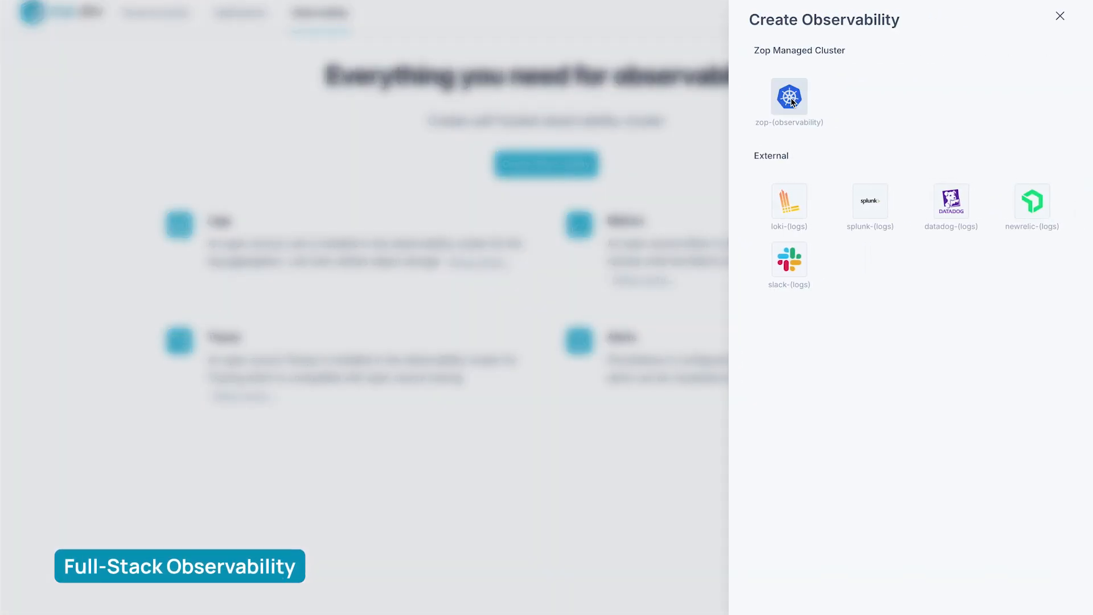
left_click(791, 101)
left_click(795, 120)
left_click(797, 166)
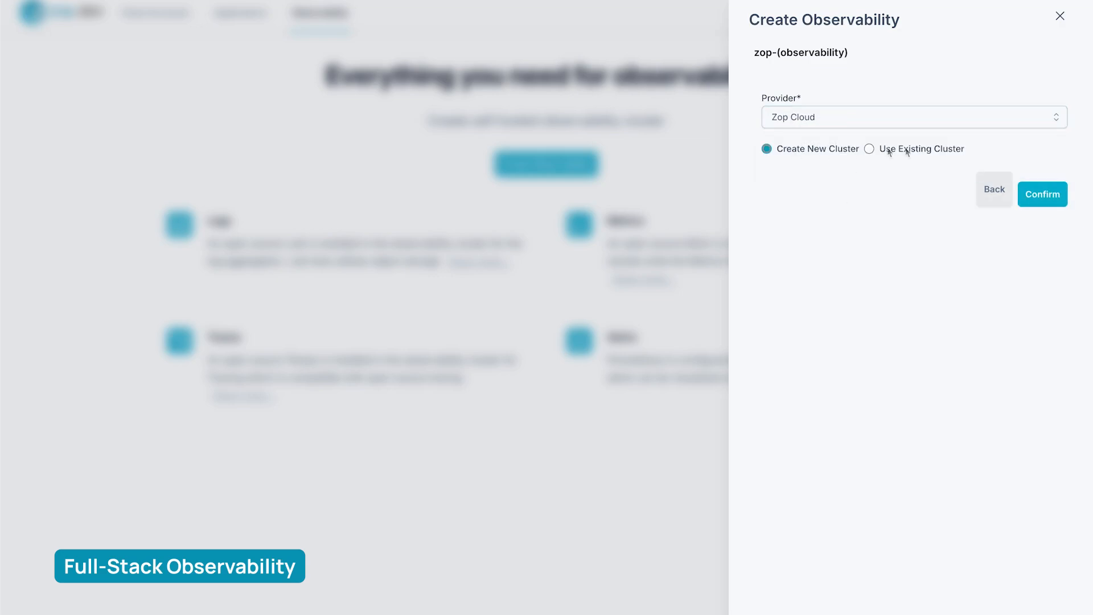
left_click(1059, 198)
Export the logs and traces of zopcluster to the observability destination
left_click_drag(293, 250, 790, 276)
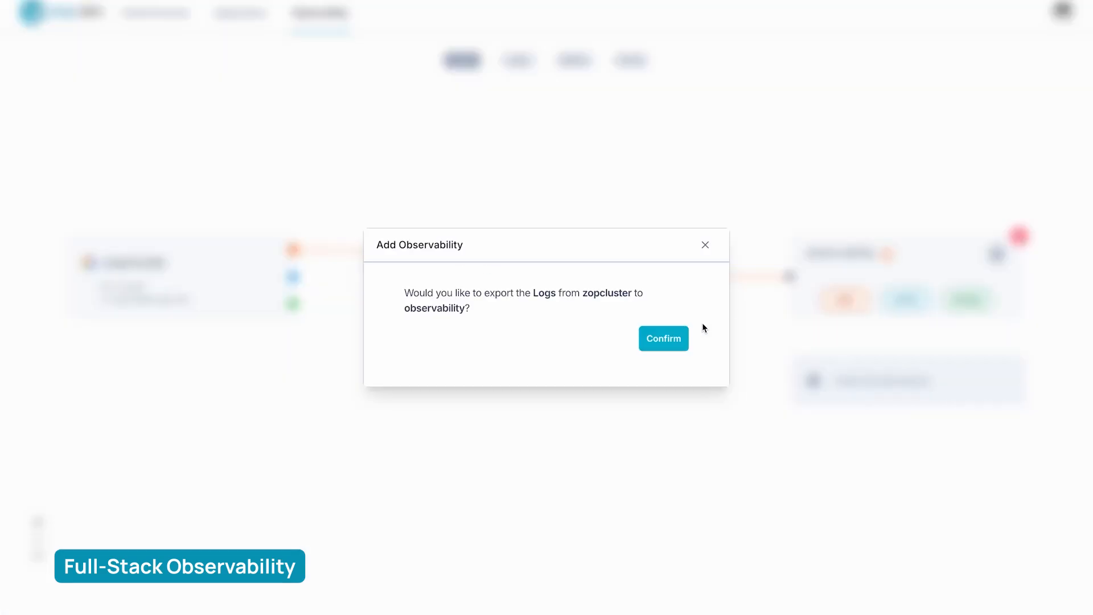
left_click(664, 337)
left_click_drag(294, 304, 790, 276)
left_click(664, 336)
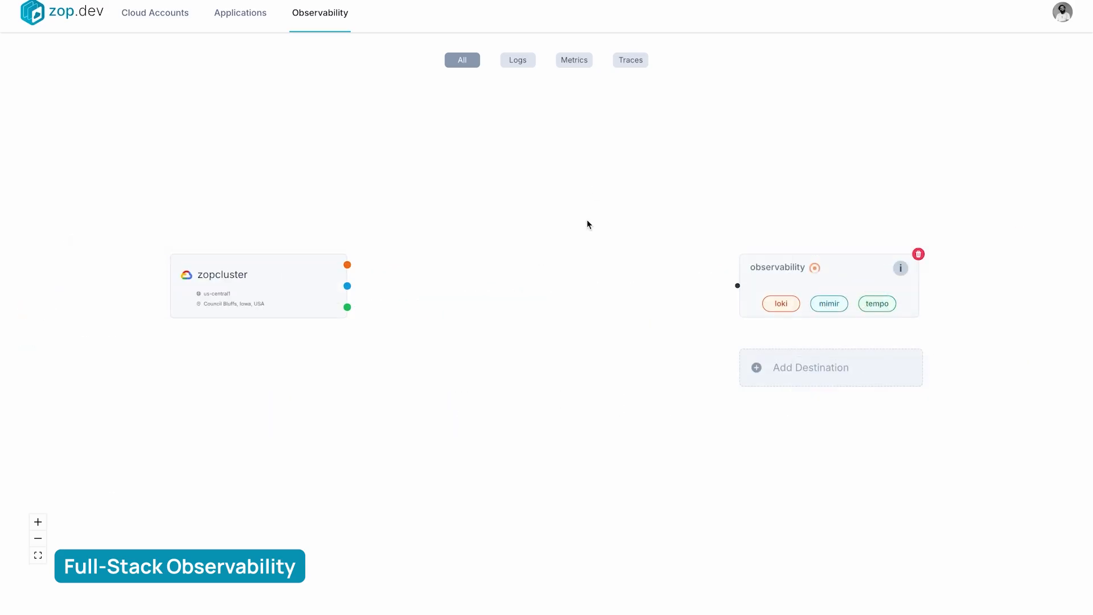
left_click(796, 380)
left_click(952, 200)
type("datadog")
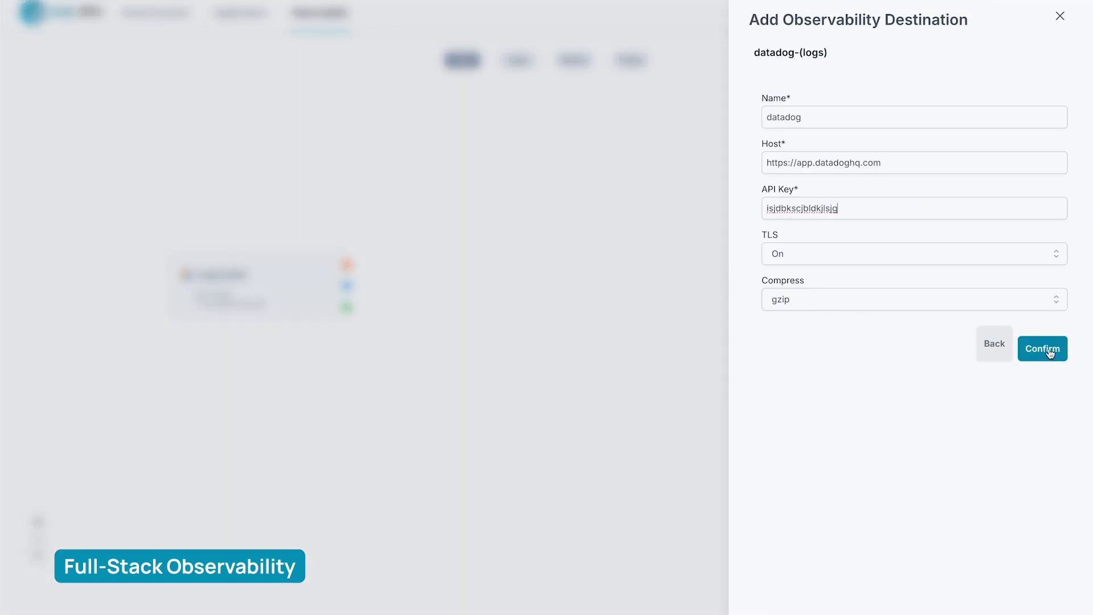
left_click(1043, 348)
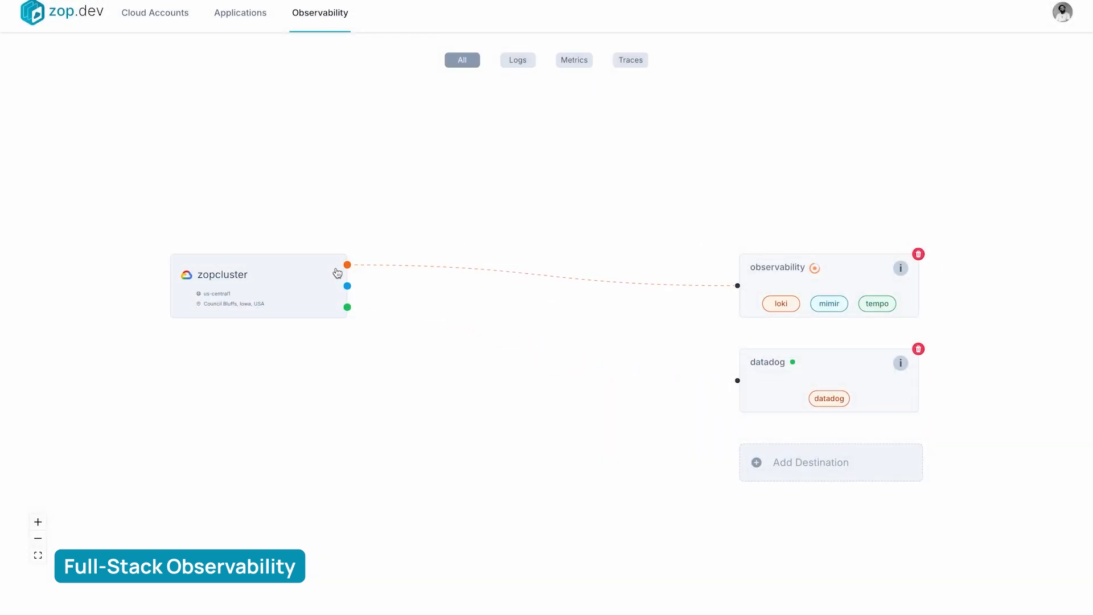
left_click_drag(347, 265, 738, 381)
left_click(674, 340)
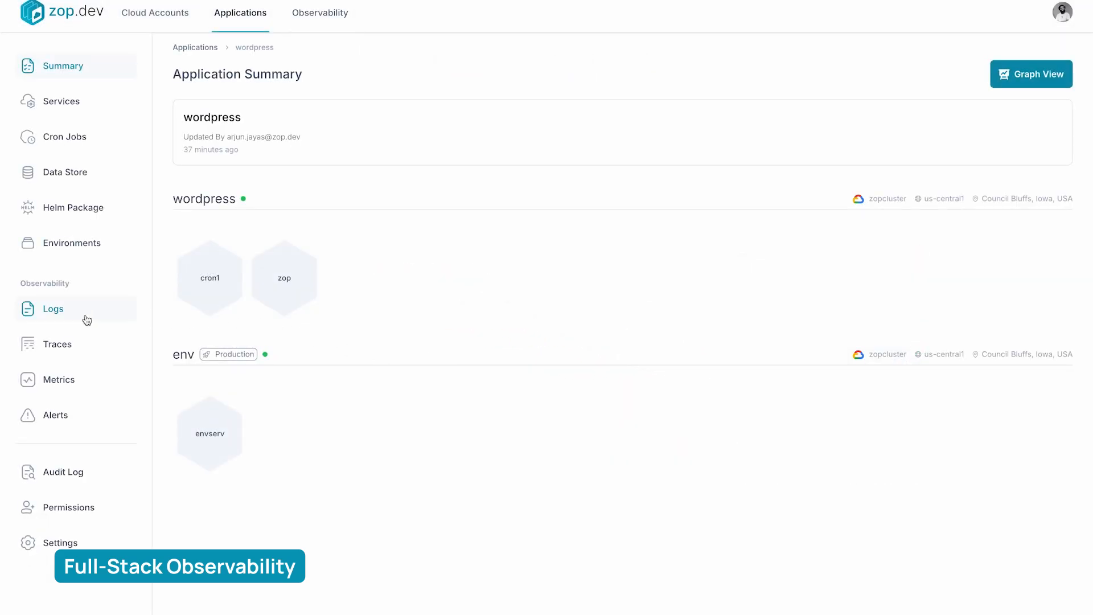
View the zop service's logs in the wordpress environment, including the full width of the log lines
left_click(87, 320)
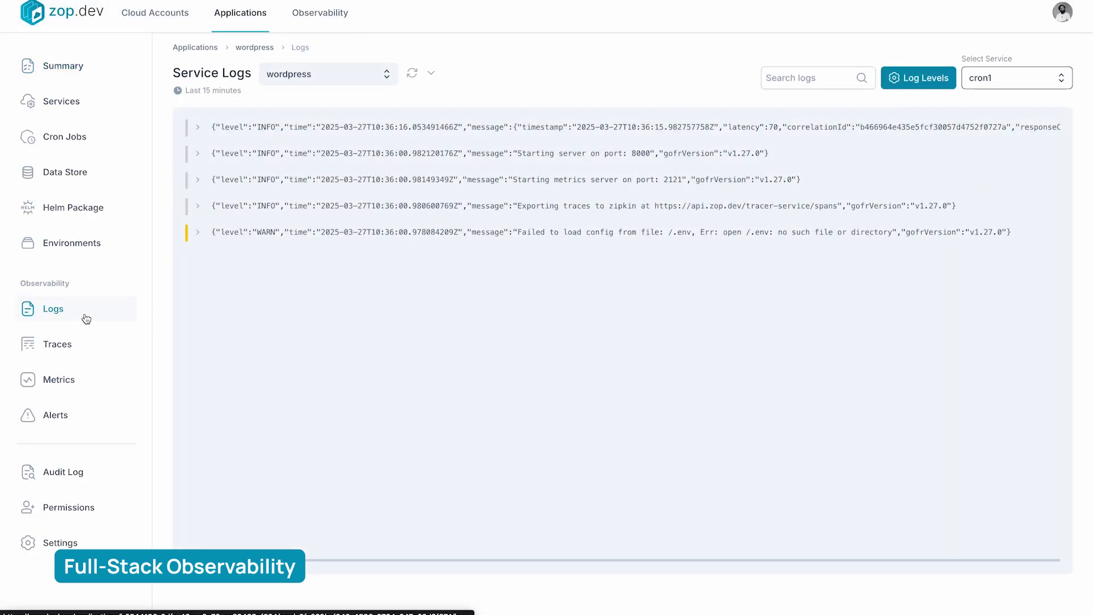
left_click(998, 77)
left_click(993, 128)
scroll(923, 274, "right", 3)
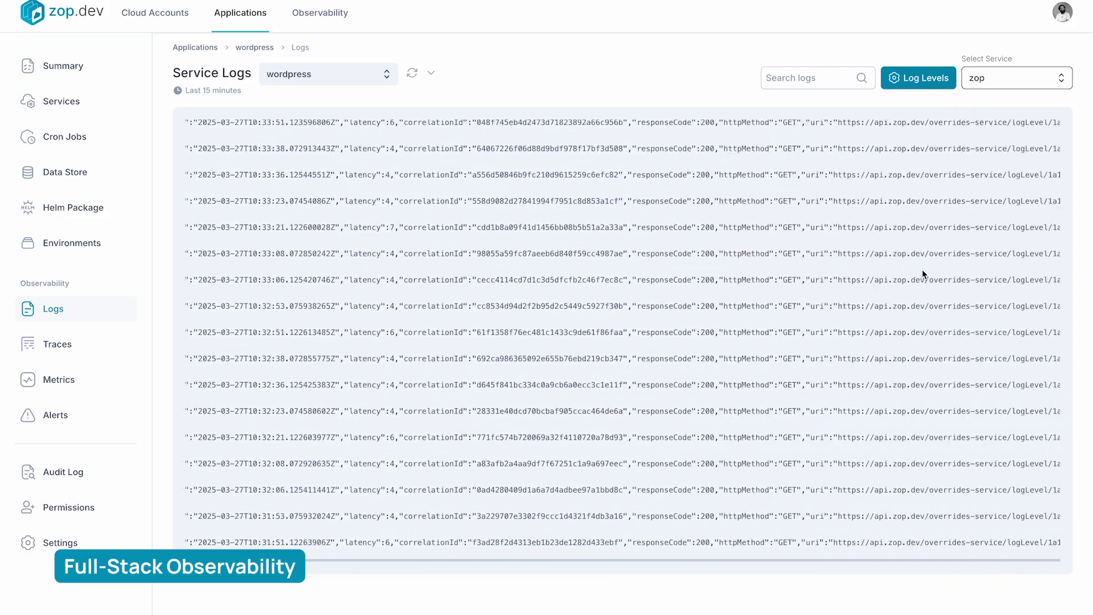
scroll(922, 273, "left", 3)
View the zop service's CPU, memory and network metrics in the wordpress environment
left_click(97, 381)
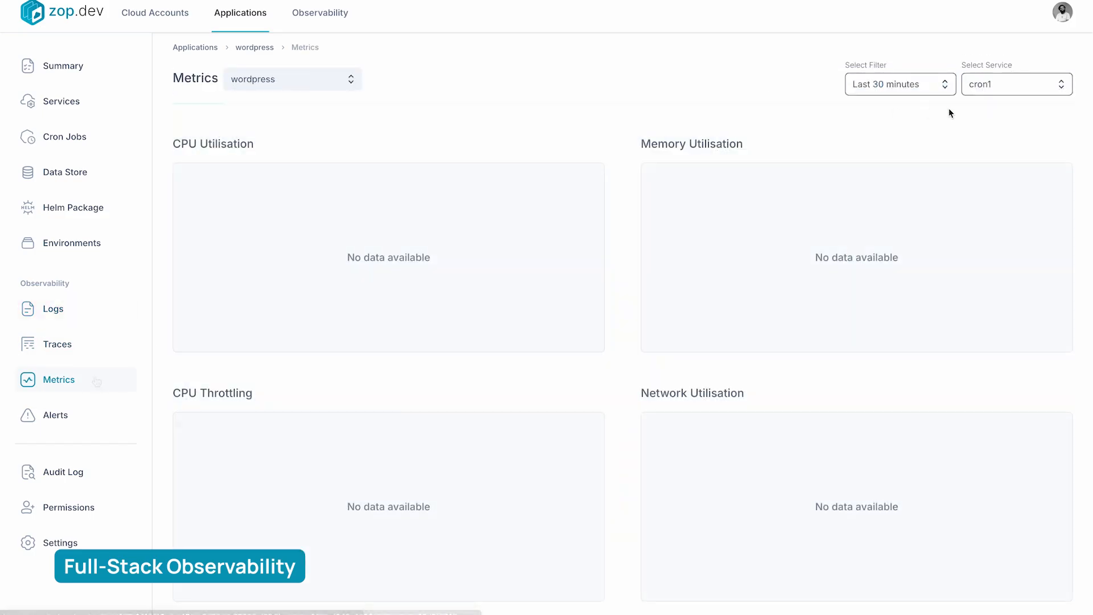
left_click(1017, 85)
left_click(991, 137)
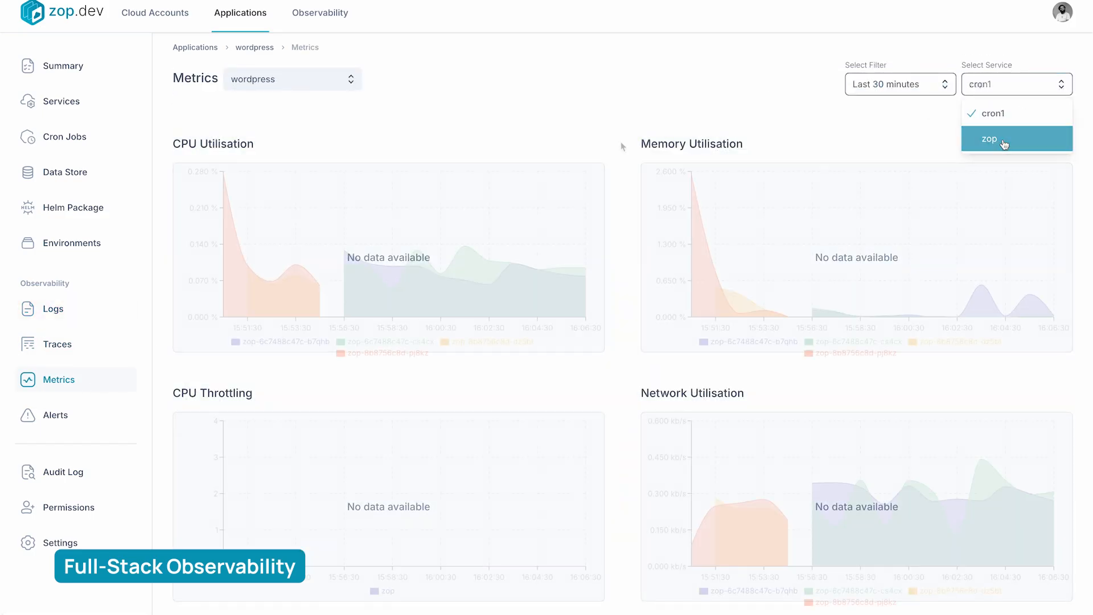
scroll(621, 144, "down", 3)
scroll(623, 295, "up", 4)
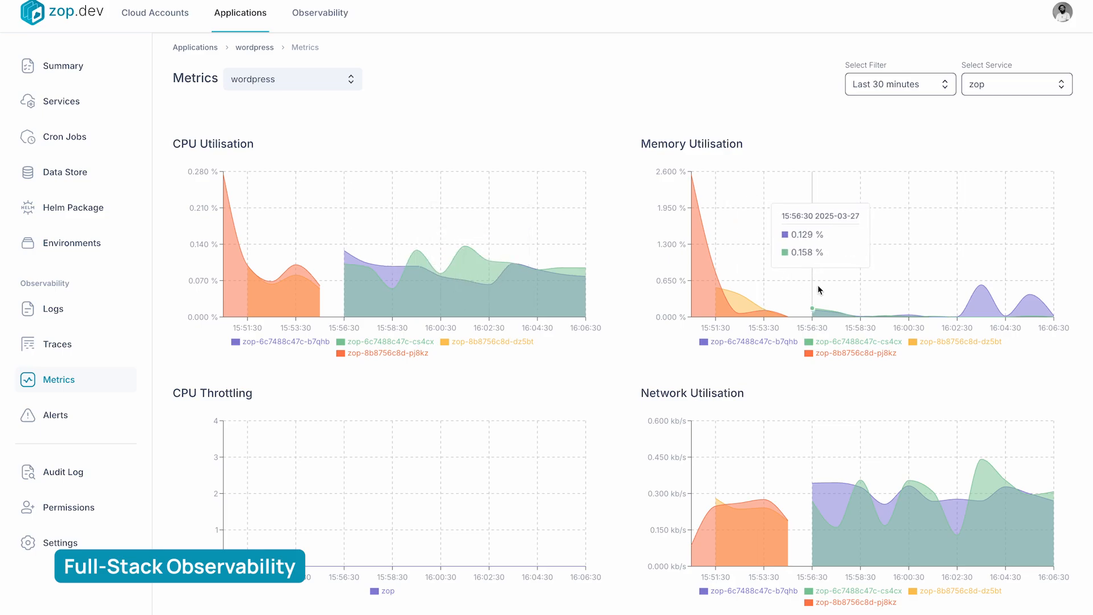
View the alert rules and thresholds of the zop service in the wordpress environment
left_click(56, 415)
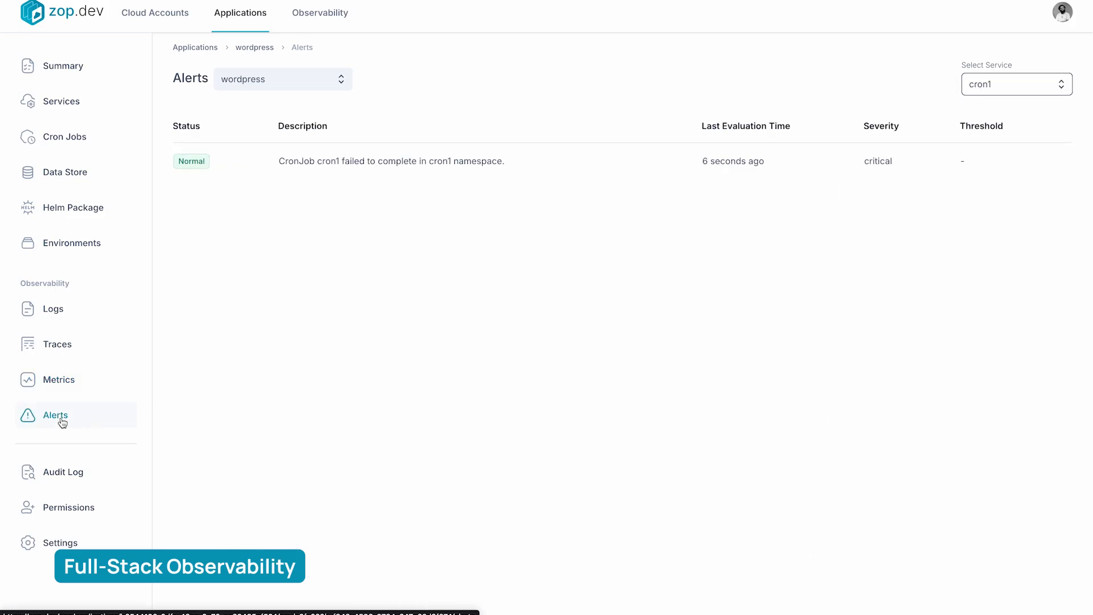
left_click(1002, 80)
left_click(986, 136)
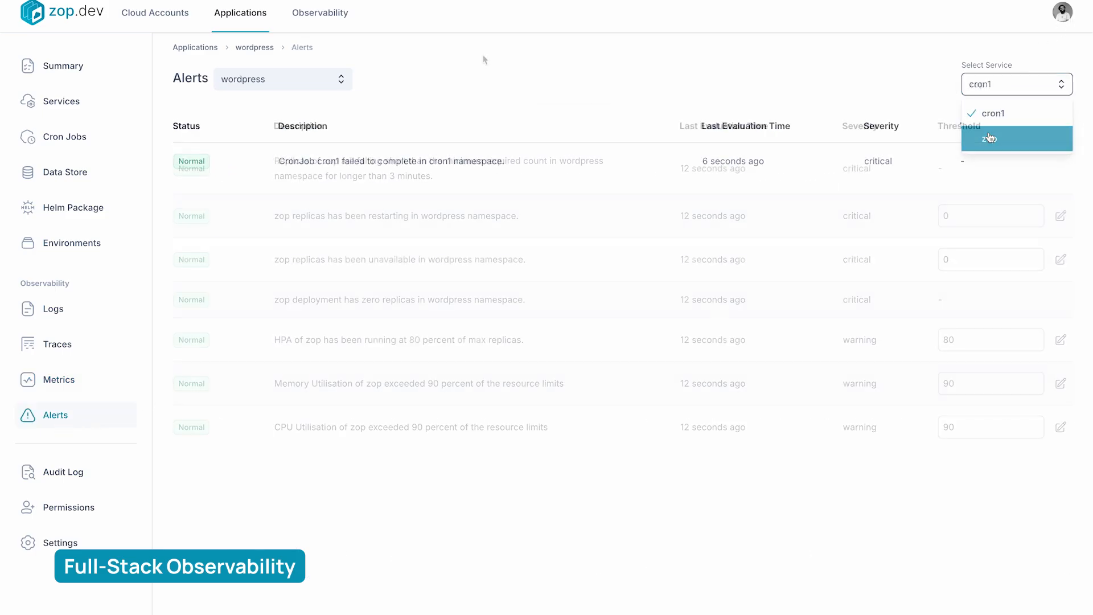
Inspect the http.headers and http.getconn traces of the zop service, including their spans, annotations and tags
left_click(56, 352)
left_click(848, 76)
left_click(840, 124)
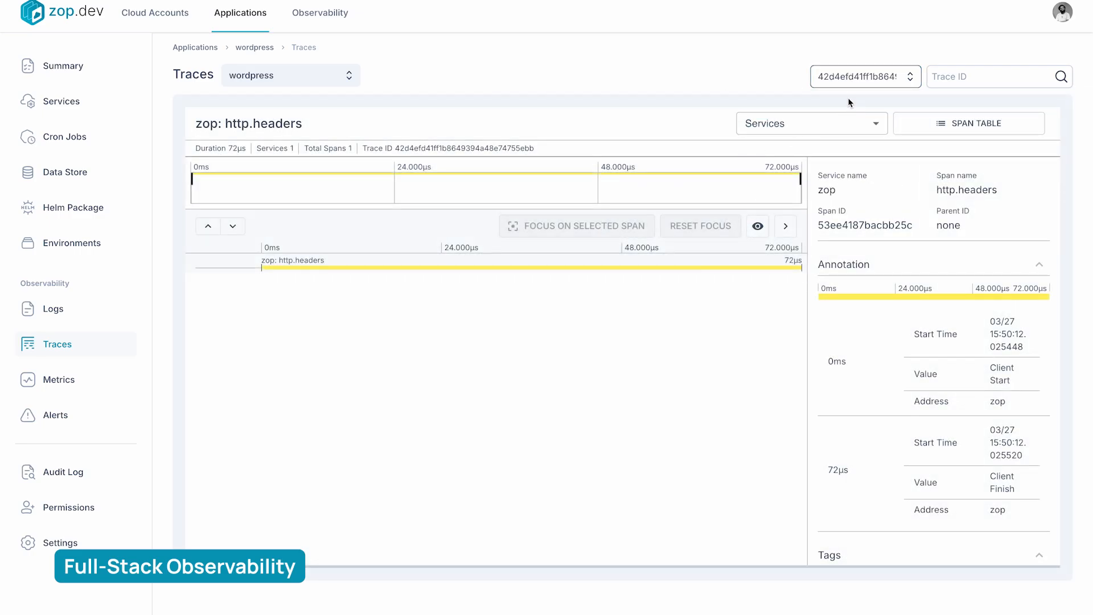
left_click(845, 76)
left_click(837, 105)
scroll(744, 412, "down", 3)
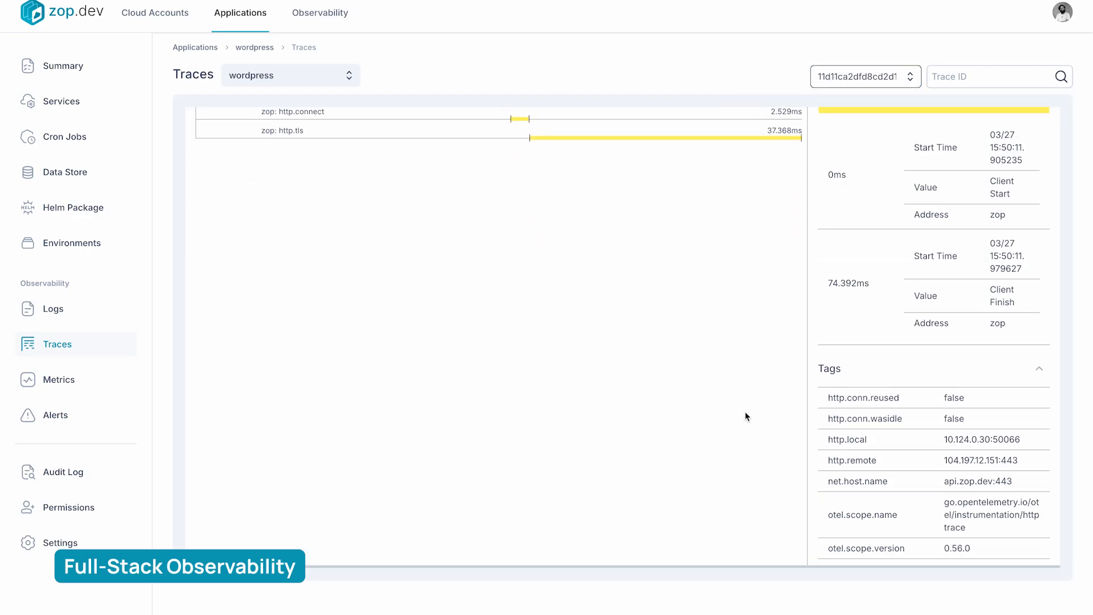
scroll(745, 411, "up", 5)
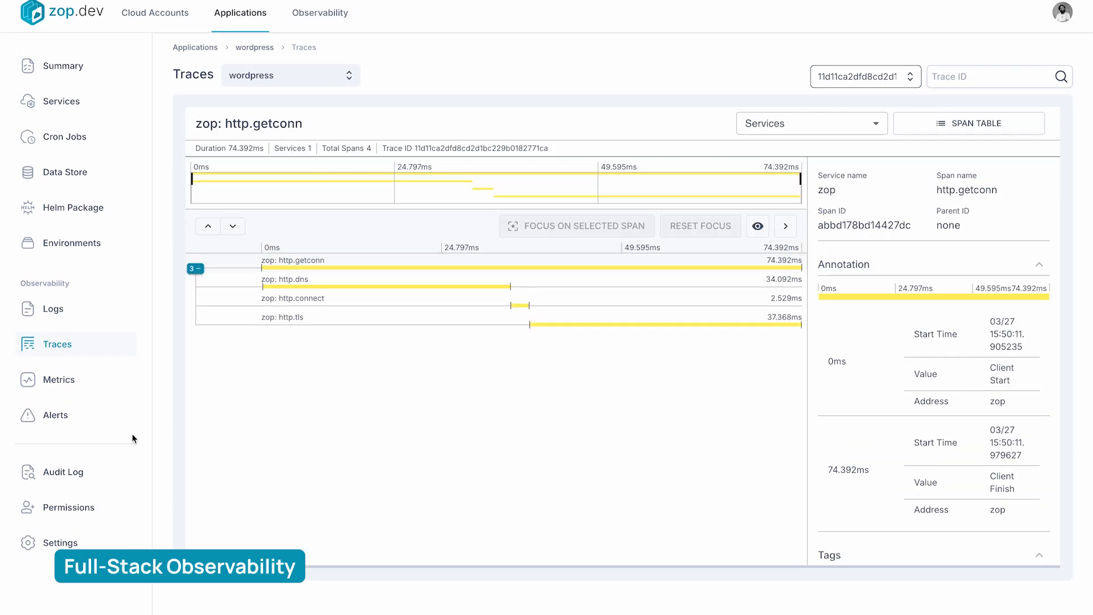
Add a Google Chat alert destination titled alert to the wordpress environment, pasting the webhook URL, and save it
left_click(472, 160)
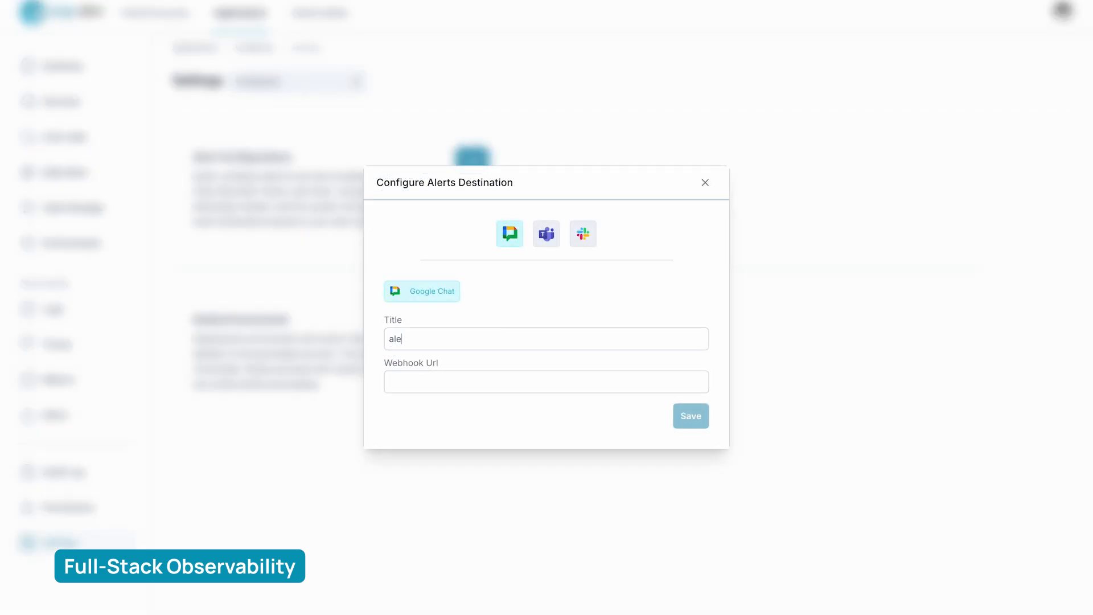
key("ctrl+v")
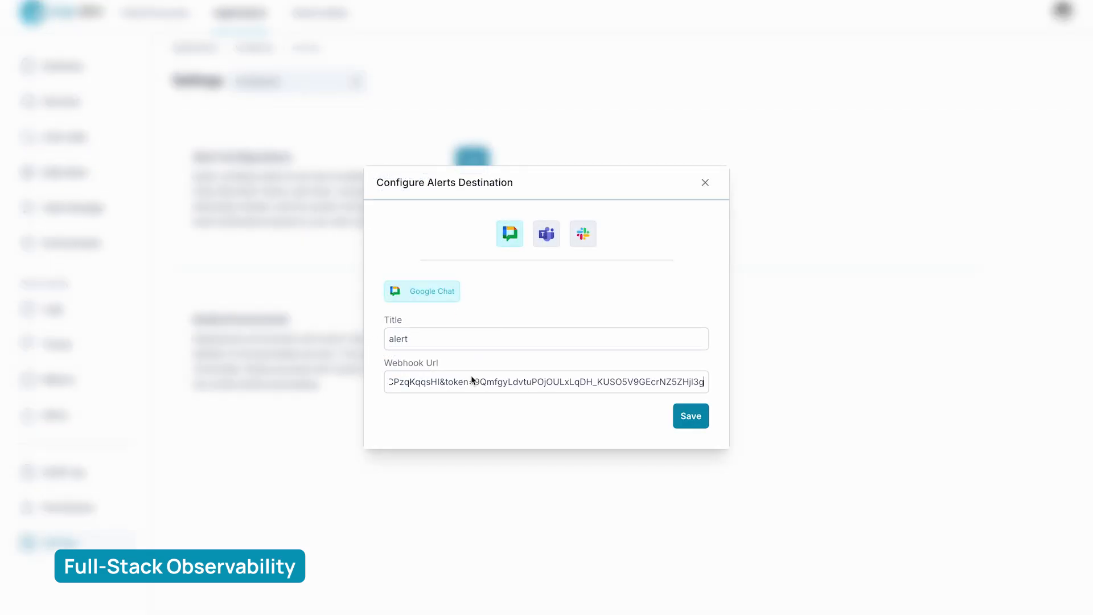
left_click(699, 422)
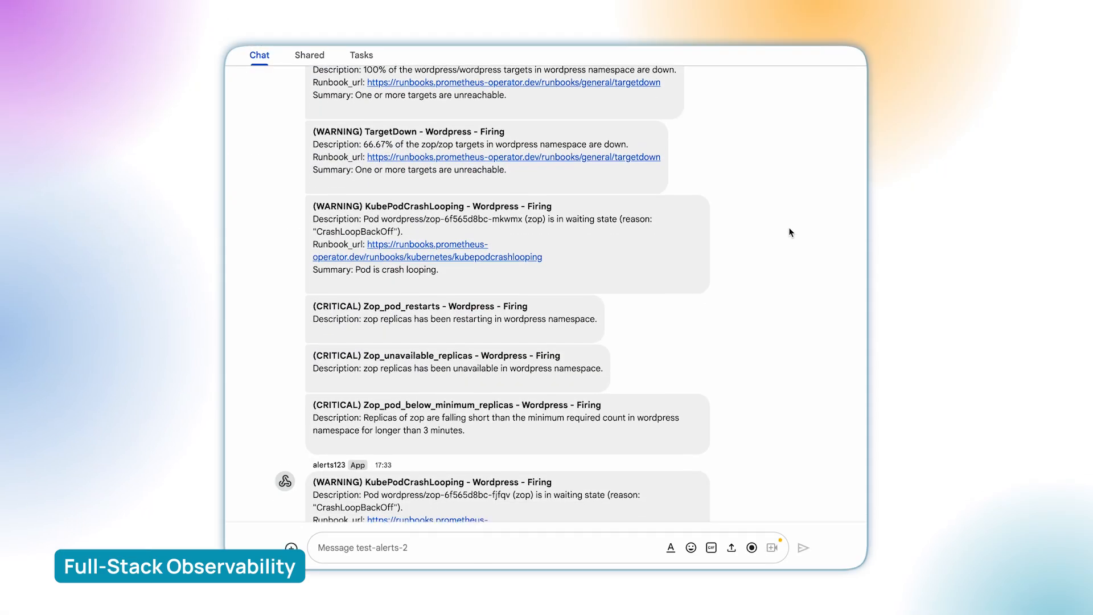
Read through the Wordpress alert messages delivered to the test-alerts-2 space in Google Chat
scroll(791, 231, "down", 3)
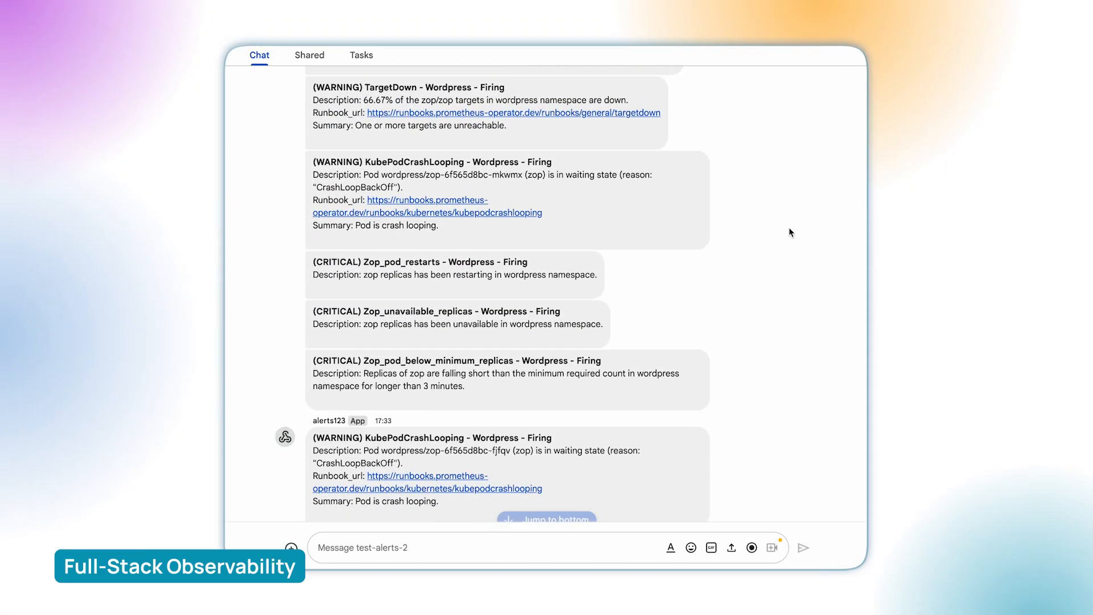
scroll(791, 231, "down", 3)
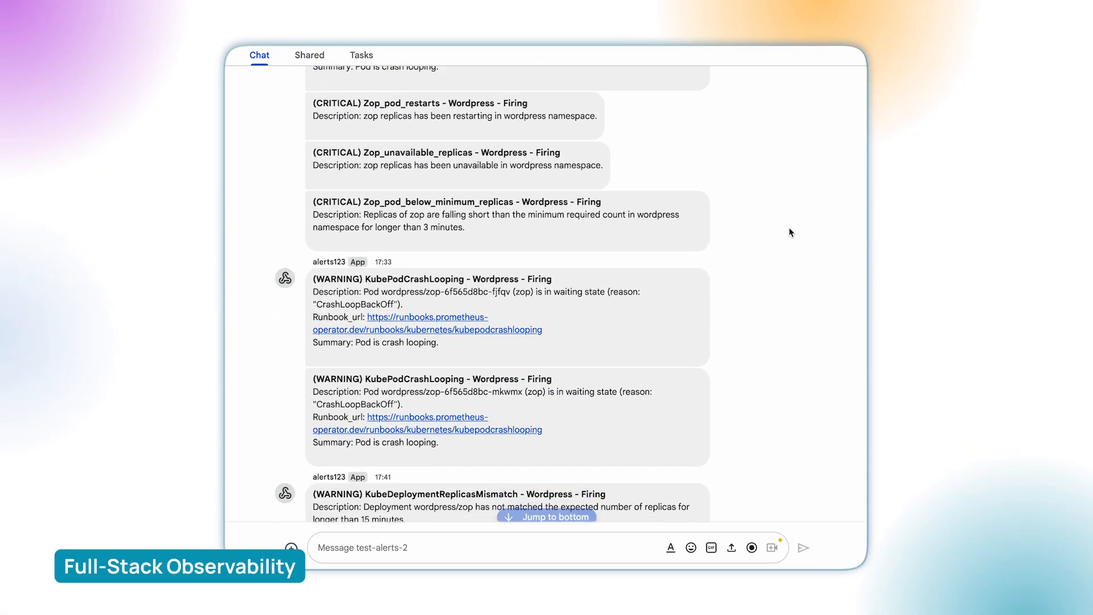
scroll(790, 232, "down", 7)
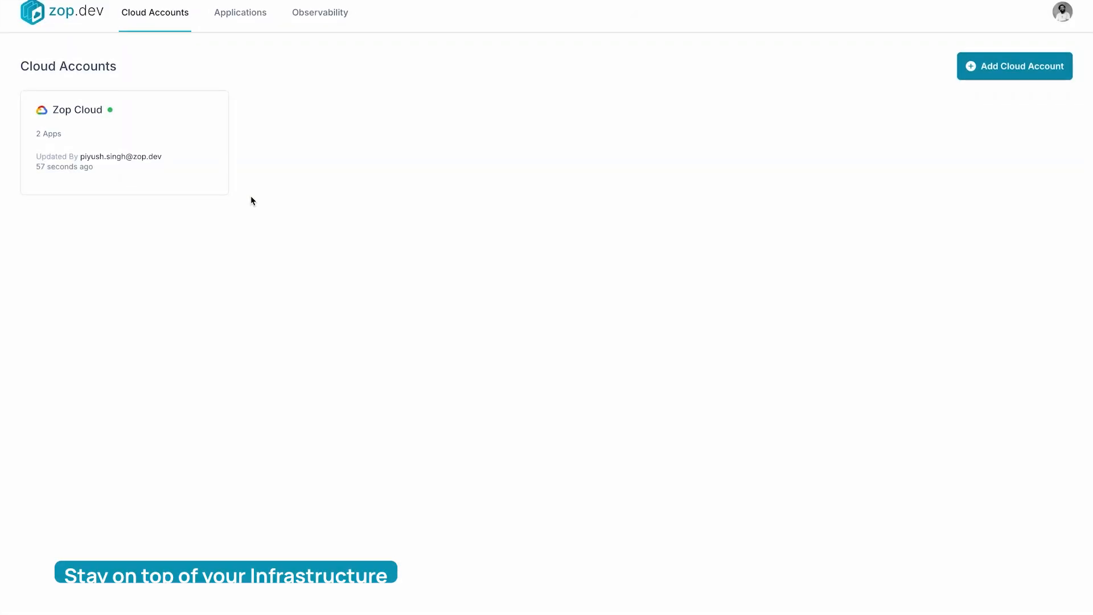
Set zopcluster's node configuration to 2 minimum and 4 maximum nodes, save it and check the cluster's update status
left_click(176, 147)
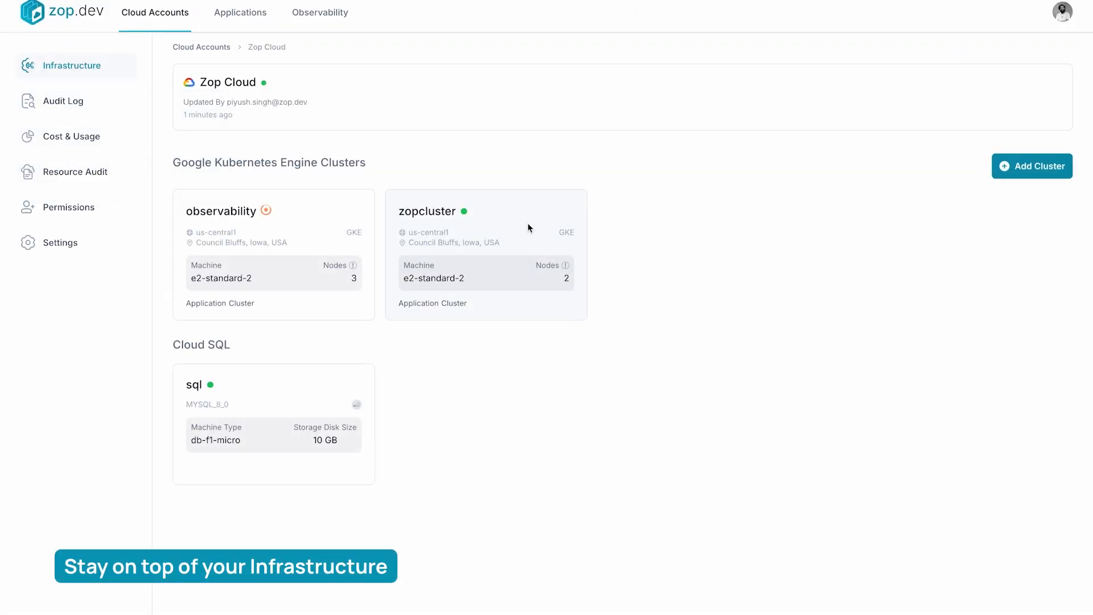
left_click(529, 227)
left_click(786, 392)
scroll(805, 476, "down", 5)
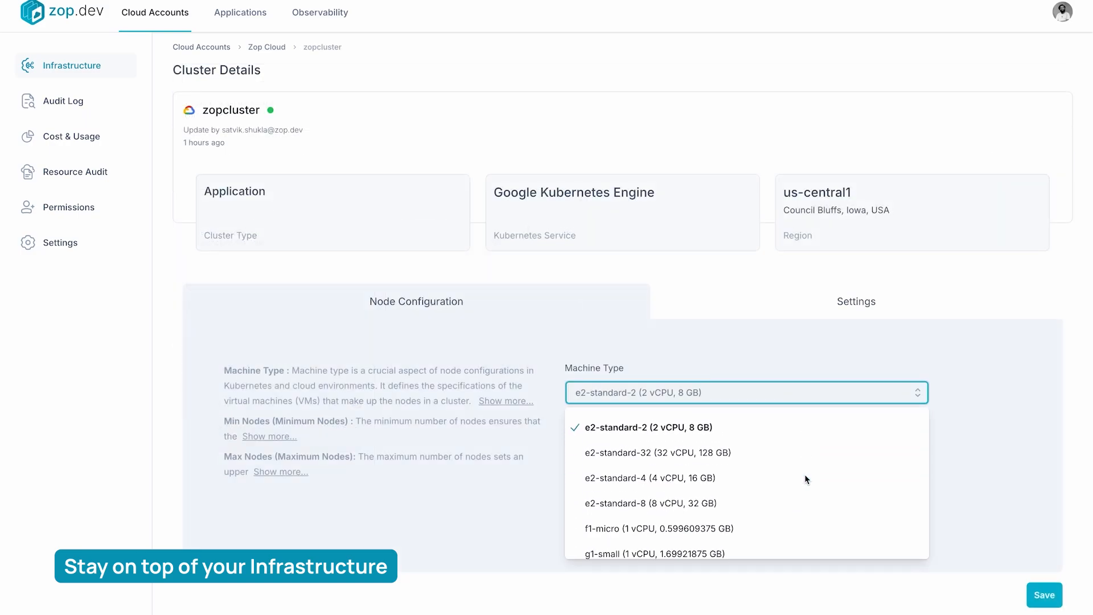
scroll(805, 474, "down", 3)
left_click(1000, 413)
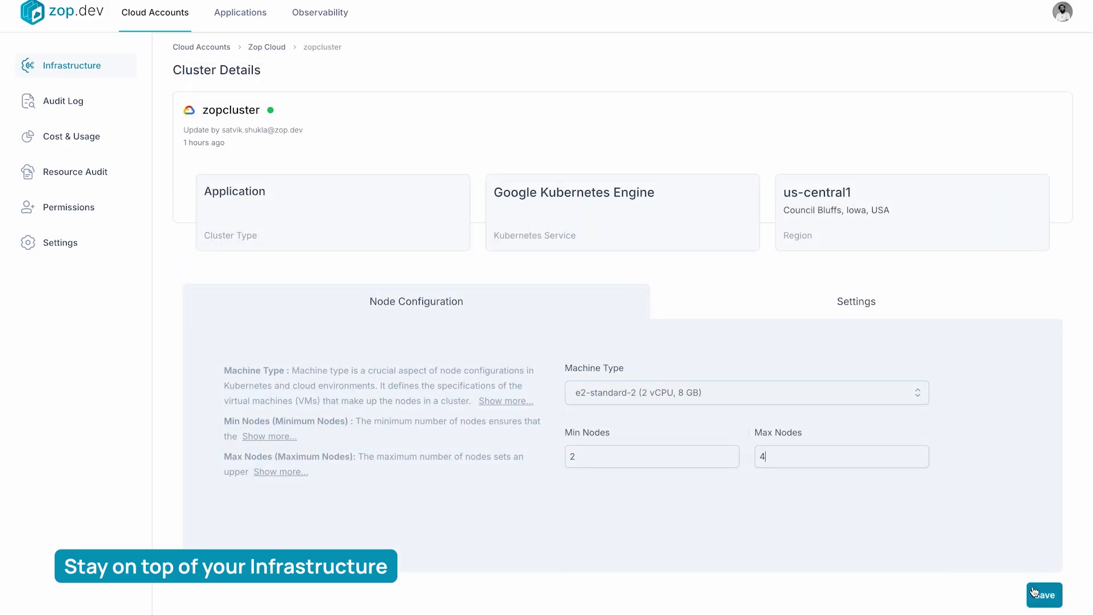
mouse_move(462, 215)
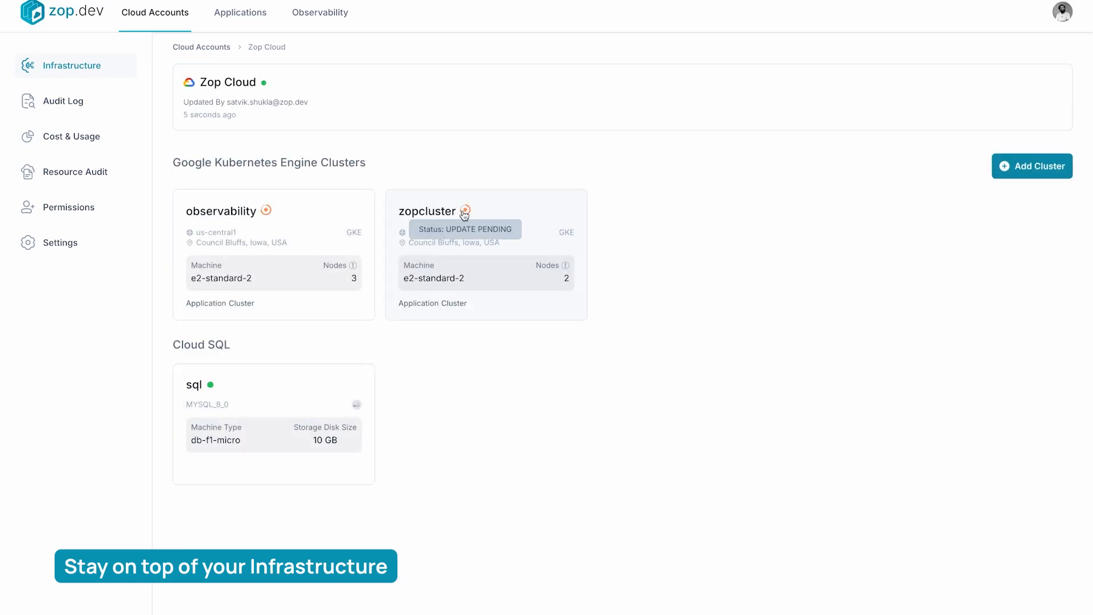
Open the configuration of the sql datastore and review its available machine types
left_click(305, 401)
left_click(855, 370)
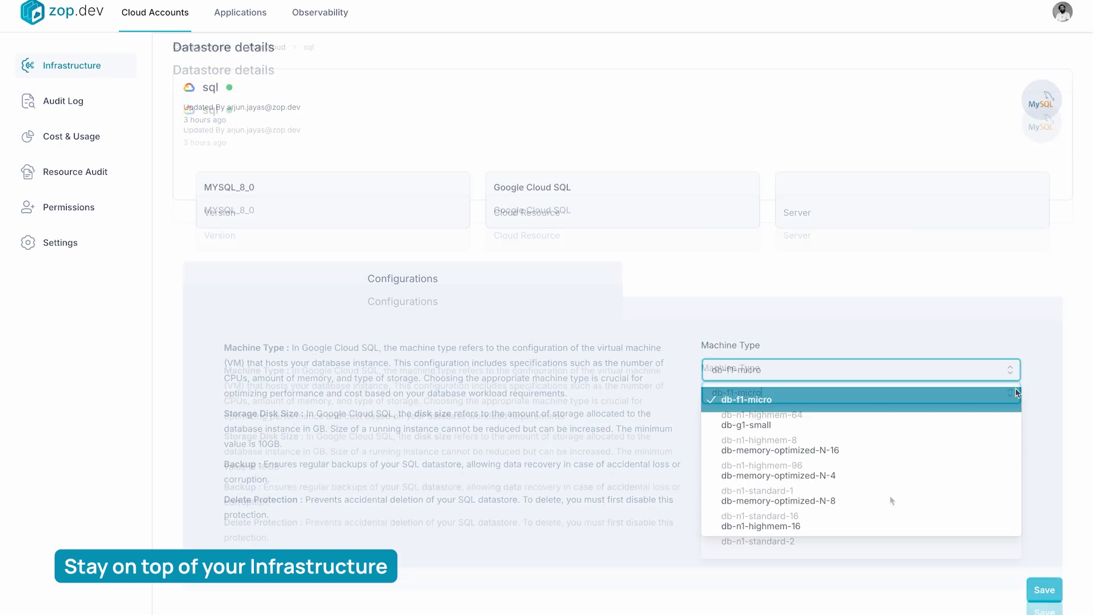
left_click(1014, 378)
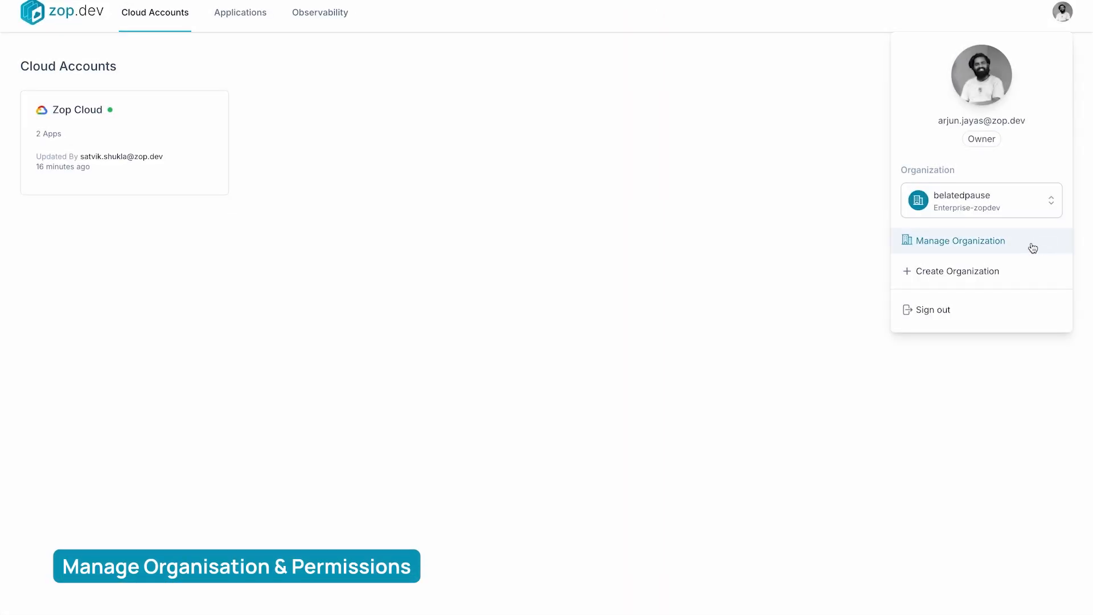
Change one organisation viewer's role to Editor and another viewer's role to Admin
left_click(1032, 246)
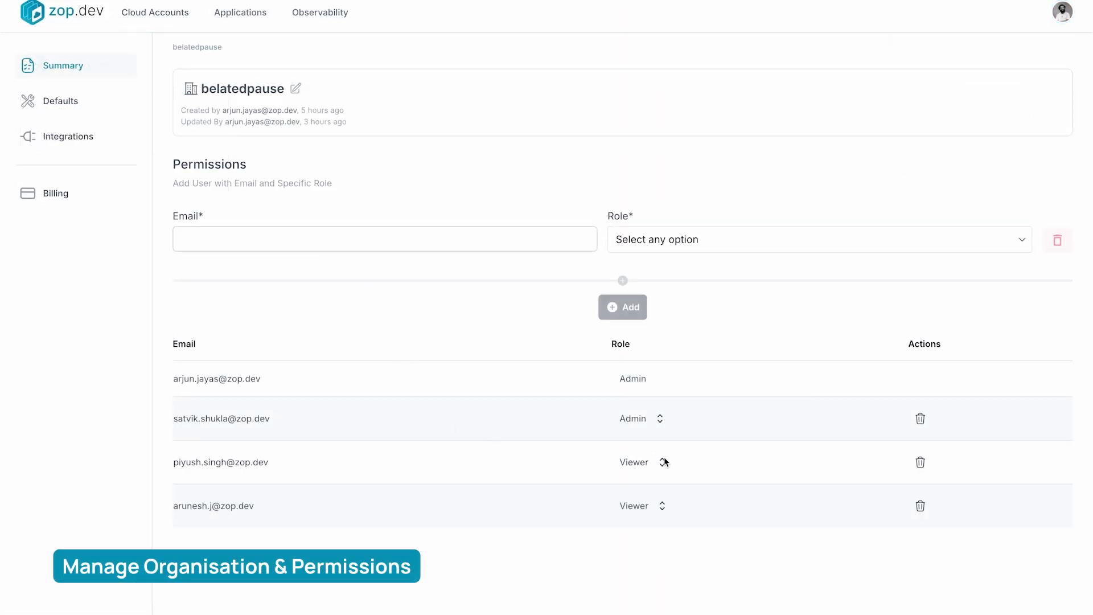
left_click(663, 510)
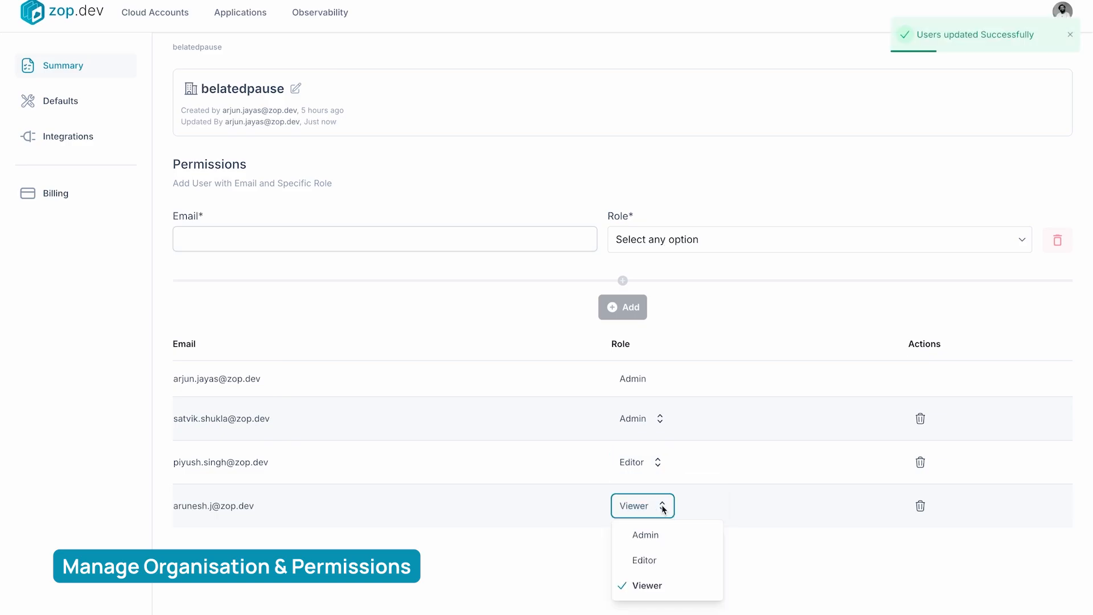
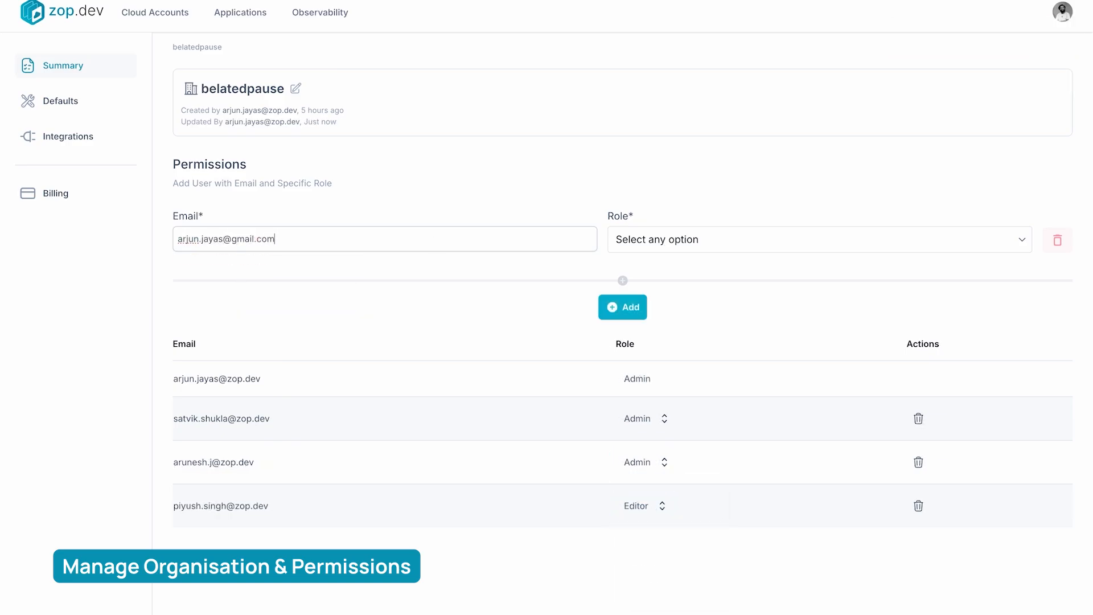
Add a new user to the organisation by e-mail address with the Viewer role
left_click(740, 239)
left_click(655, 273)
left_click(622, 307)
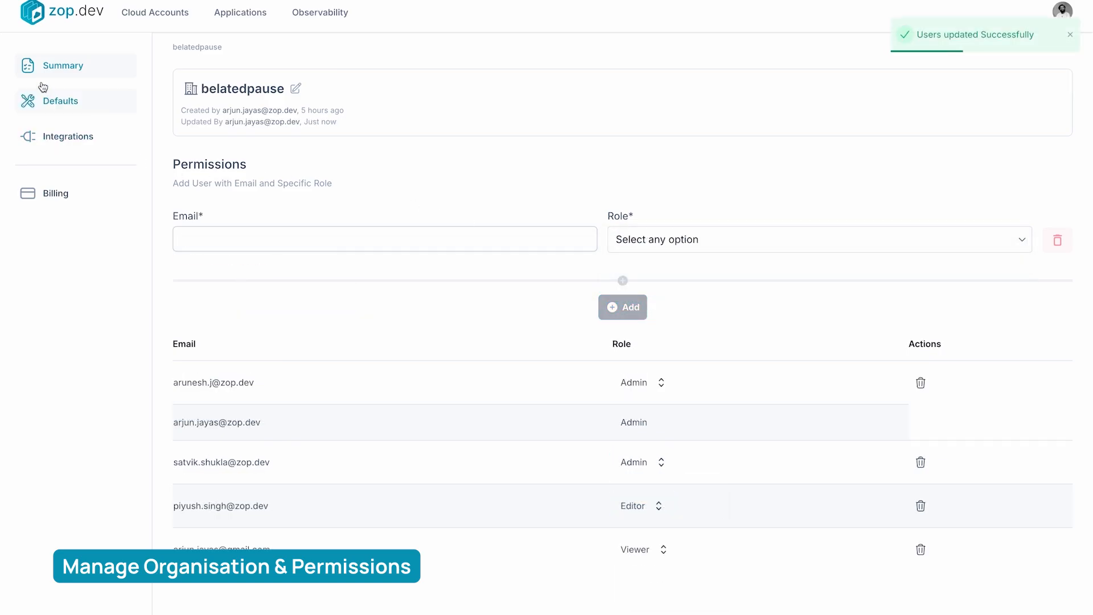
Review the organisation's GCP default values for clusters, applications and services, and switch the provider to AWS
left_click(49, 100)
scroll(285, 270, "down", 6)
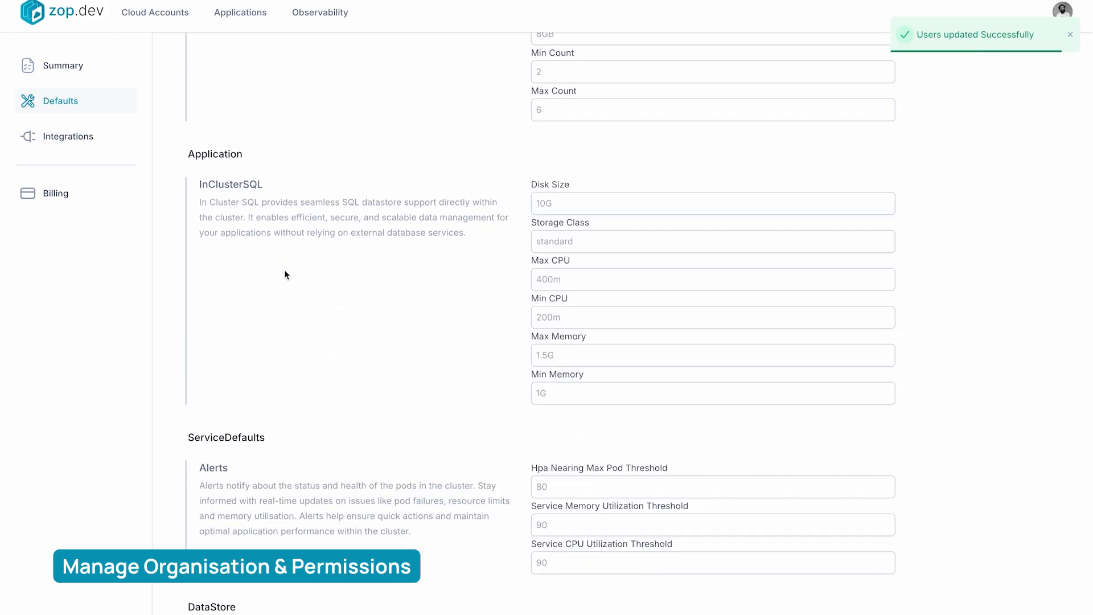
scroll(285, 269, "down", 5)
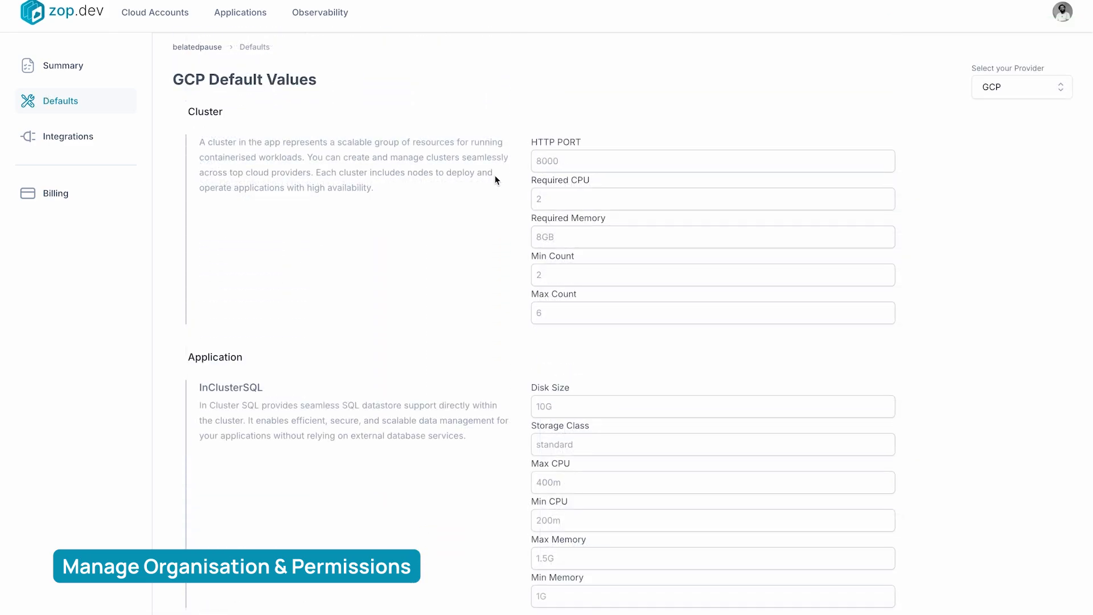
left_click(1040, 91)
left_click(1030, 142)
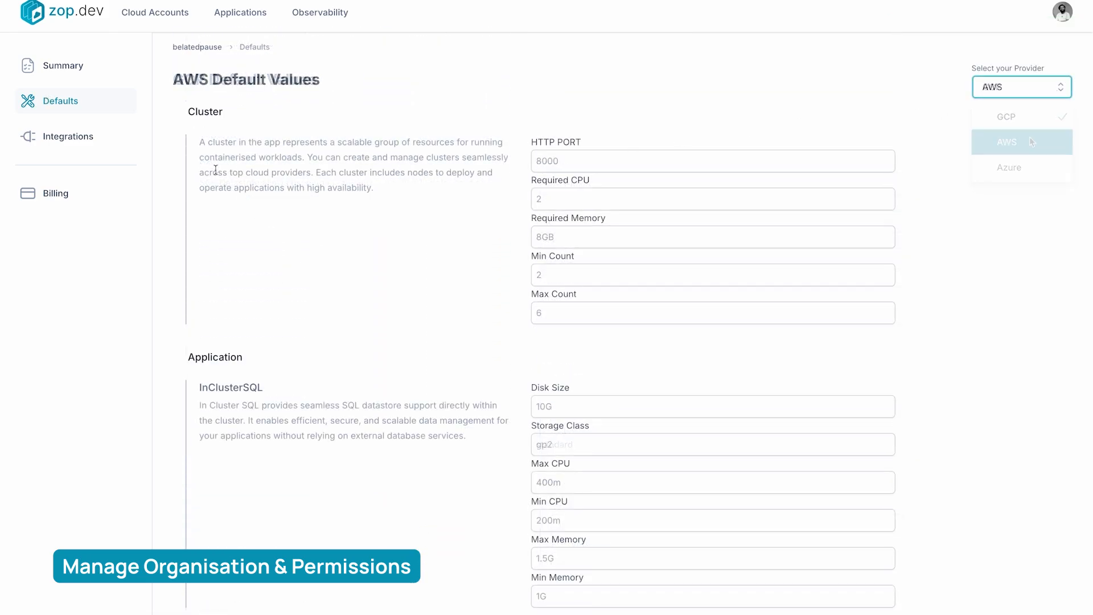
Connect the organisation to GitHub and view its connected GitLab organisations
left_click(114, 140)
left_click(803, 140)
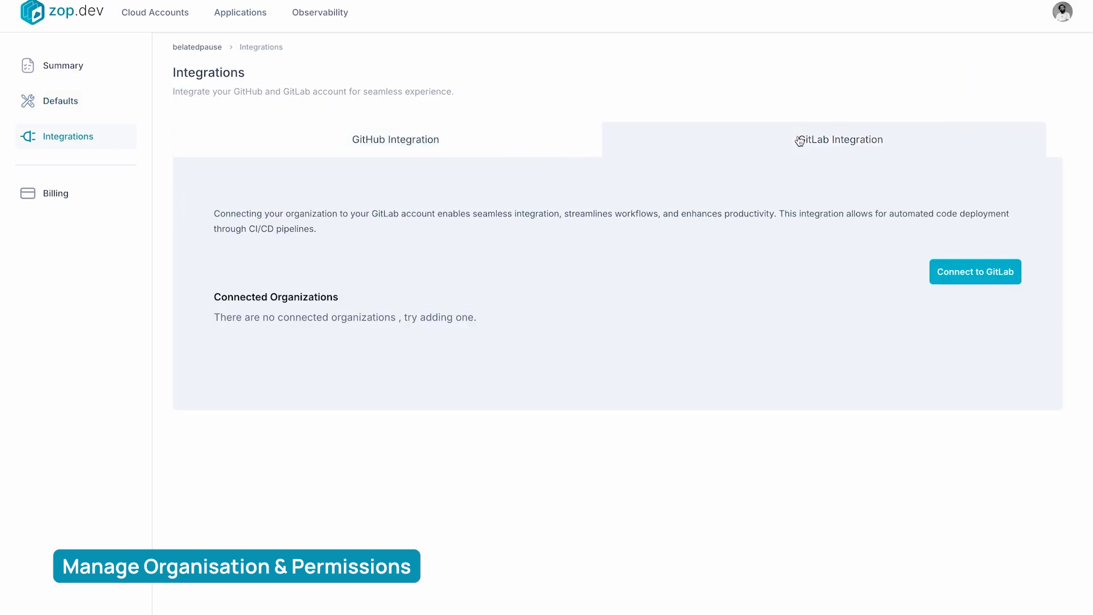
left_click(547, 150)
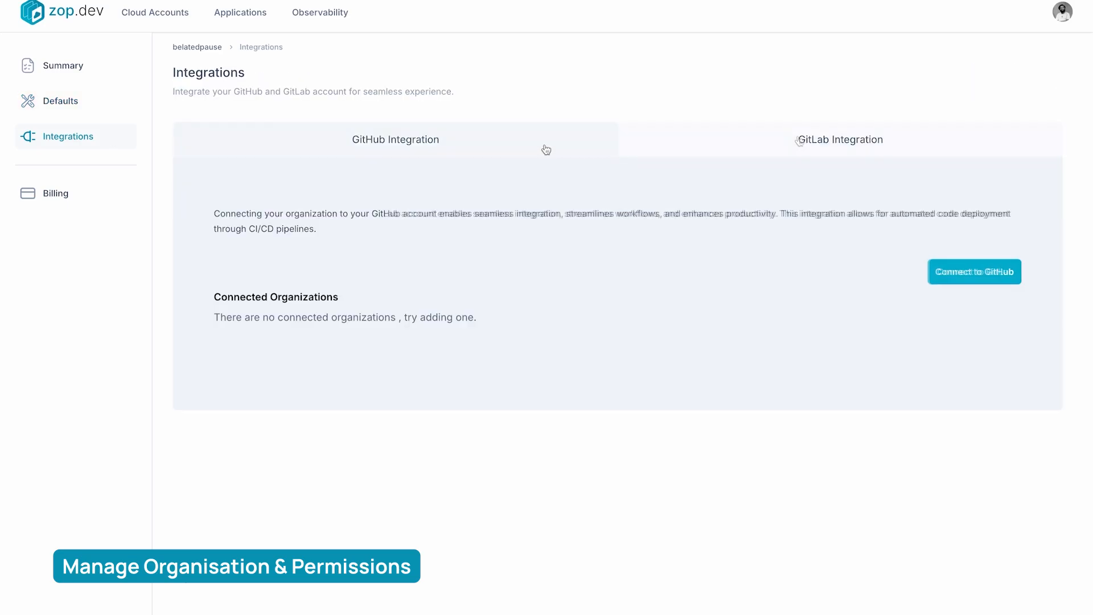
left_click(959, 273)
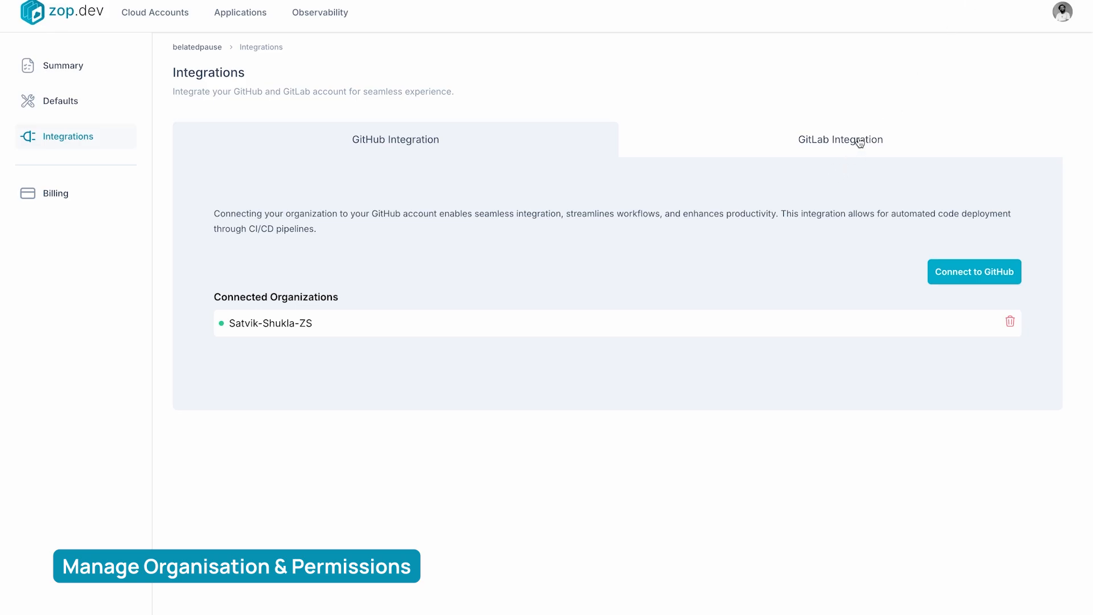
left_click(860, 142)
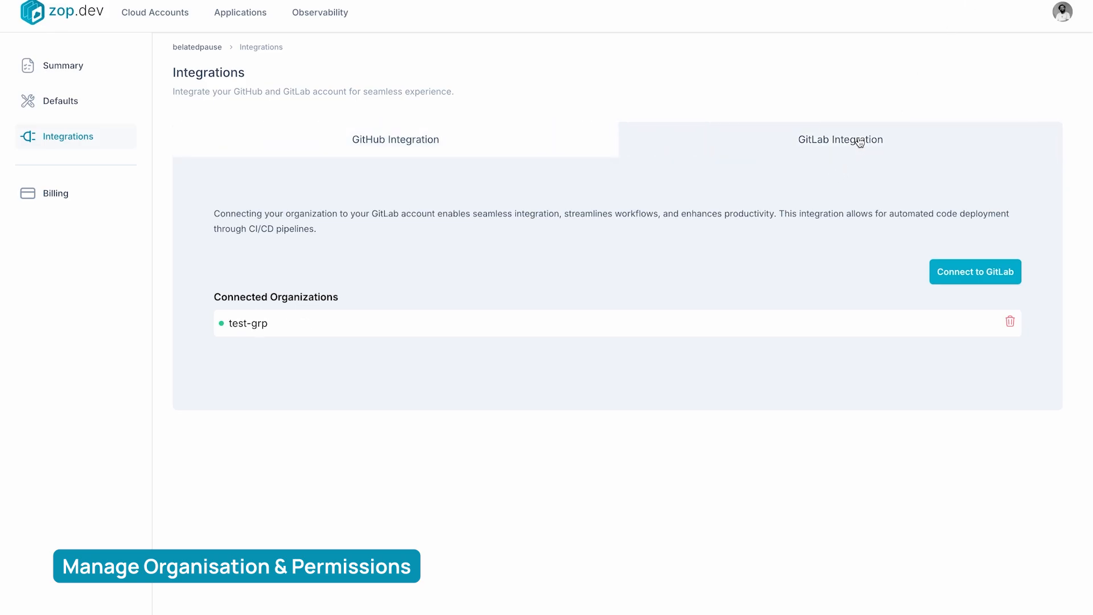
Review the organisation's billing plan with its included features, price breakup and resource usage
left_click(51, 195)
scroll(575, 249, "down", 4)
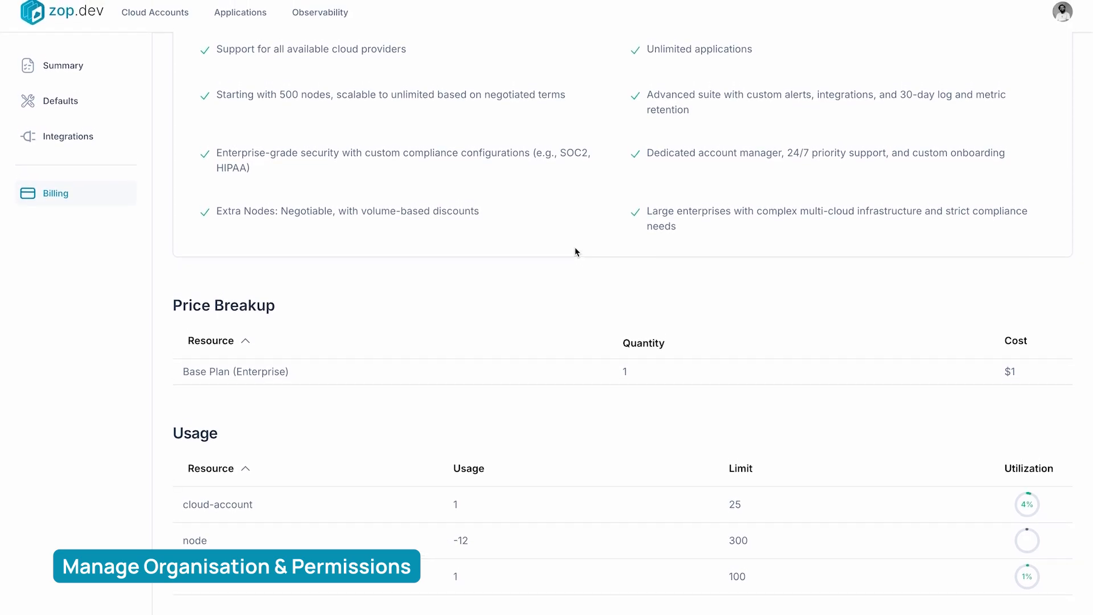
scroll(575, 248, "up", 4)
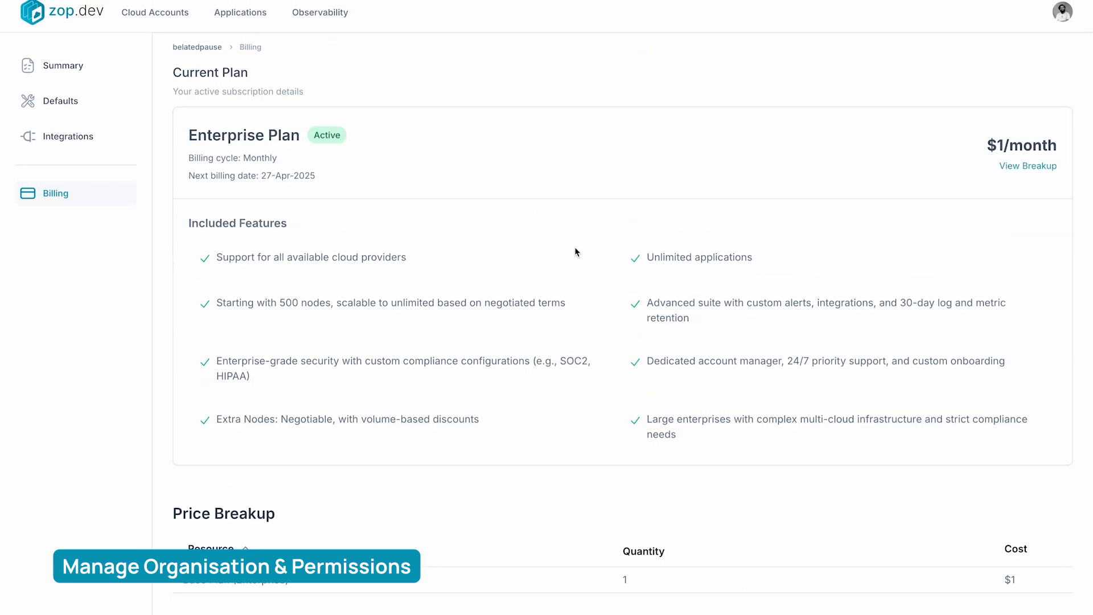